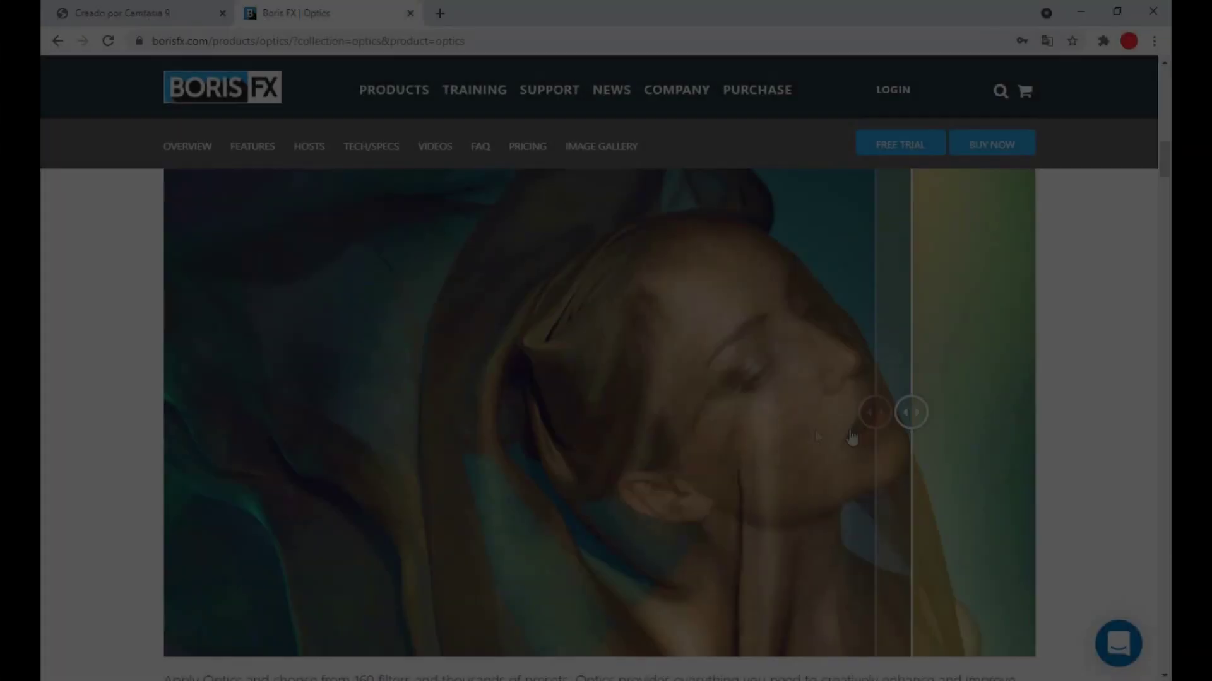
# - Examine the before-and-after image comparisons on the Boris FX Optics product page, including Film Stocks and Classic Looks
pyautogui.moveTo(910, 413); pyautogui.dragTo(1037, 430)
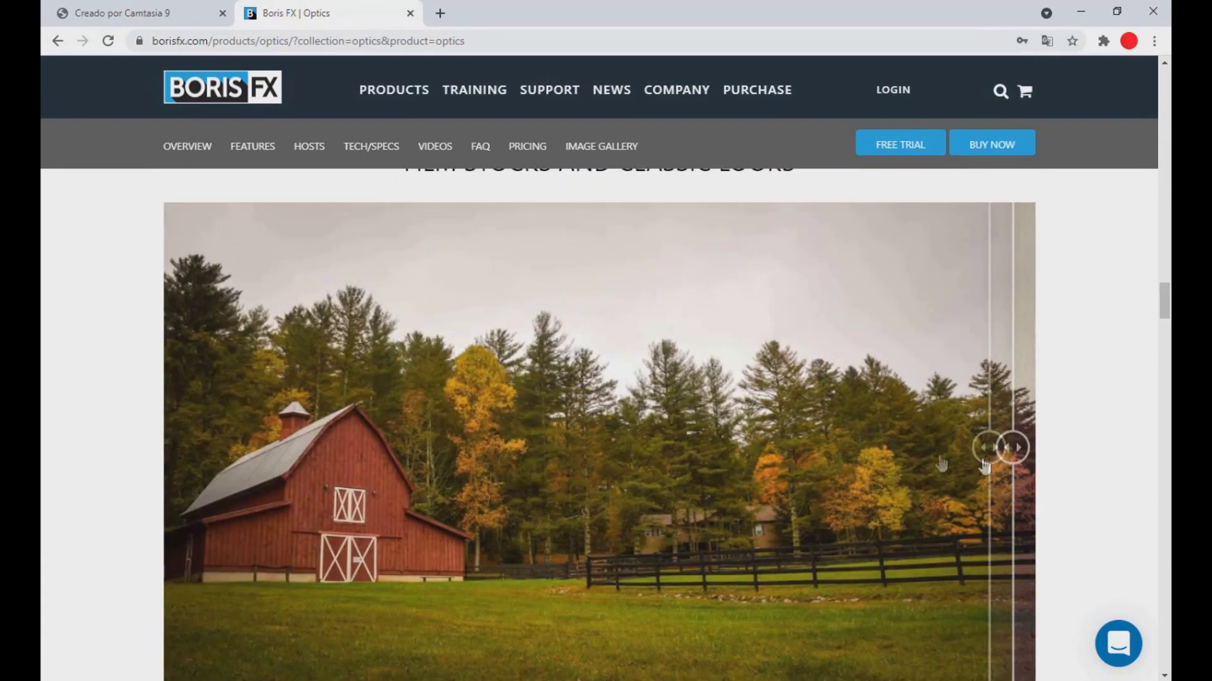
pyautogui.moveTo(987, 445); pyautogui.dragTo(422, 433)
pyautogui.scroll(-12, 821, 410)
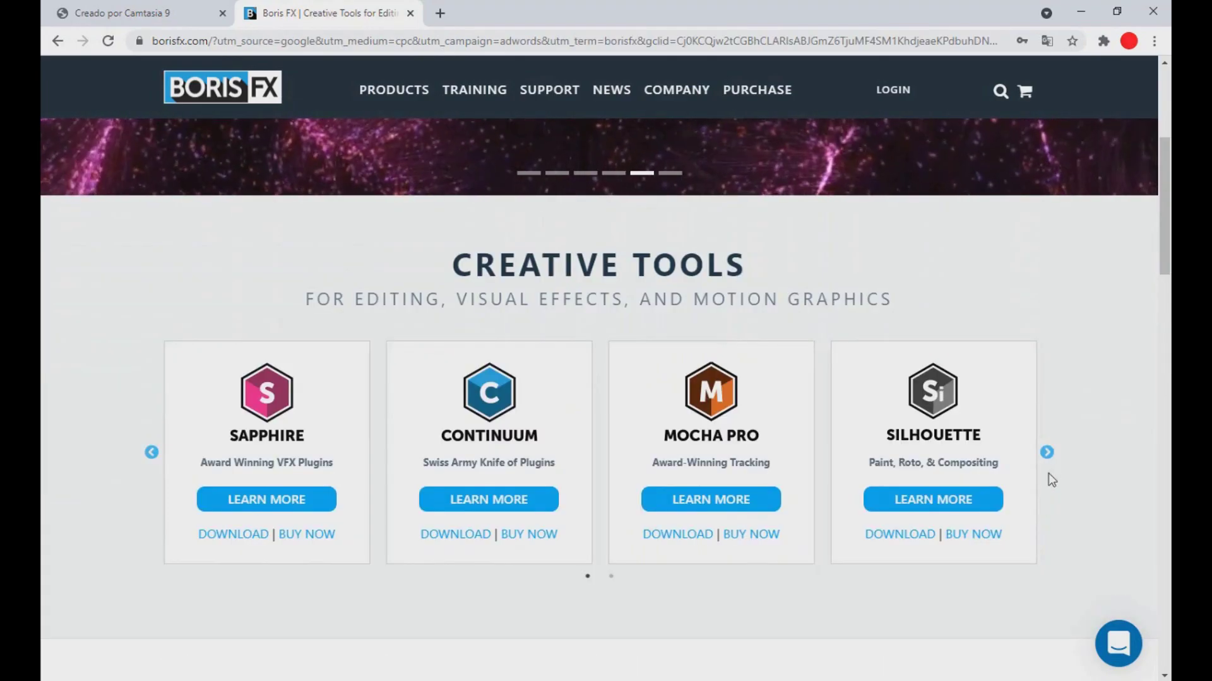
# - Browse the Creative Tools product carousel on the Boris FX home page
pyautogui.click(1047, 452)
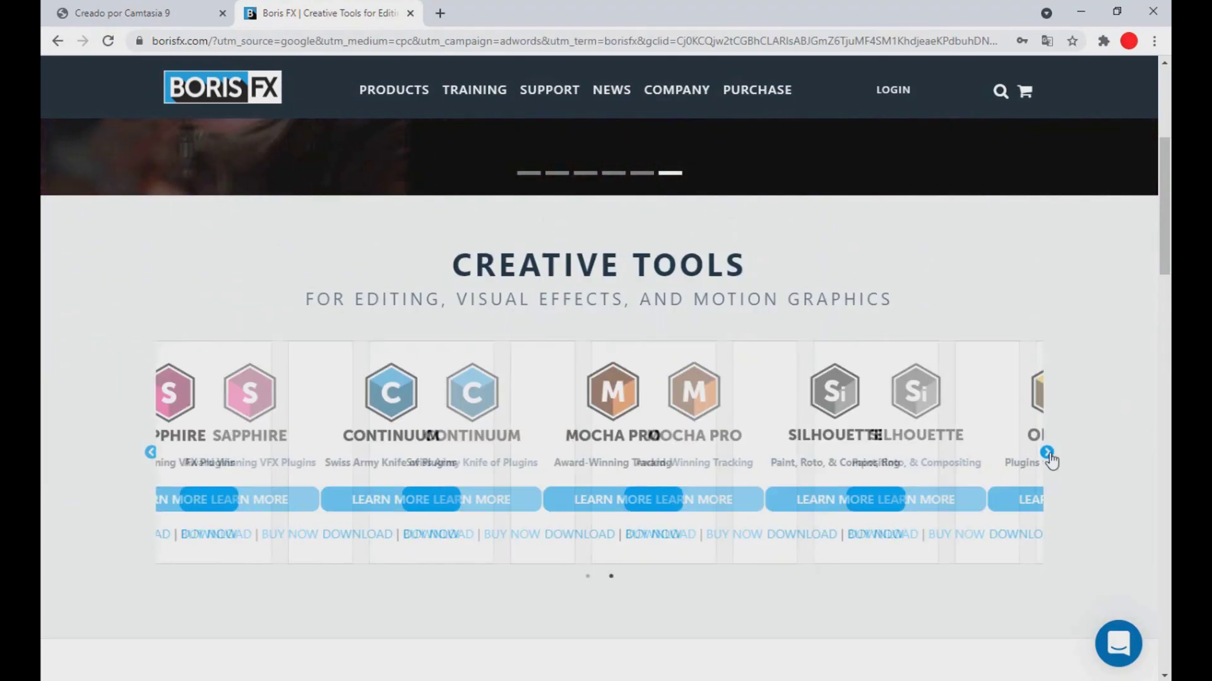
pyautogui.click(1047, 453)
pyautogui.click(1047, 453)
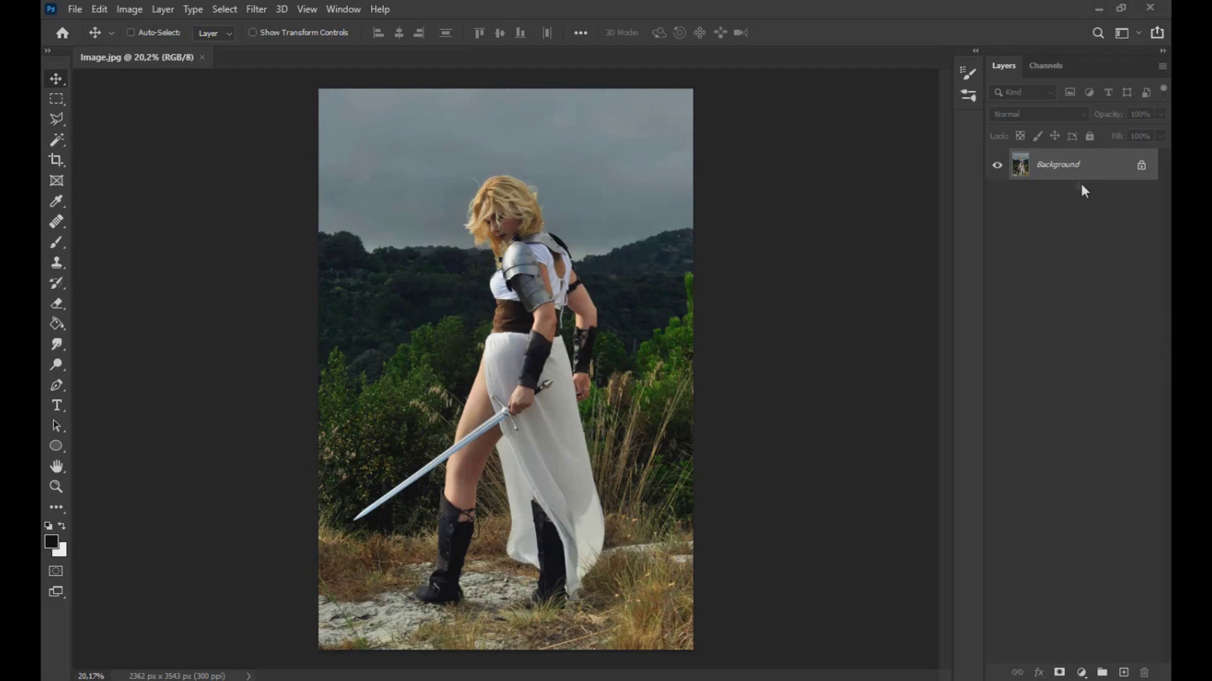
# - Switch to Photoshop, duplicate the Background layer of Image.jpg and convert the copy to a Smart Object
pyautogui.hotkey('ctrl', 'j')
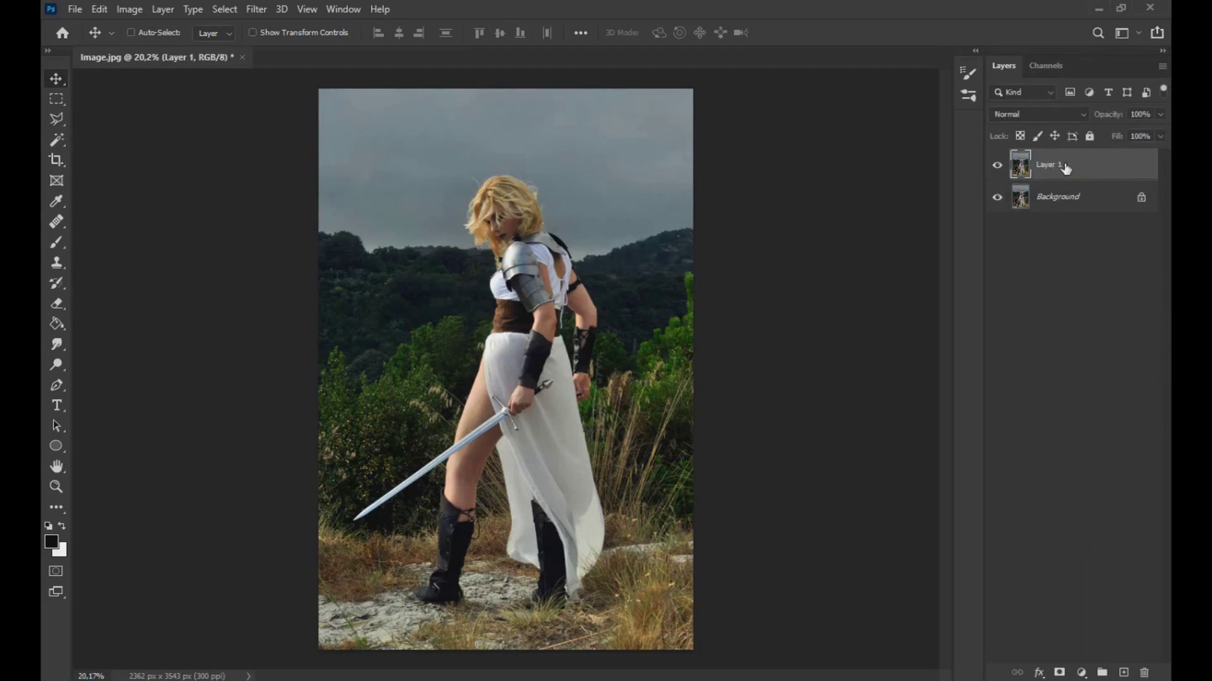
pyautogui.rightClick(1070, 170)
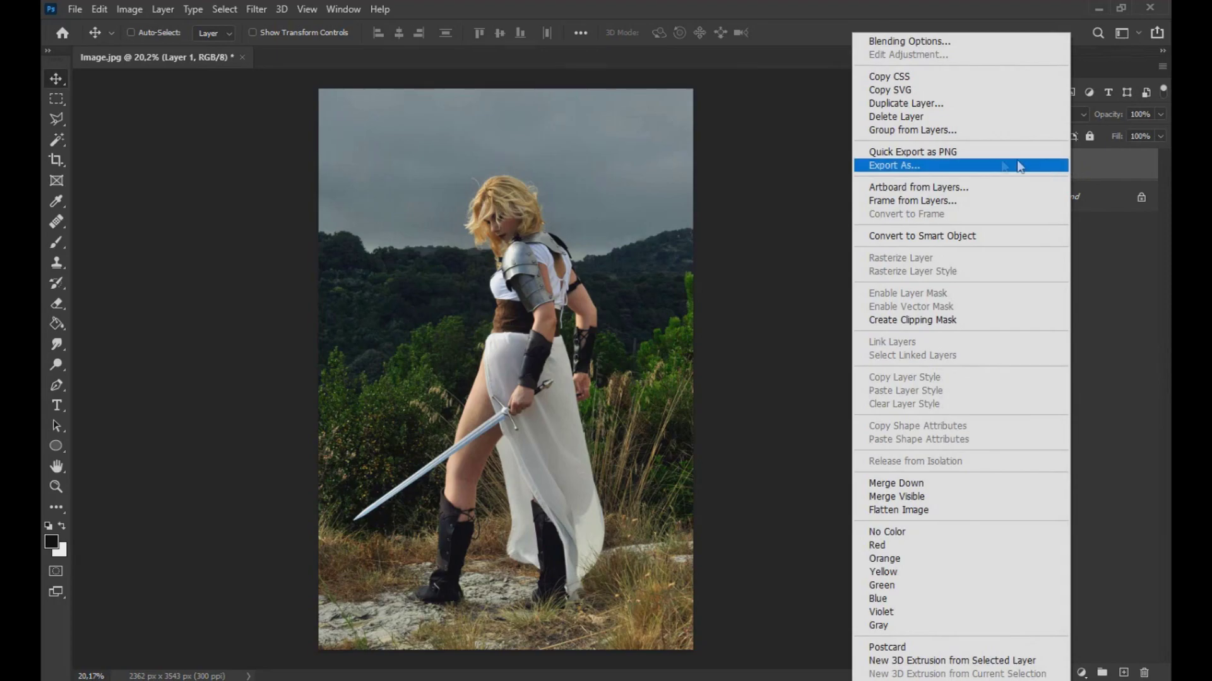
pyautogui.click(954, 240)
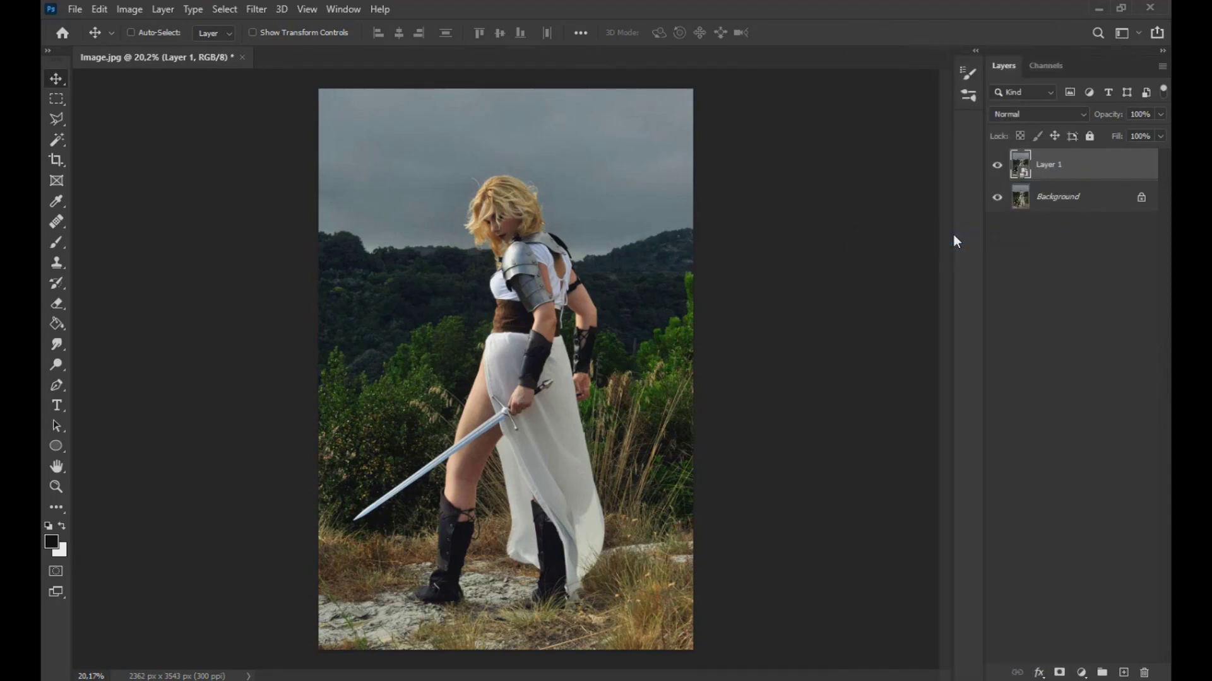
# - Open the Boris FX Optics filter on the Layer 1 Smart Object
pyautogui.click(264, 9)
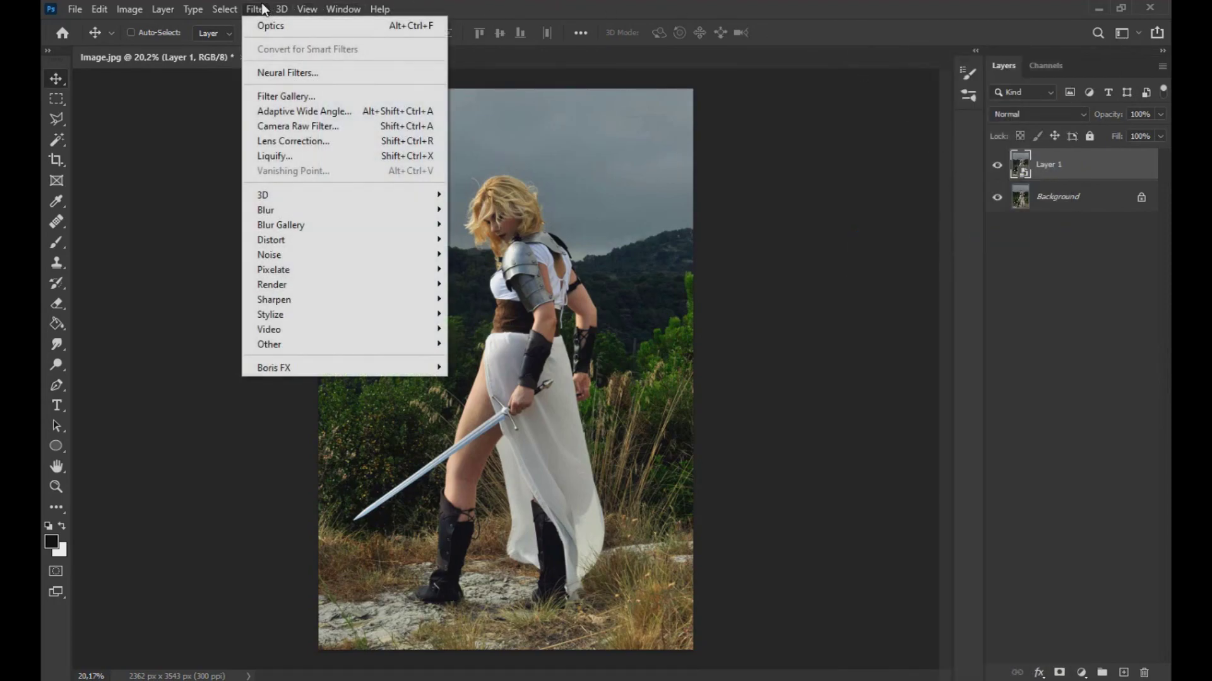
pyautogui.moveTo(342, 366)
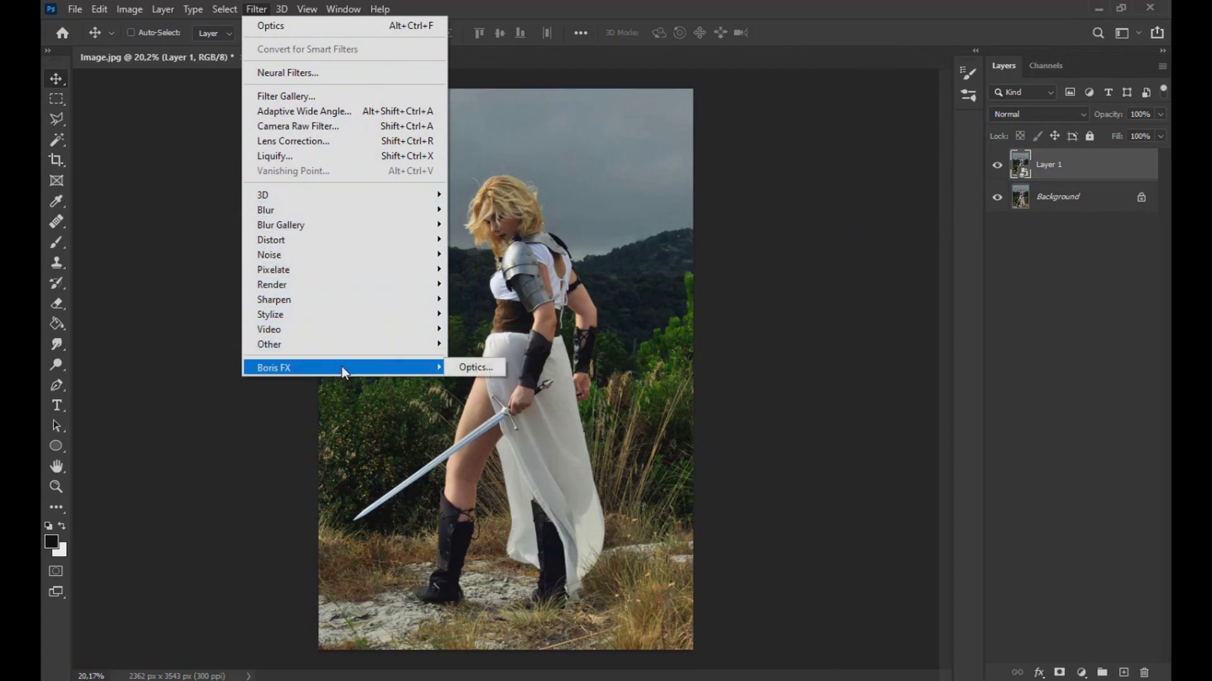
pyautogui.click(460, 368)
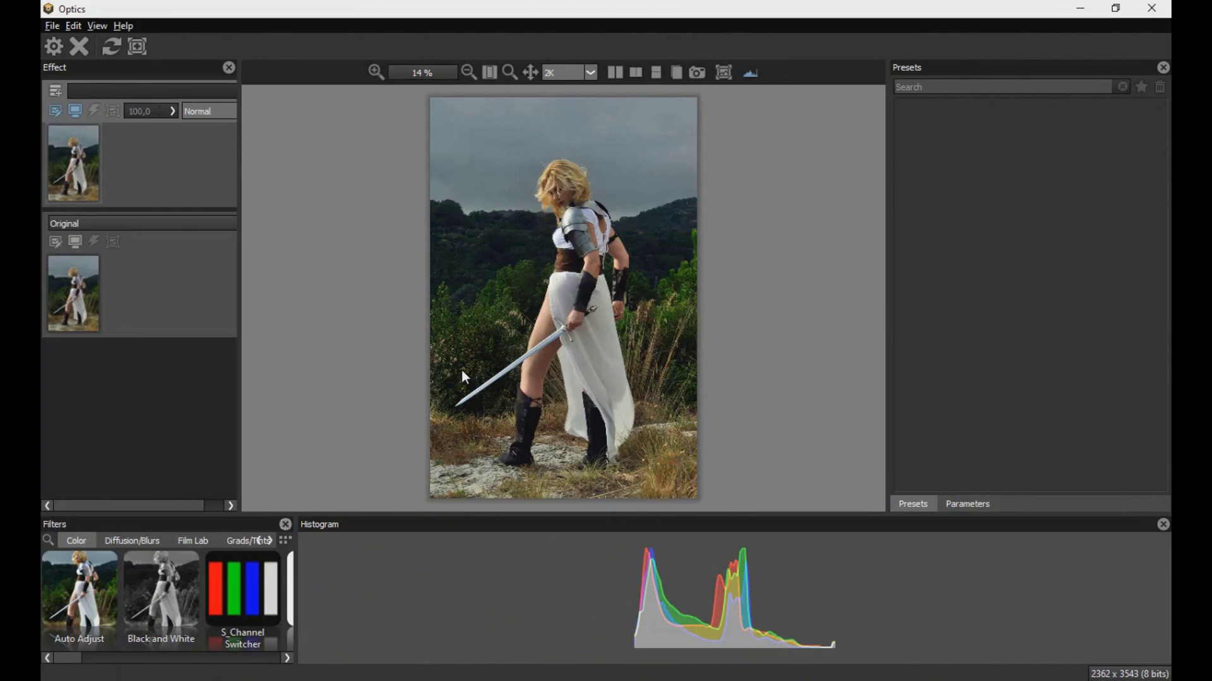
# - Widen the Filters area and look through the Color, Lens and Diffusion/Blurs filter categories
pyautogui.moveTo(296, 579); pyautogui.dragTo(875, 569)
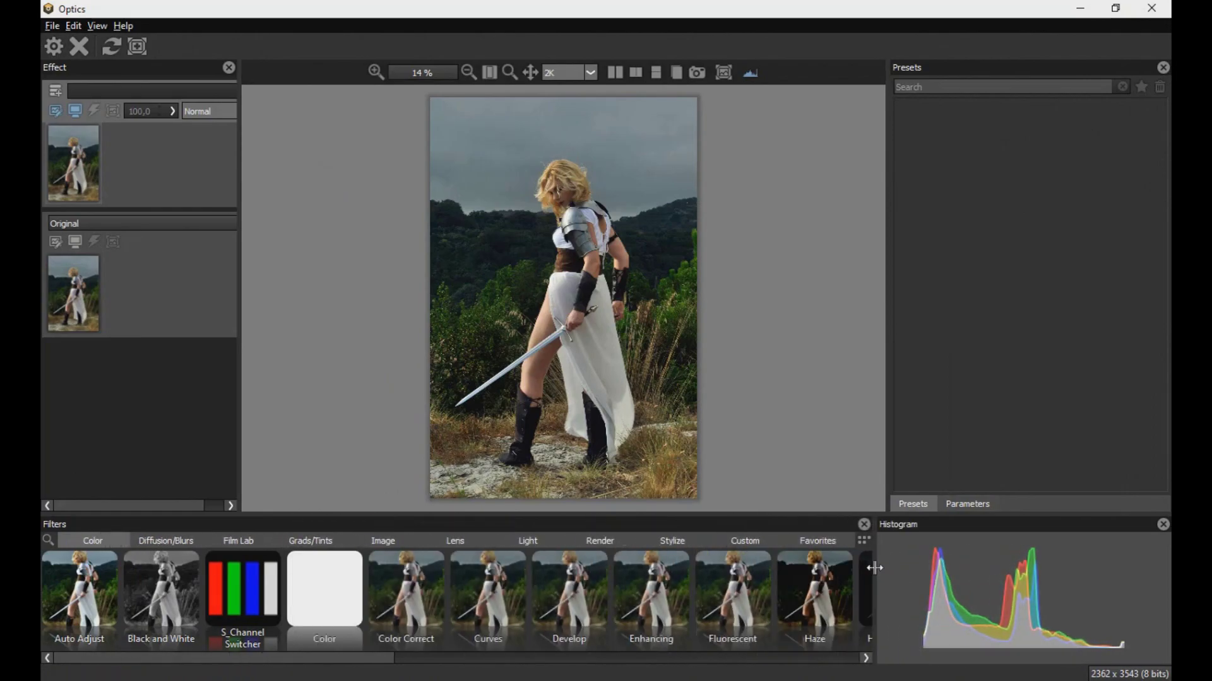
pyautogui.moveTo(268, 659); pyautogui.dragTo(719, 674)
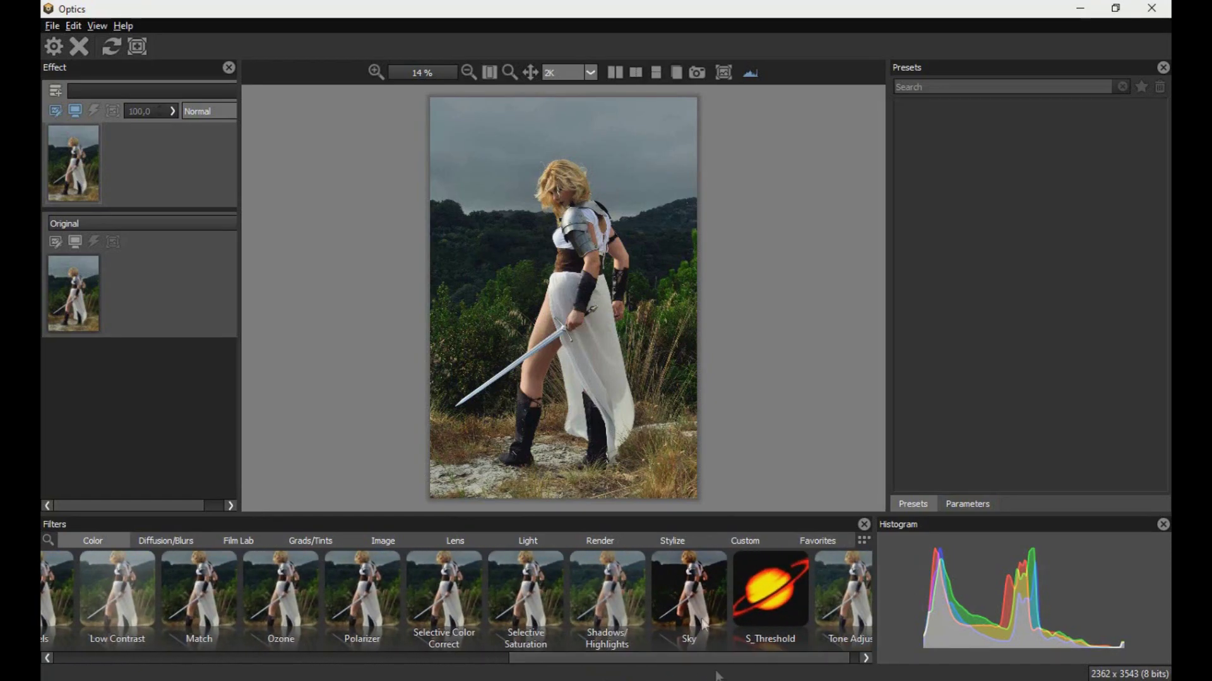
pyautogui.click(688, 541)
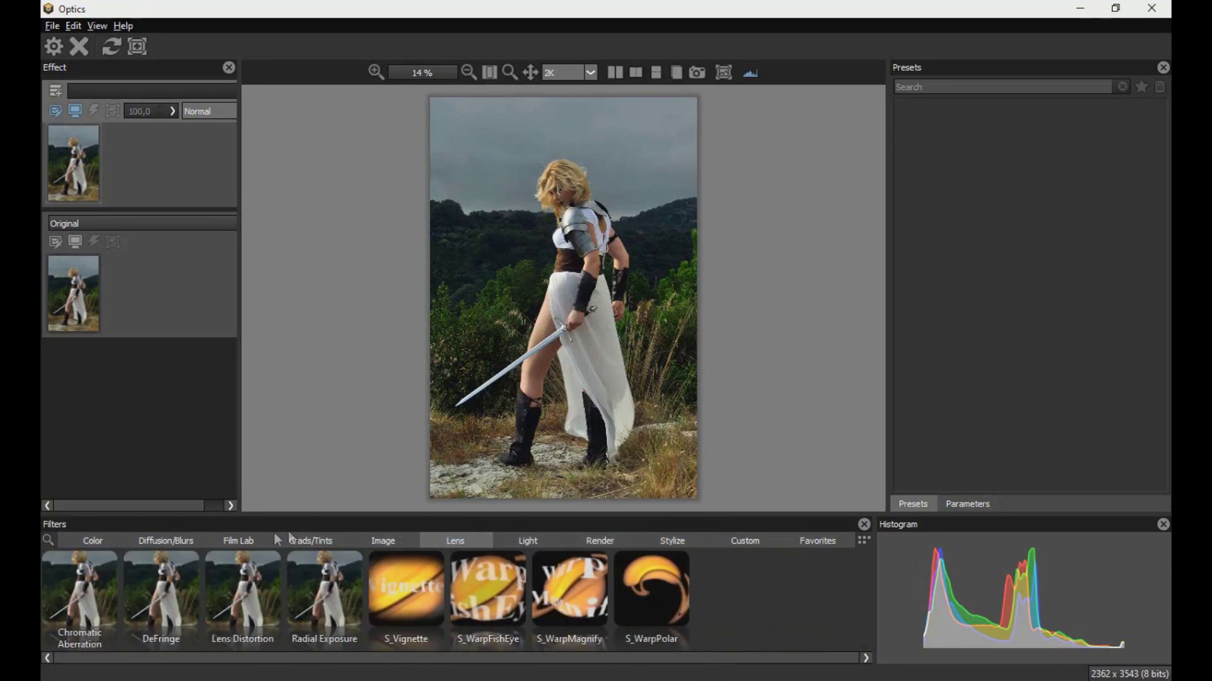
pyautogui.click(164, 543)
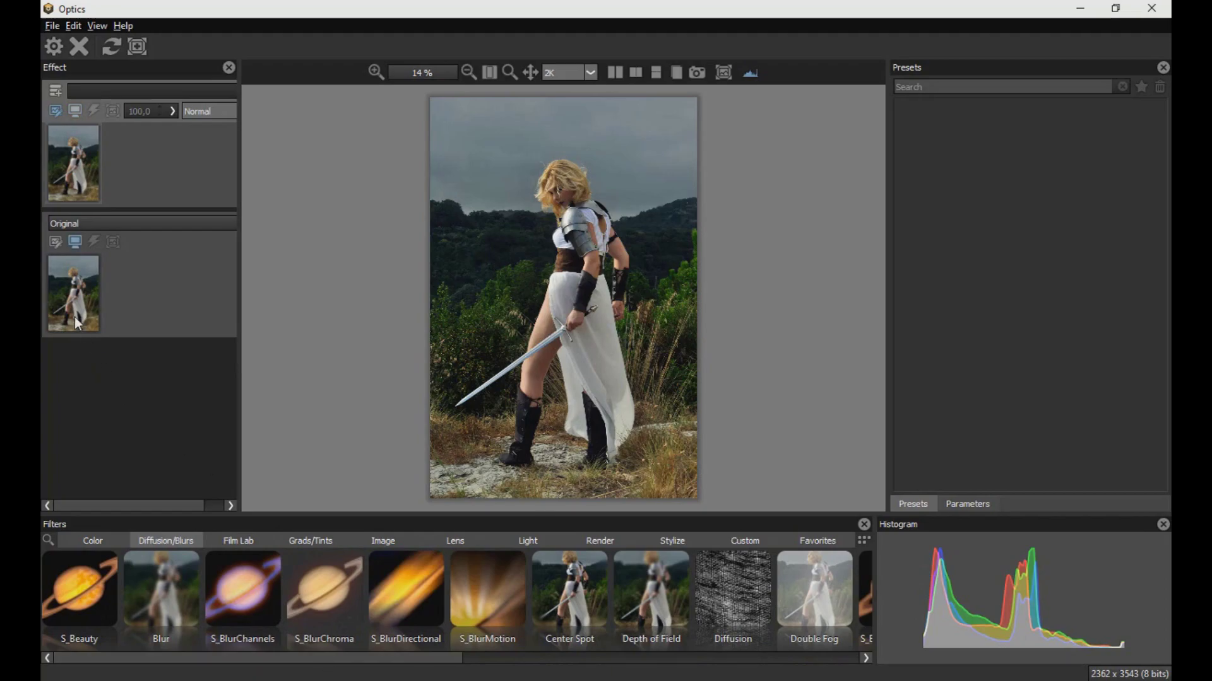
pyautogui.click(57, 93)
pyautogui.rightClick(81, 165)
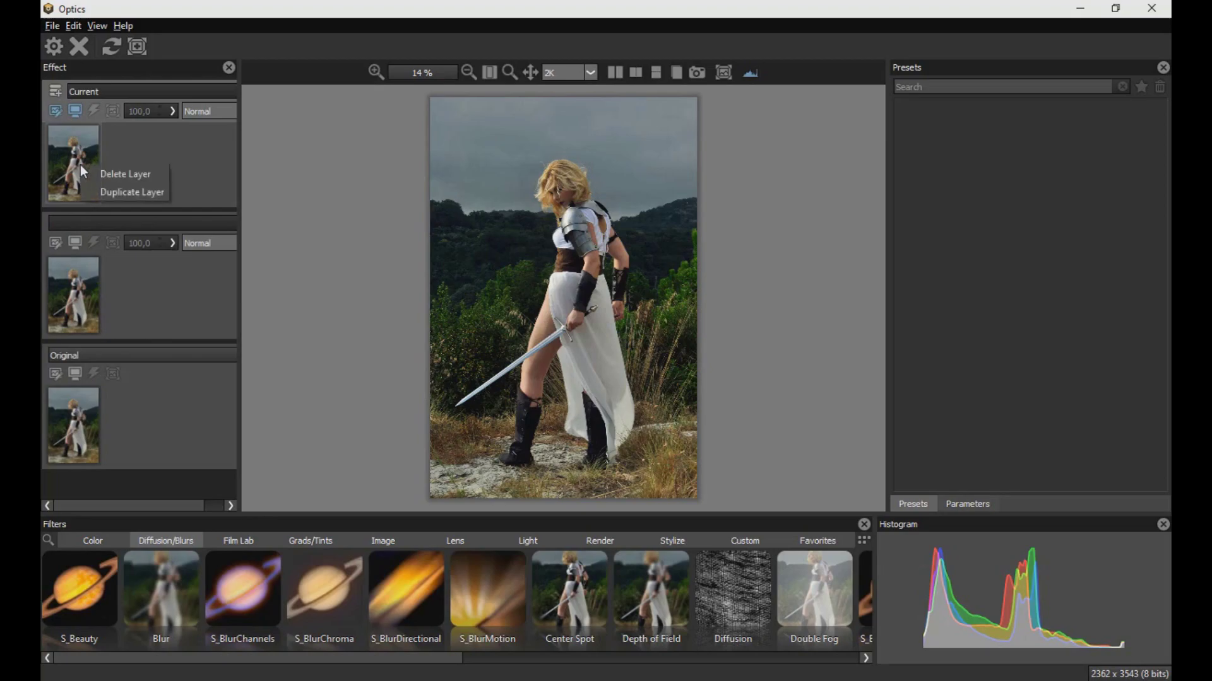
pyautogui.click(106, 175)
pyautogui.click(225, 114)
pyautogui.moveTo(248, 146)
pyautogui.mouseDown()
pyautogui.moveTo(248, 187)
pyautogui.moveTo(250, 132)
pyautogui.mouseUp()
pyautogui.click(223, 115)
# - Show the Color Wheels window and hide it again
pyautogui.click(96, 25)
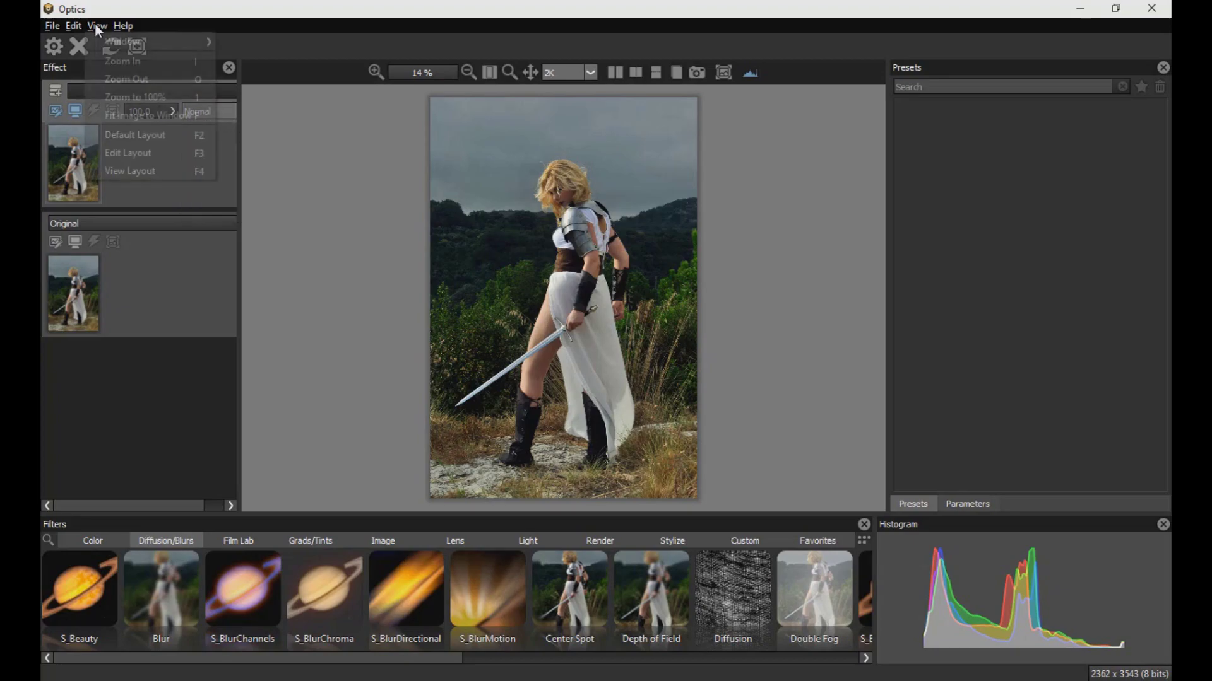
pyautogui.moveTo(103, 39)
pyautogui.click(235, 43)
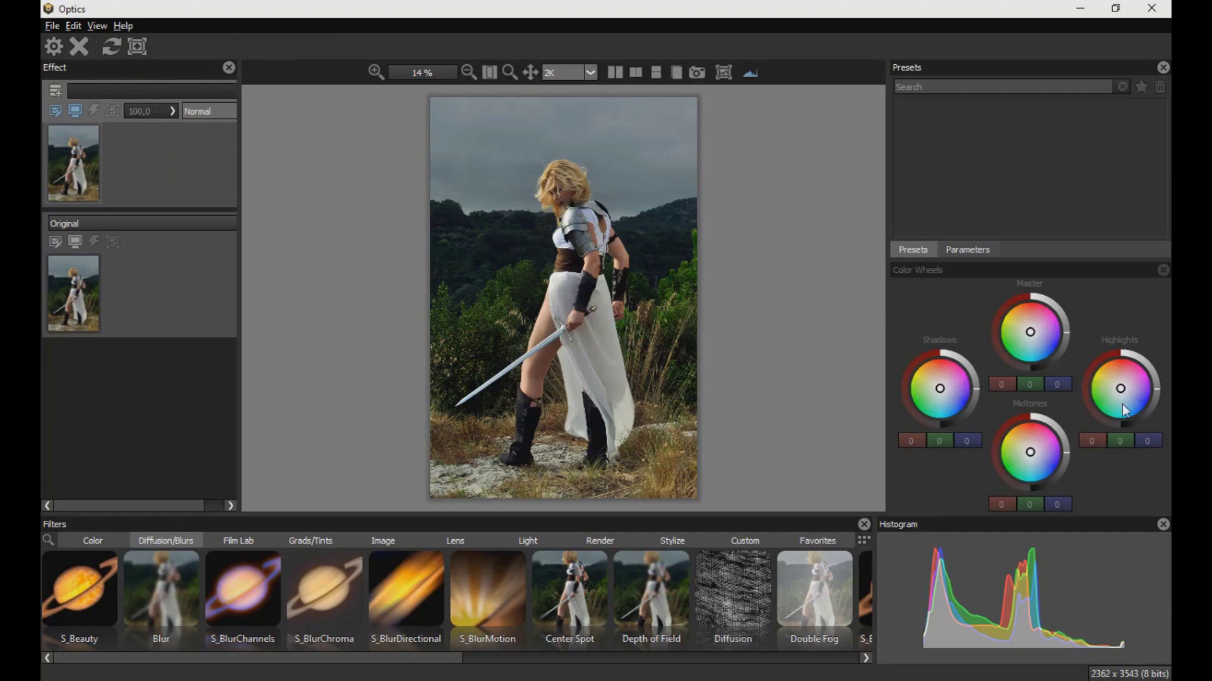
pyautogui.click(96, 25)
pyautogui.moveTo(120, 40)
pyautogui.click(253, 41)
# - Apply the Color Correct filter from the Color category and show its parameters, with the Color Wheels closed
pyautogui.click(965, 505)
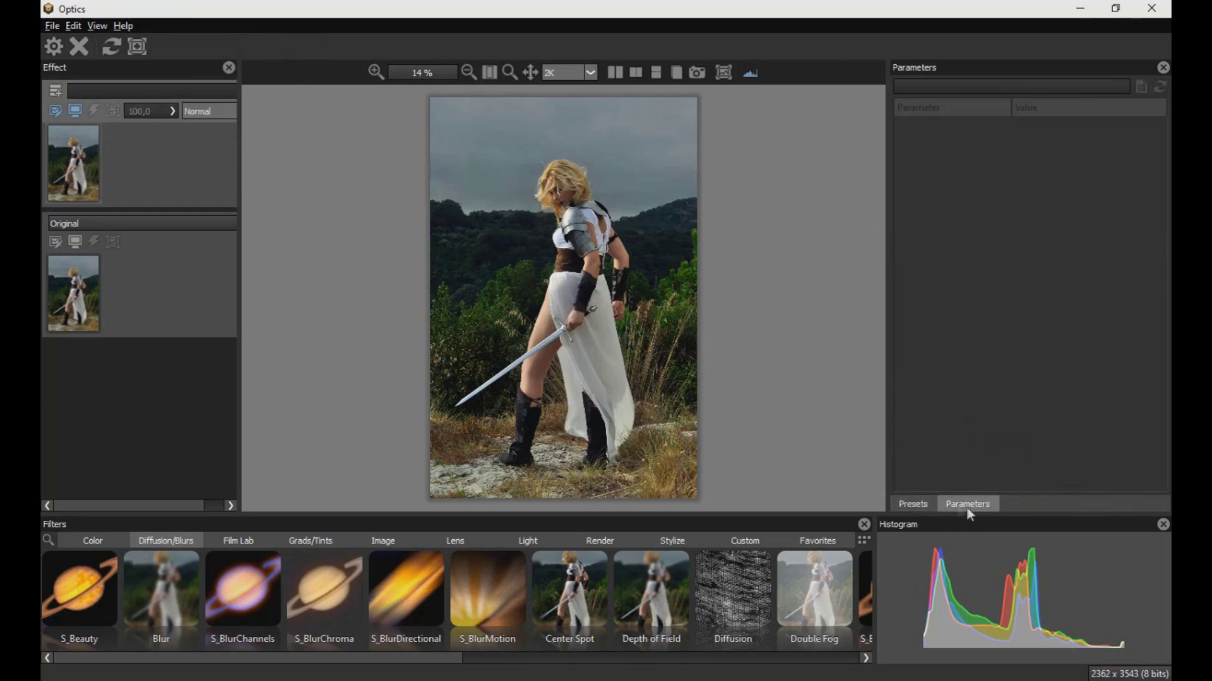
pyautogui.click(95, 540)
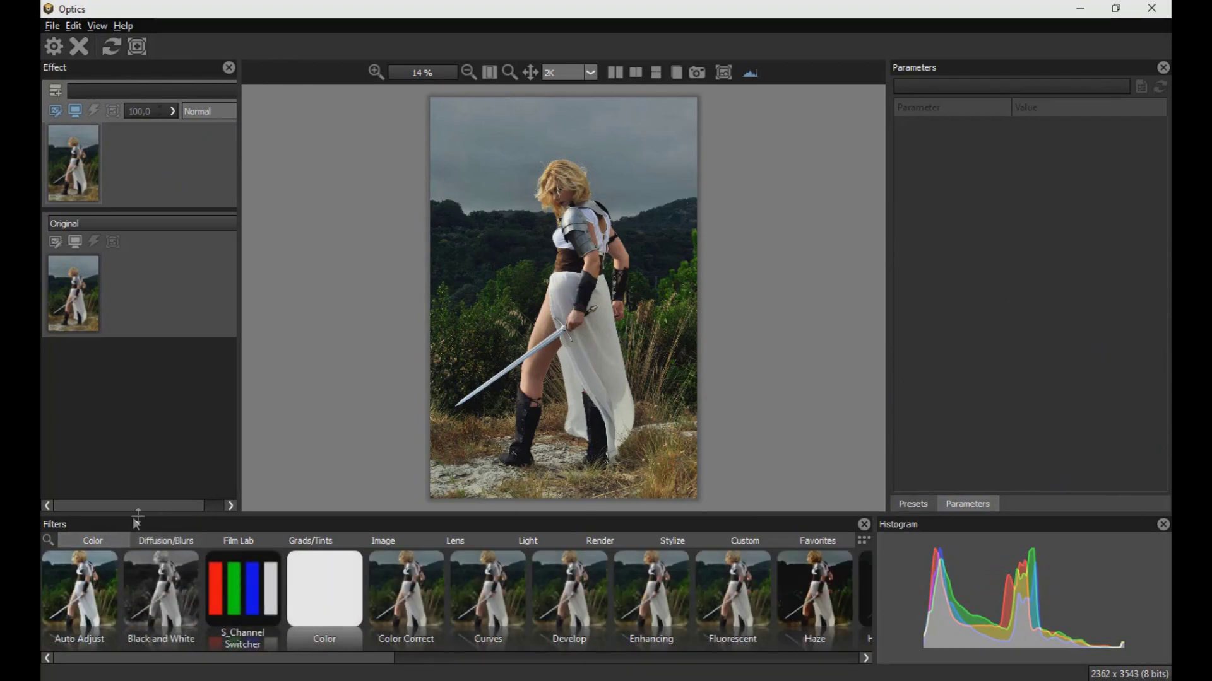
pyautogui.click(404, 591)
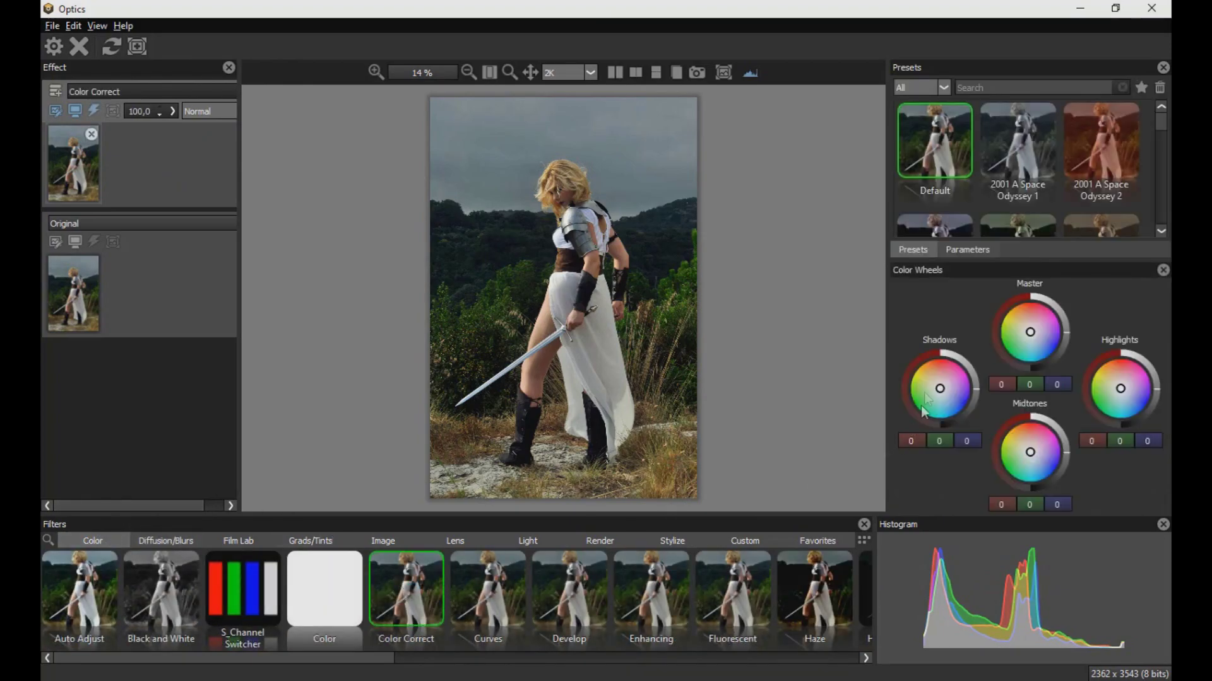
pyautogui.click(1163, 270)
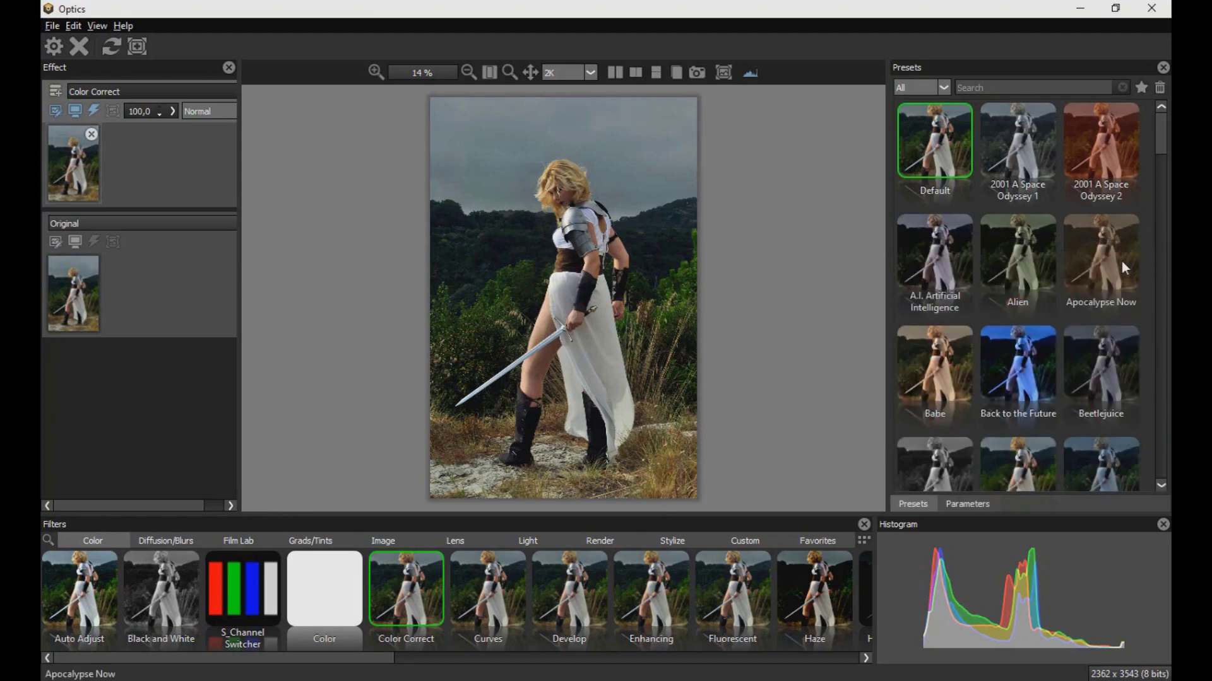
pyautogui.click(986, 502)
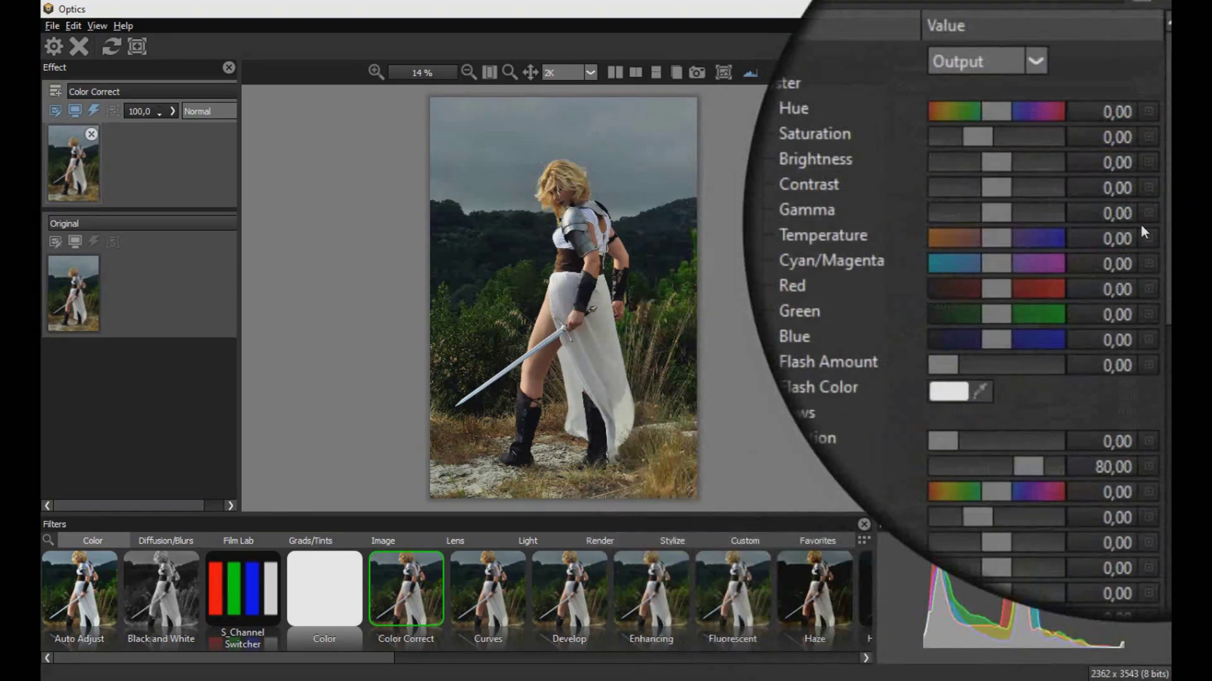
# - In the Color Correct Master group, lower Hue and Saturation slightly and set Gamma to -2.50, Temperature to 25 and Red to -2.50
pyautogui.click(1046, 174)
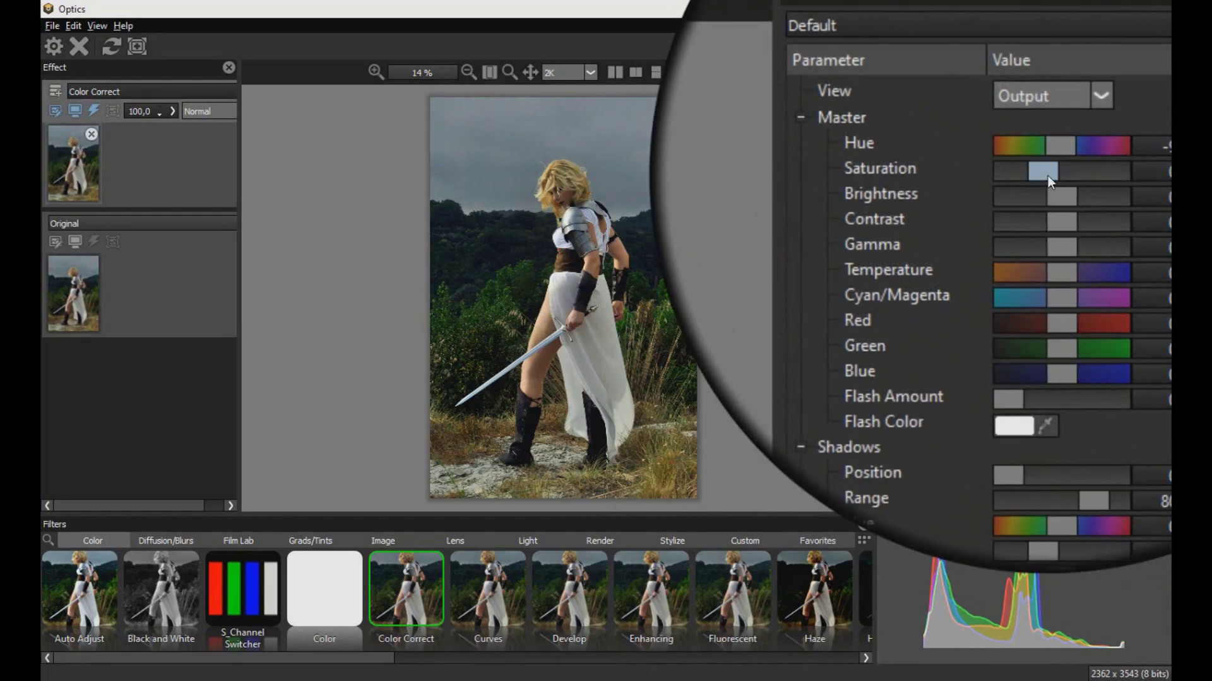
pyautogui.moveTo(1120, 171); pyautogui.dragTo(1146, 173)
pyautogui.moveTo(1056, 215); pyautogui.dragTo(1054, 260)
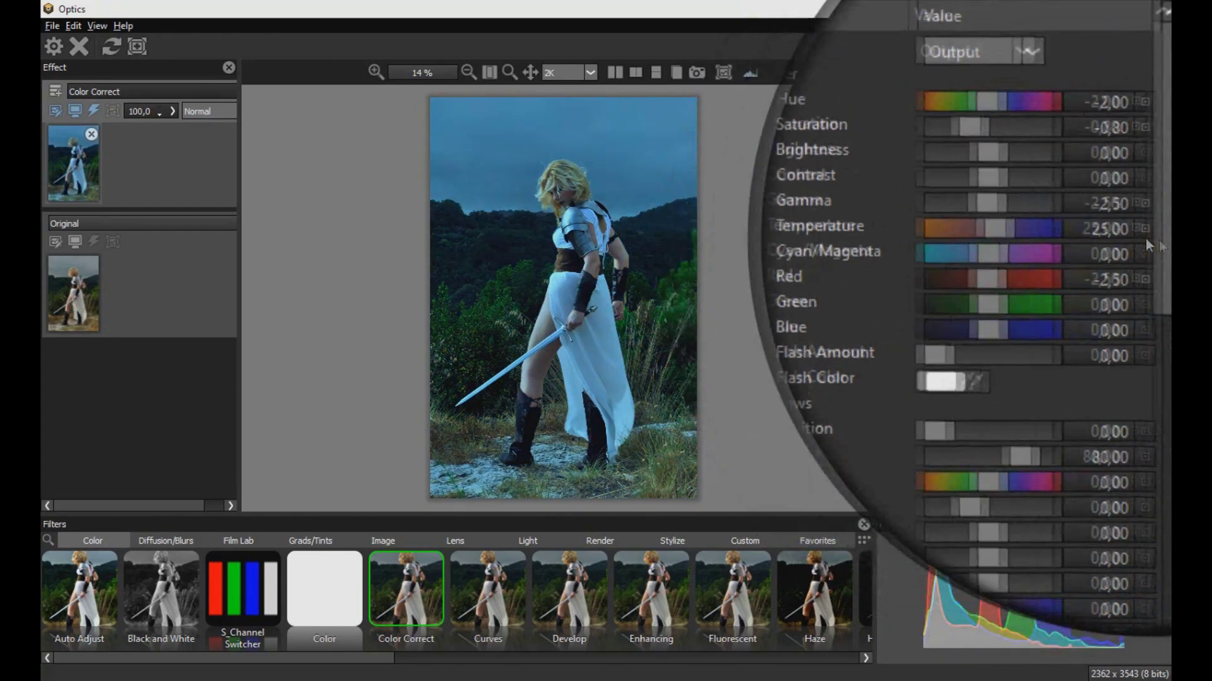
# - In the Shadows group, set Saturation to about -32, Gamma to -5, and both Red and Green to -2.50
pyautogui.moveTo(1156, 242); pyautogui.dragTo(1149, 287)
pyautogui.moveTo(1047, 288); pyautogui.dragTo(1039, 287)
pyautogui.moveTo(1163, 299); pyautogui.dragTo(1163, 313)
pyautogui.moveTo(1056, 304); pyautogui.dragTo(1054, 304)
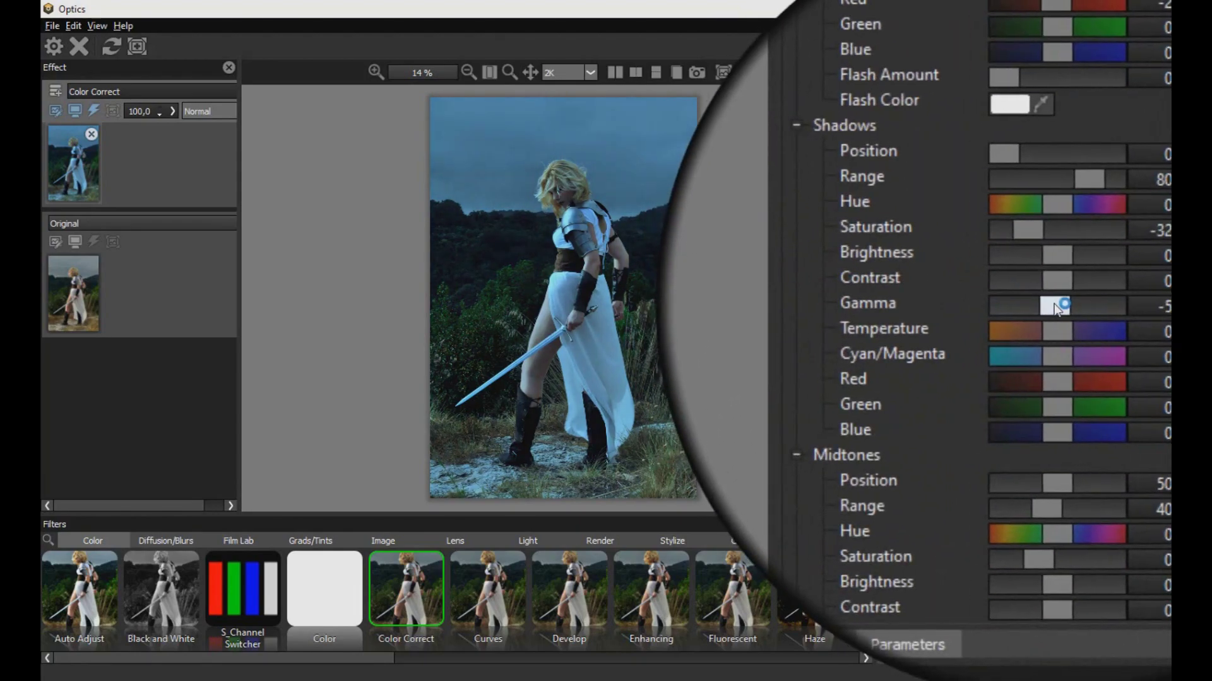
pyautogui.moveTo(1057, 349); pyautogui.dragTo(1062, 310)
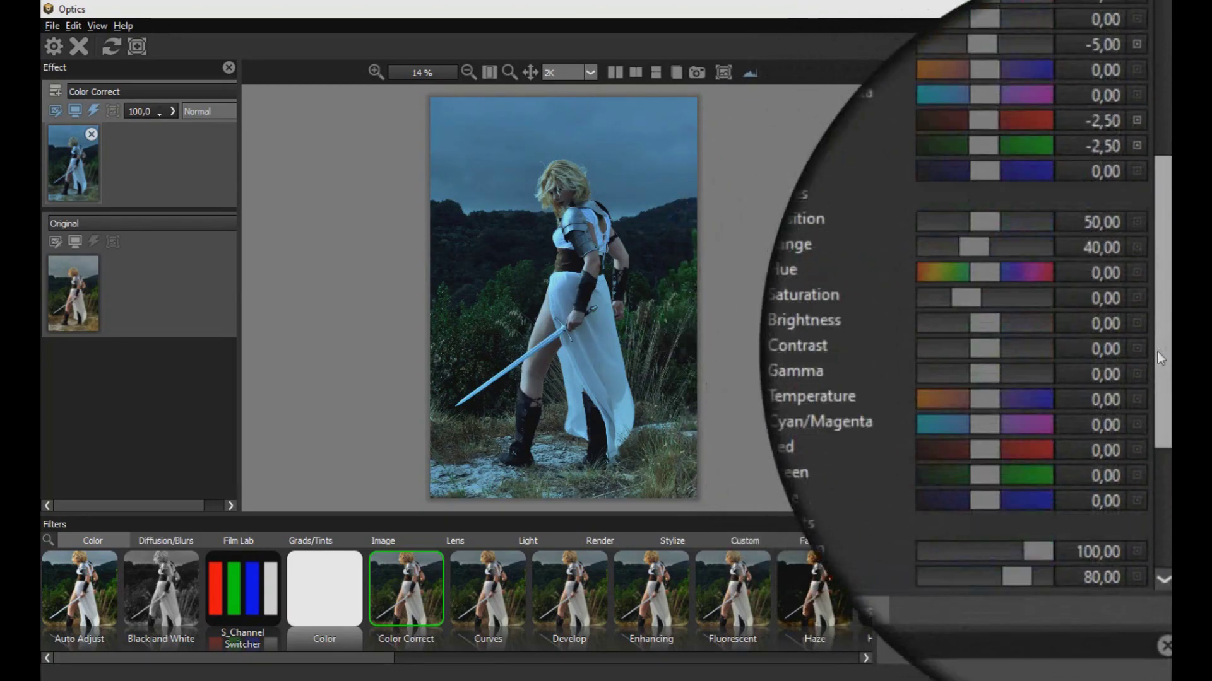
# - In the Midtones group, set Brightness to -35, Blue to 22.50 and Cyan/Magenta to -1
pyautogui.moveTo(1051, 317); pyautogui.dragTo(1045, 318)
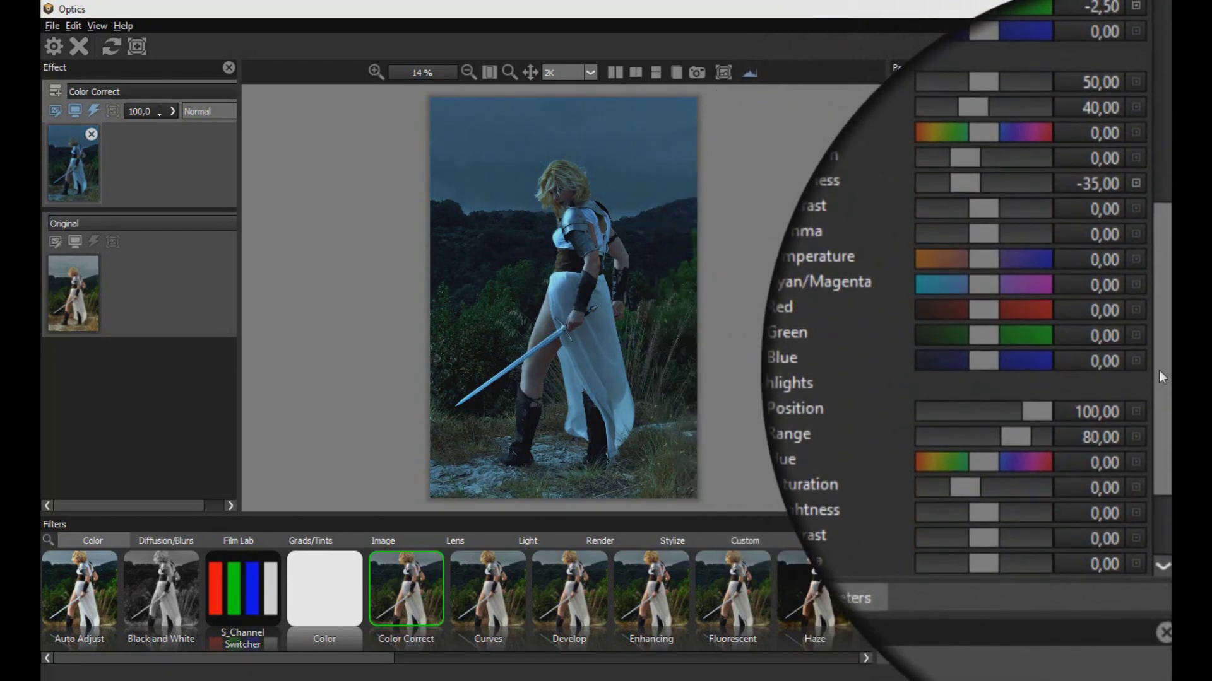
pyautogui.moveTo(1054, 364); pyautogui.dragTo(1062, 362)
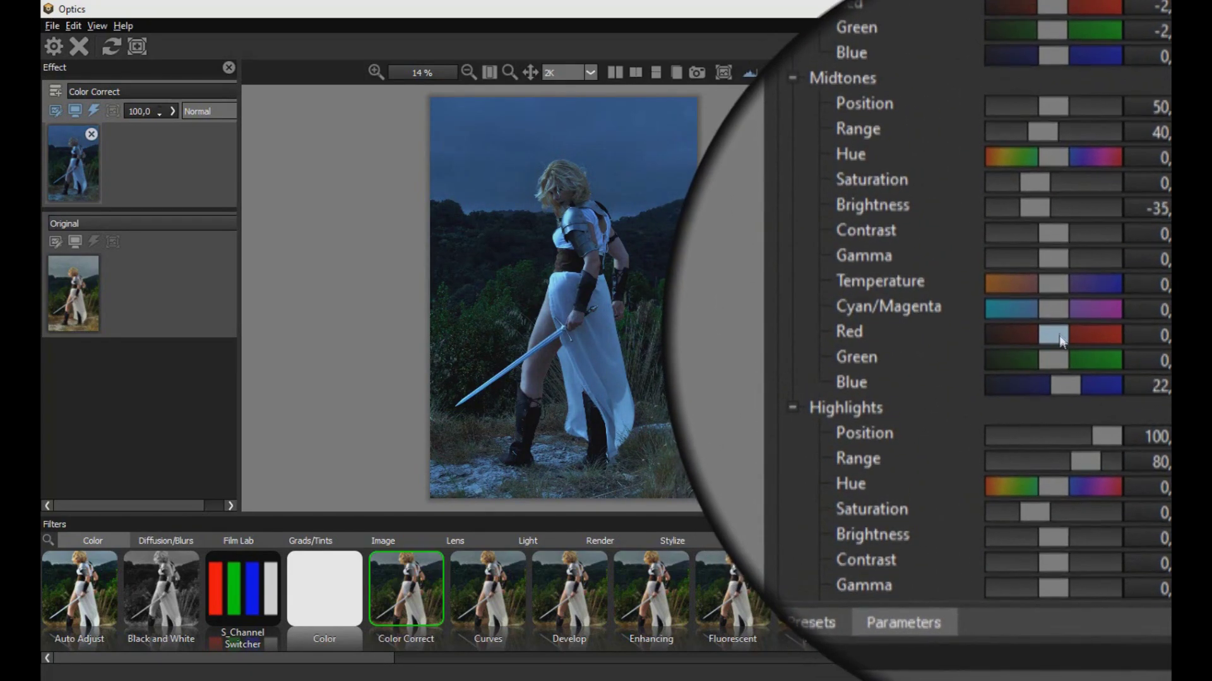
pyautogui.moveTo(1055, 320); pyautogui.dragTo(1052, 320)
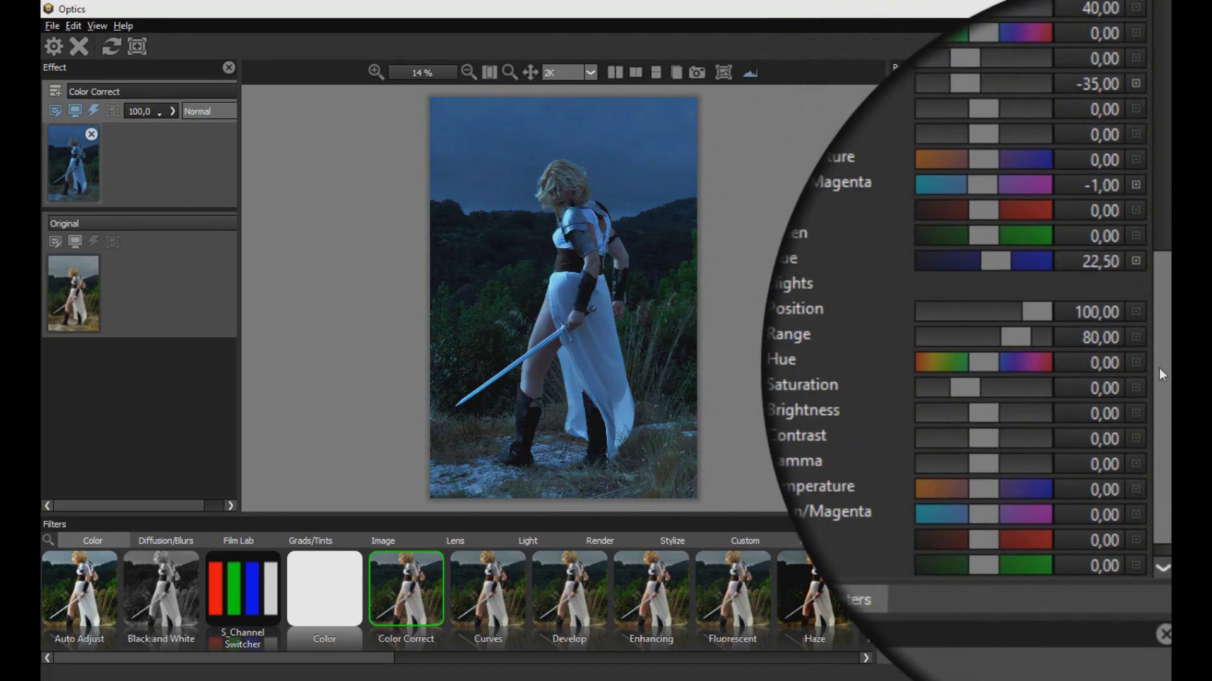
# - In the Highlights group, set Hue 9, Saturation -32.50, Brightness -0.56, Contrast -10, Temperature -5 and Green -12.50
pyautogui.moveTo(1050, 370); pyautogui.dragTo(1056, 396)
pyautogui.moveTo(1118, 392); pyautogui.dragTo(1163, 386)
pyautogui.write('-0,56')
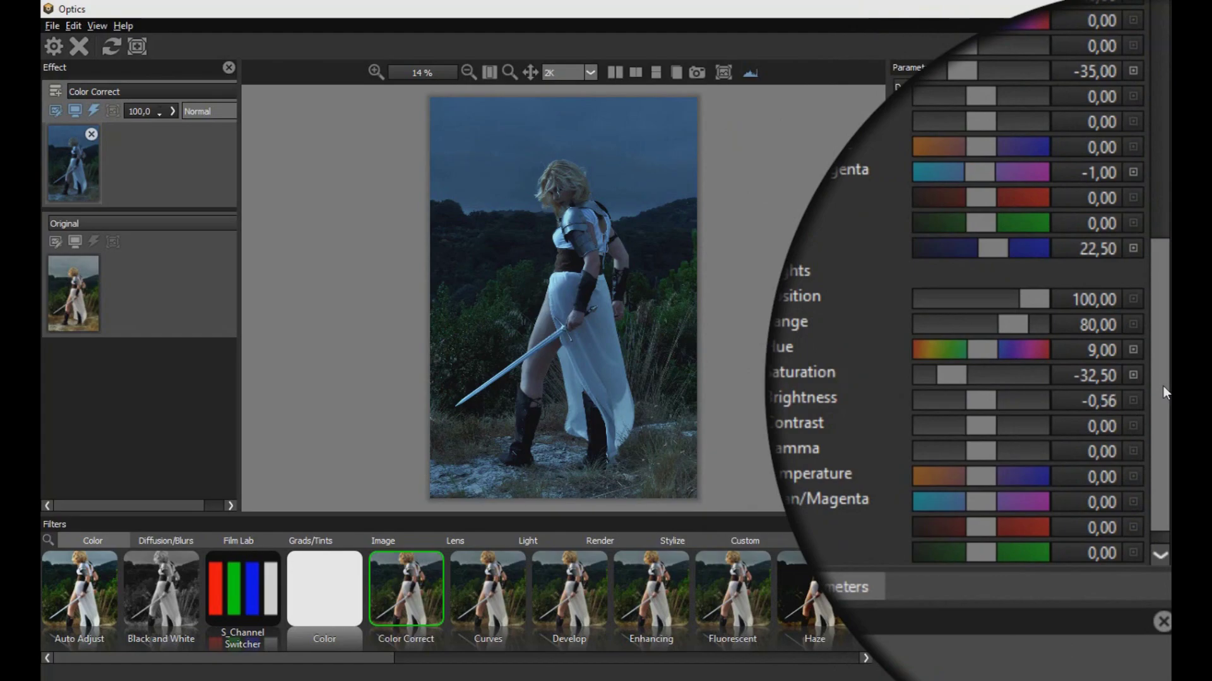
pyautogui.moveTo(1056, 410); pyautogui.dragTo(1054, 440)
pyautogui.moveTo(1056, 484); pyautogui.dragTo(1054, 484)
pyautogui.moveTo(1162, 449); pyautogui.dragTo(1162, 453)
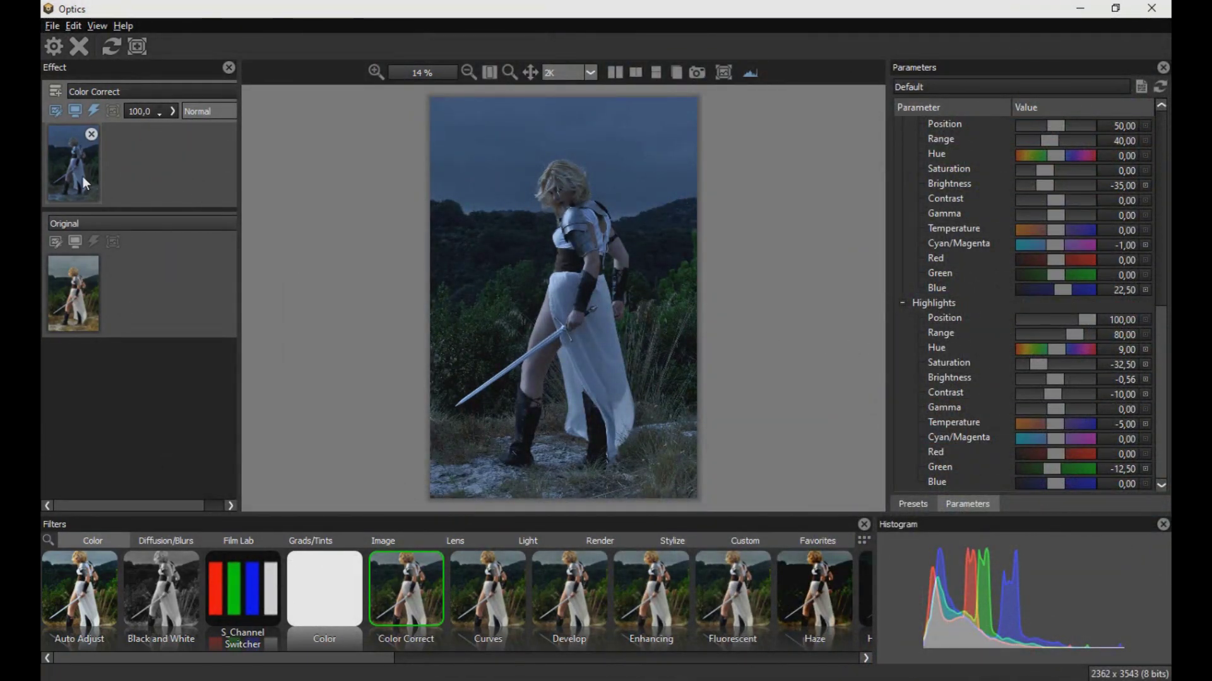
# - Add a new layer above Color Correct, apply the S_GlowDarks filter found by searching for "glo", and show its parameters
pyautogui.click(56, 93)
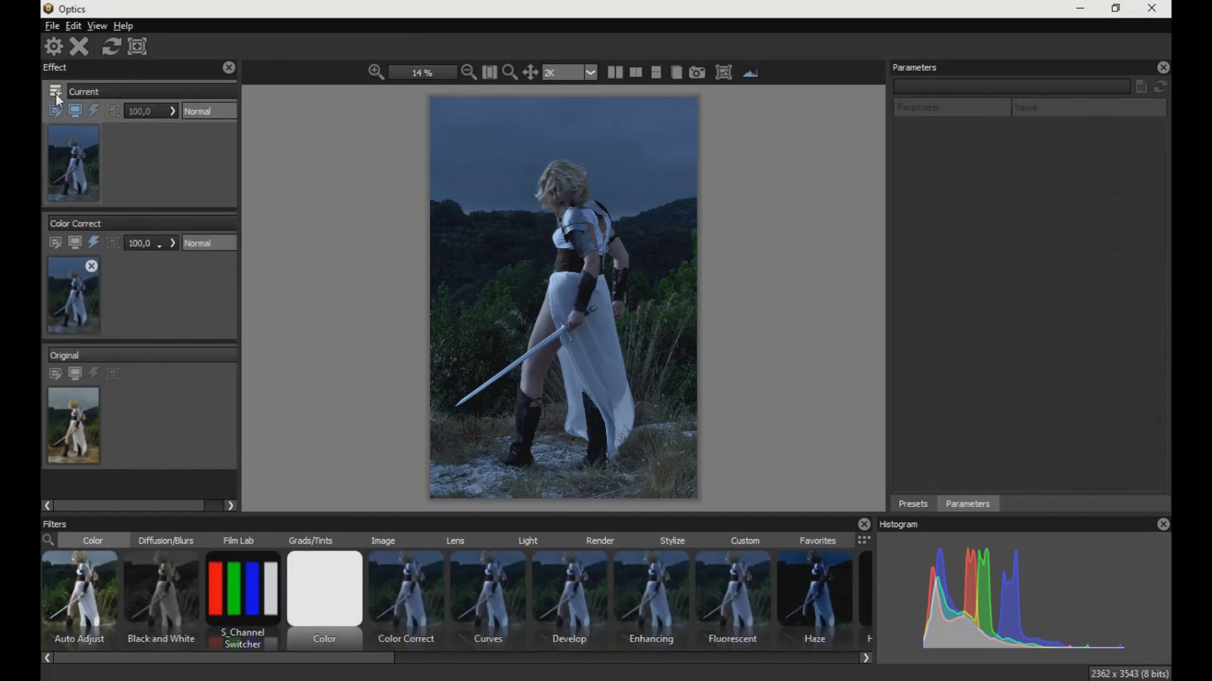
pyautogui.click(48, 540)
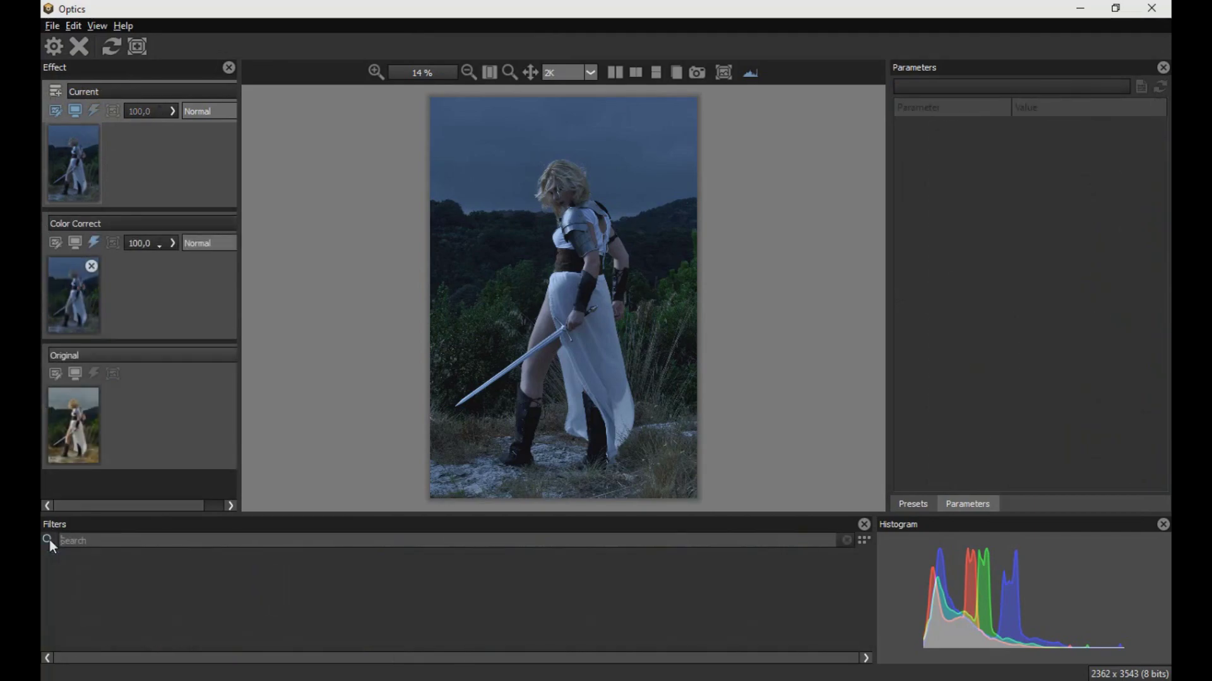
pyautogui.write('glo')
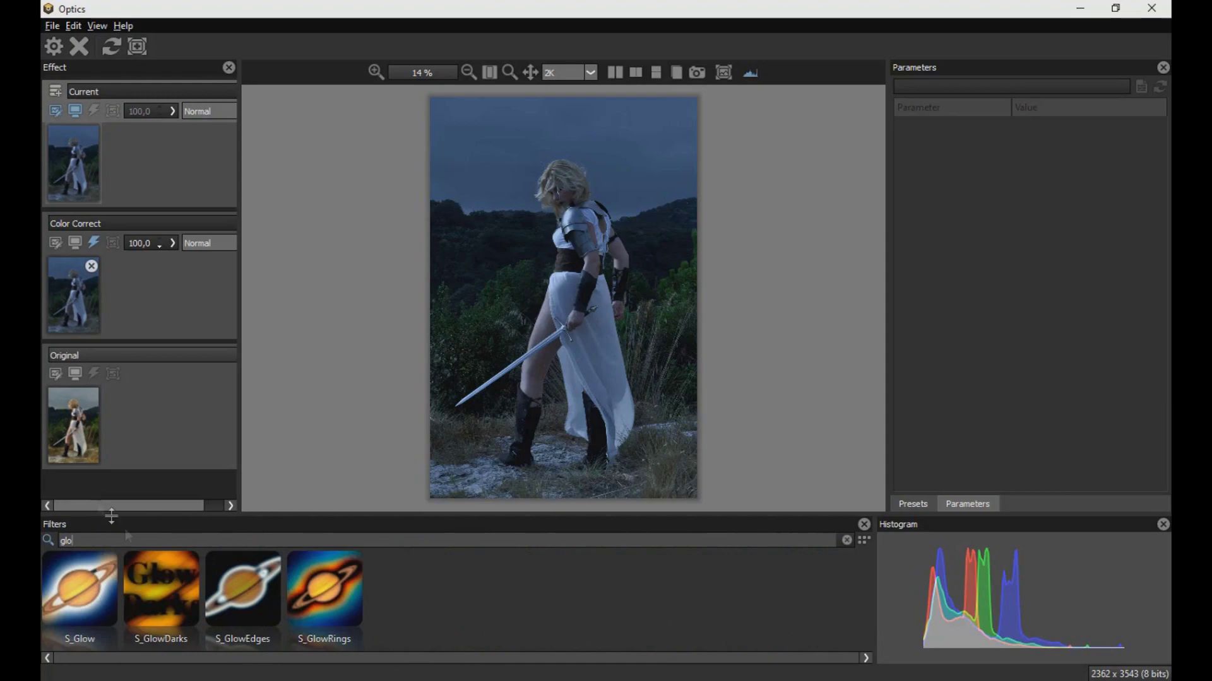
pyautogui.click(154, 584)
pyautogui.click(968, 504)
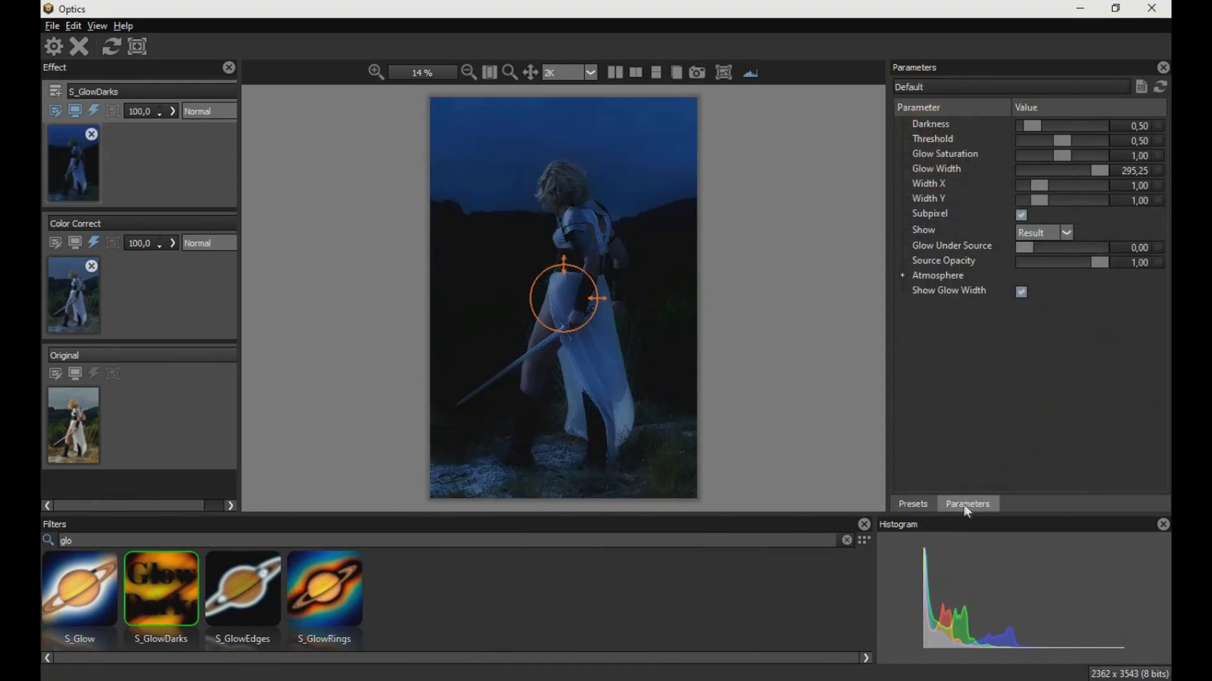
# - Set the S_GlowDarks Threshold to 0.17 and Glow Saturation to 0.44, and add an EZMask to the layer
pyautogui.moveTo(1062, 144); pyautogui.dragTo(1041, 156)
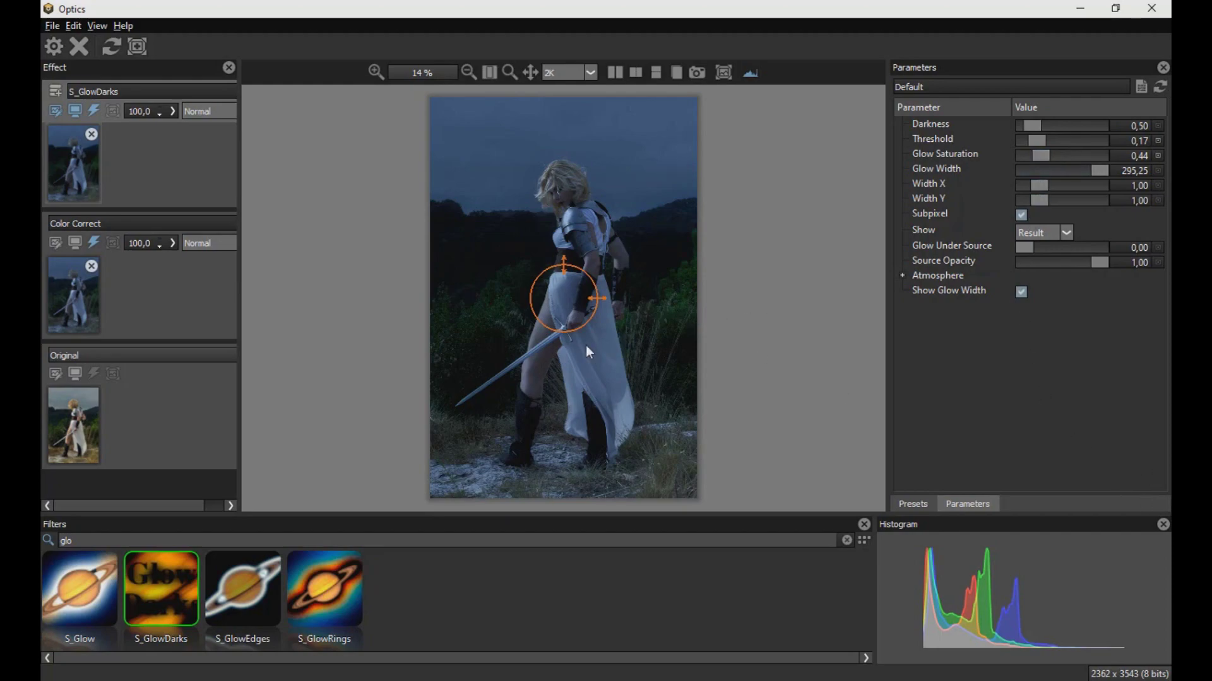
pyautogui.click(138, 47)
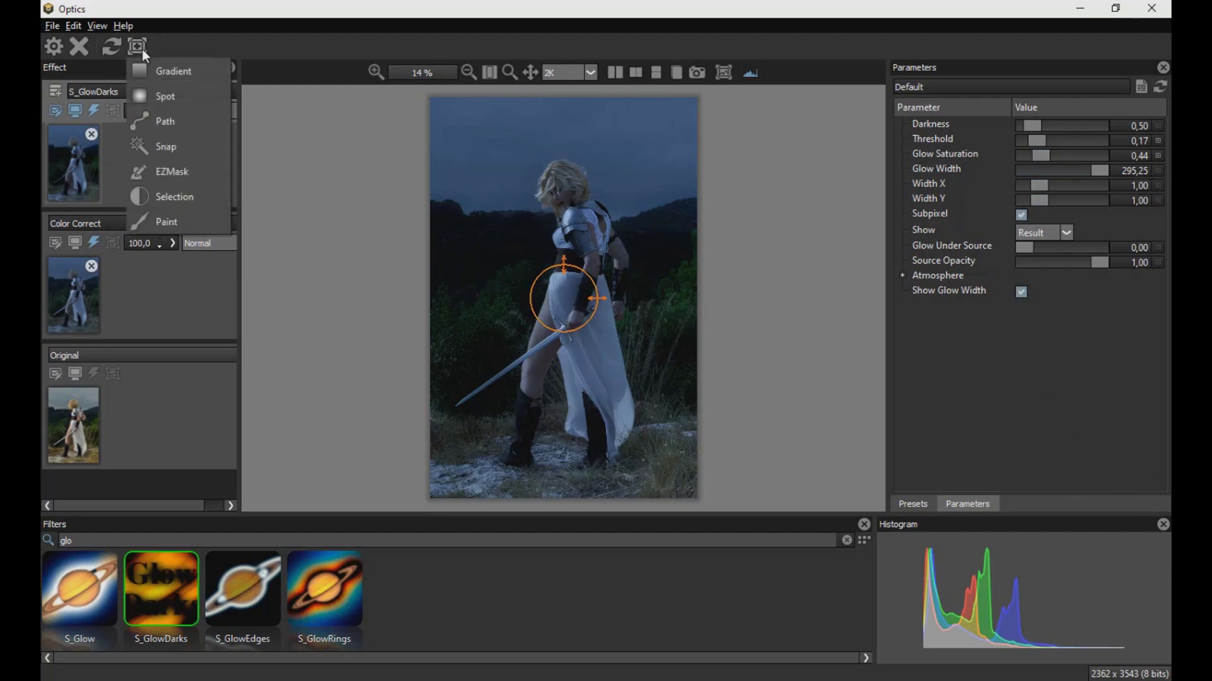
pyautogui.click(186, 169)
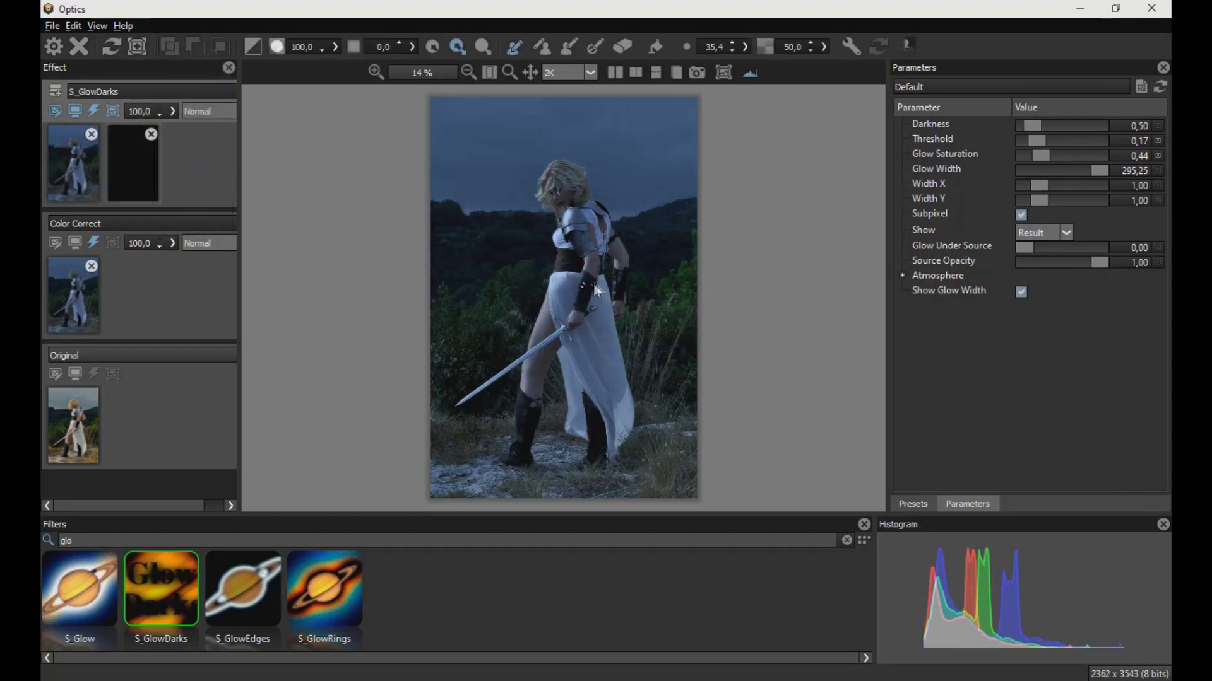
# - Paint green keep strokes along and inside the woman's figure, from her hair down through her arms, skirt and legs
pyautogui.scroll(2, 564, 250)
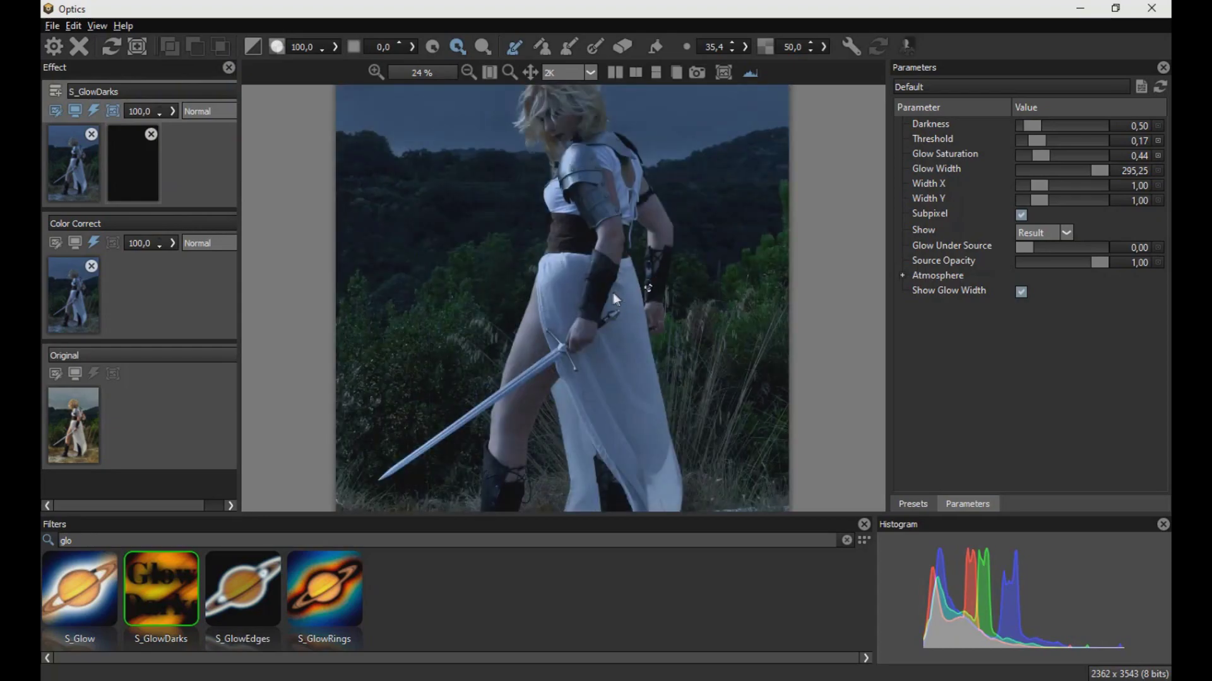
pyautogui.click(515, 51)
pyautogui.moveTo(559, 216)
pyautogui.mouseDown()
pyautogui.moveTo(533, 114)
pyautogui.moveTo(599, 230)
pyautogui.moveTo(634, 404)
pyautogui.moveTo(629, 391)
pyautogui.moveTo(571, 442)
pyautogui.moveTo(464, 451)
pyautogui.moveTo(516, 190)
pyautogui.mouseUp()
pyautogui.moveTo(592, 301); pyautogui.dragTo(558, 372)
pyautogui.moveTo(581, 261); pyautogui.dragTo(576, 285)
pyautogui.moveTo(568, 258); pyautogui.dragTo(561, 242)
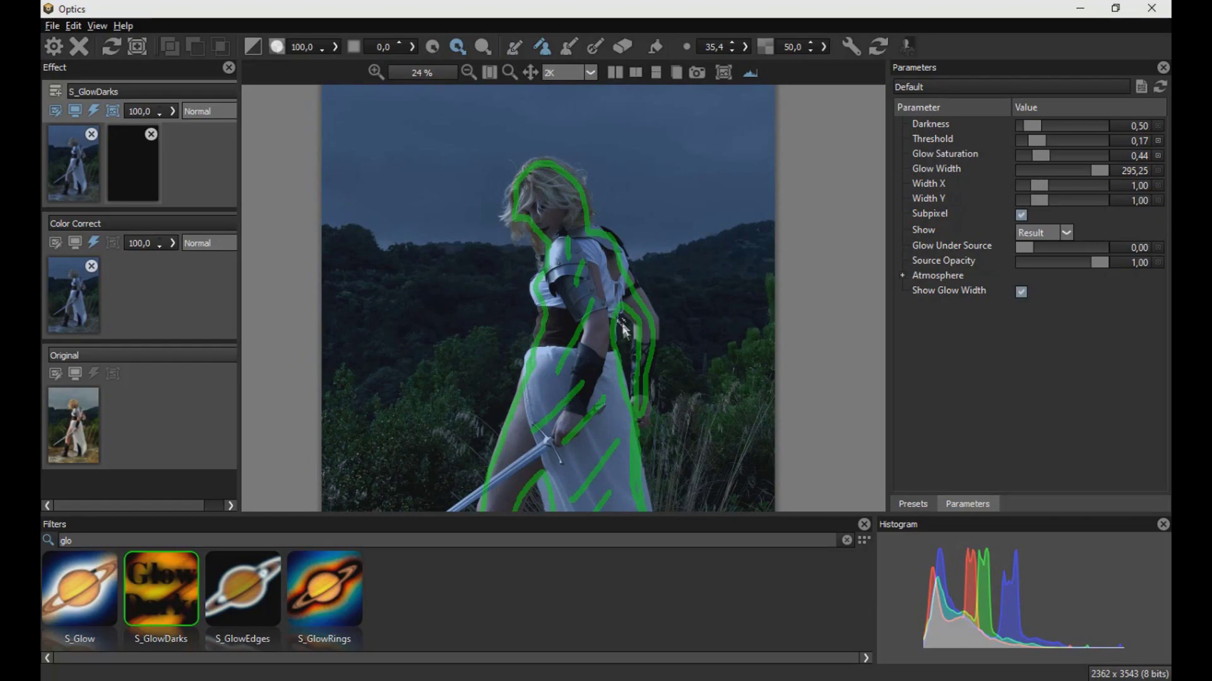
# - Paint red discard strokes in the arm gap, around the woman and sword and on the background, and compute the EZMask
pyautogui.moveTo(625, 328); pyautogui.dragTo(623, 345)
pyautogui.moveTo(487, 406)
pyautogui.mouseDown()
pyautogui.moveTo(522, 244)
pyautogui.moveTo(656, 297)
pyautogui.moveTo(657, 410)
pyautogui.moveTo(477, 498)
pyautogui.moveTo(442, 345)
pyautogui.mouseUp()
pyautogui.moveTo(421, 197); pyautogui.dragTo(404, 258)
pyautogui.moveTo(651, 256); pyautogui.dragTo(666, 297)
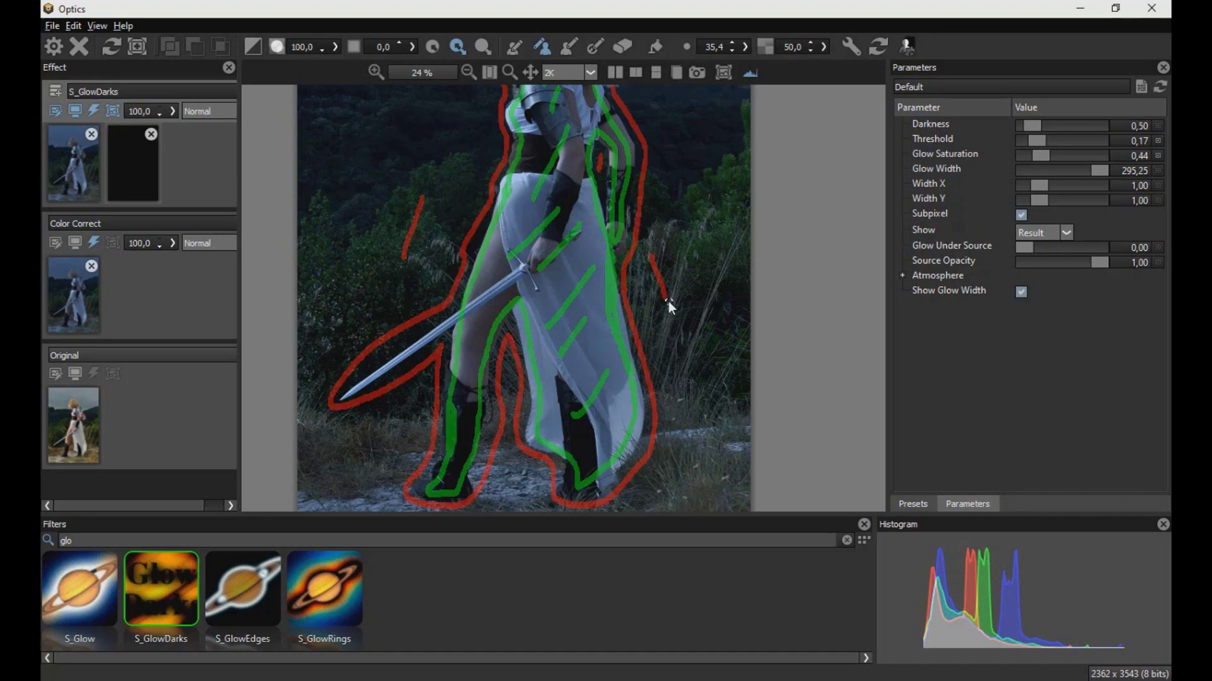
pyautogui.click(901, 53)
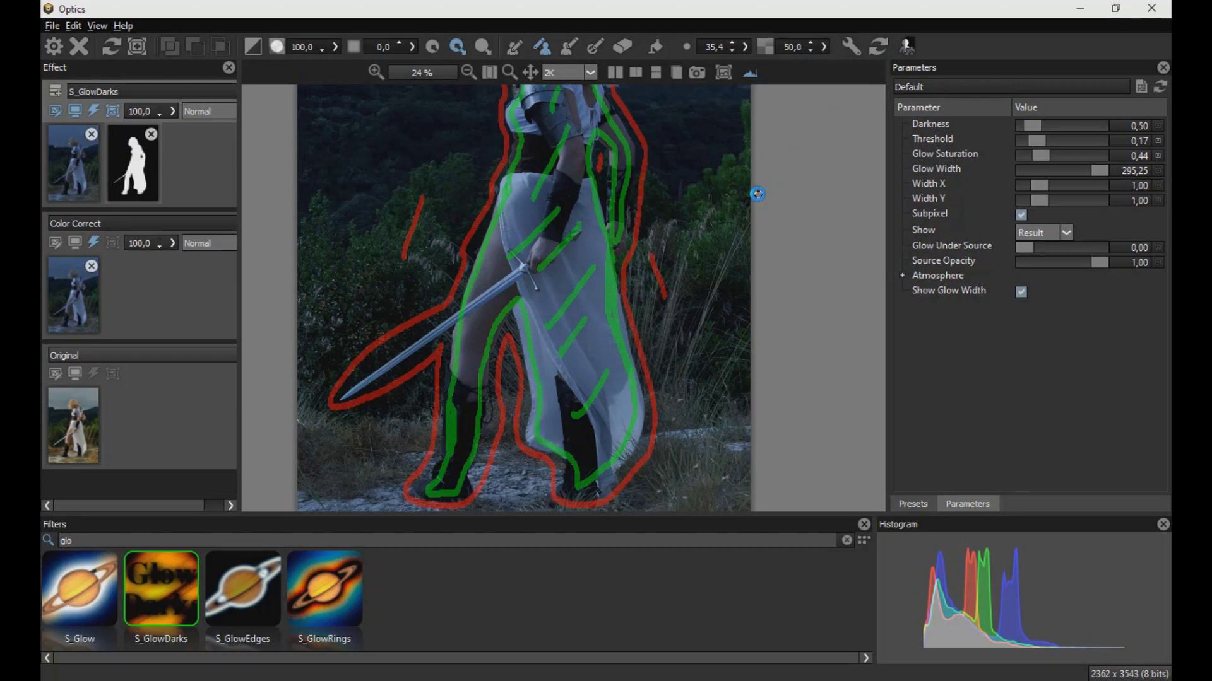
# - Check the mask's edges around the woman in the mask view and invert the mask so the effect spares her
pyautogui.click(724, 74)
pyautogui.scroll(2, 552, 285)
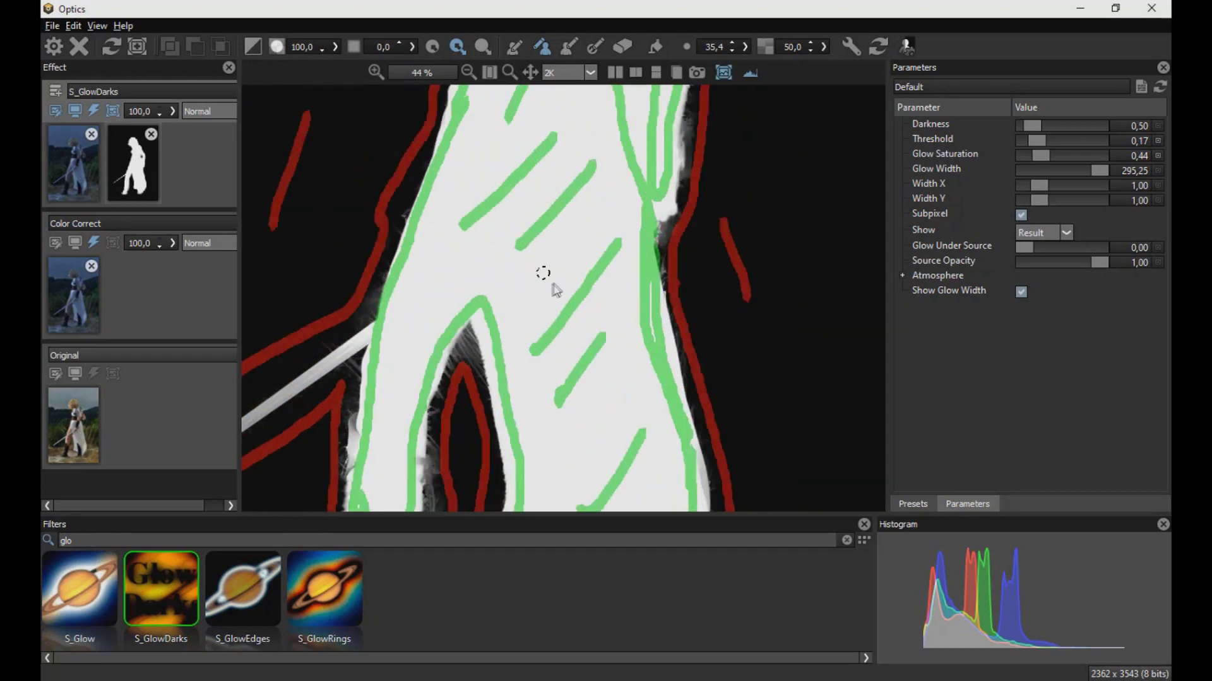
pyautogui.scroll(-1, 566, 278)
pyautogui.moveTo(581, 216); pyautogui.dragTo(624, 255)
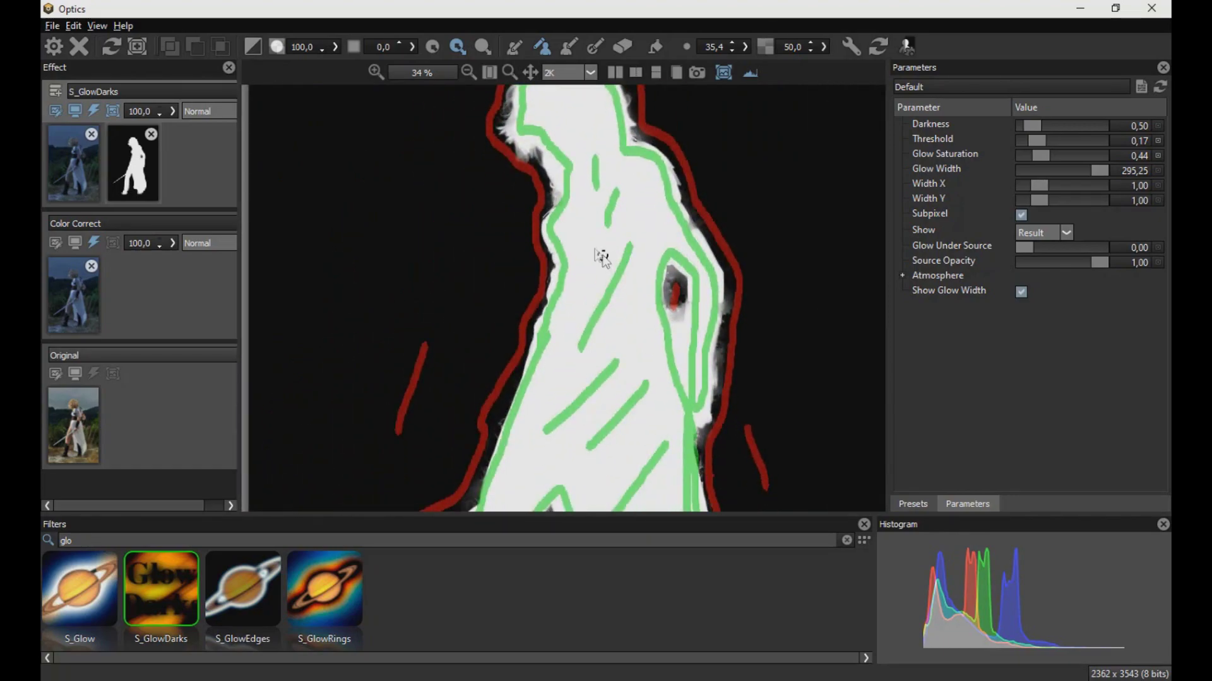
pyautogui.click(723, 73)
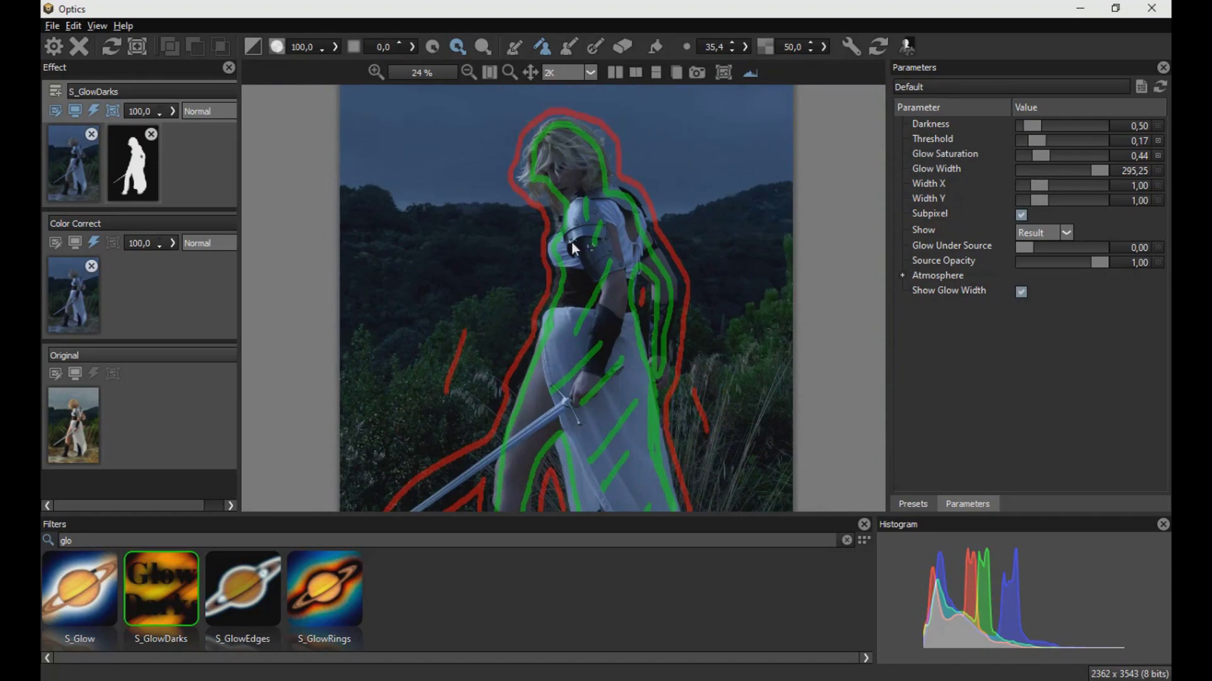
pyautogui.click(258, 50)
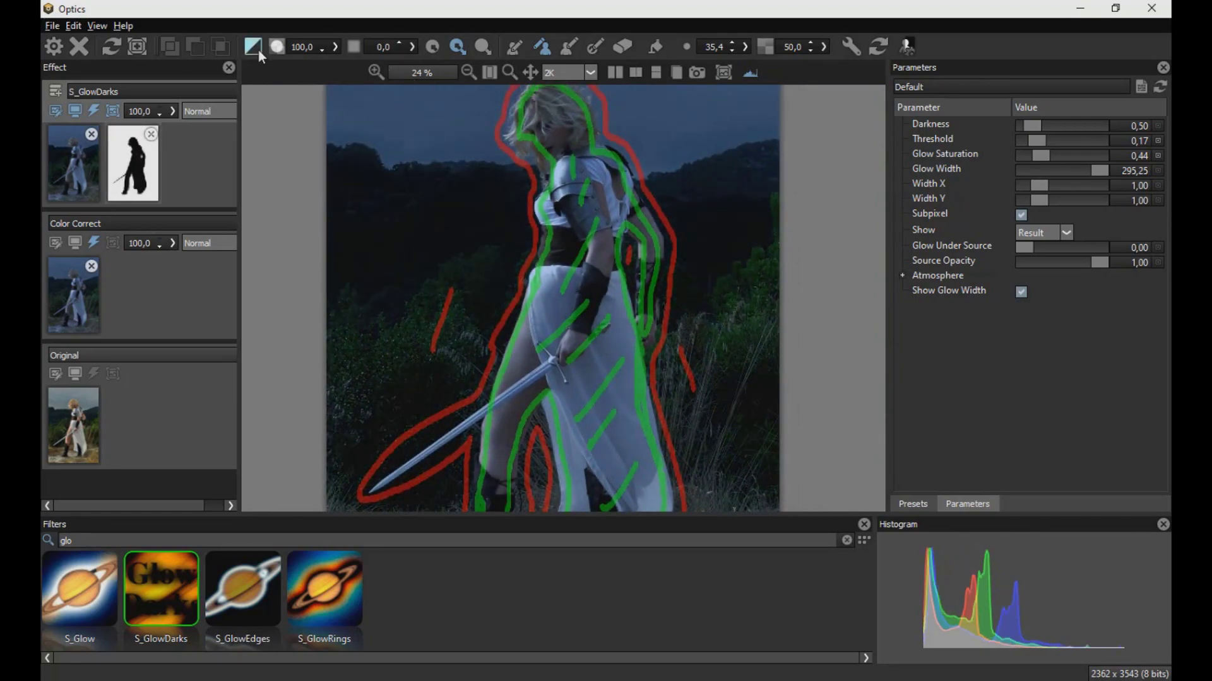
pyautogui.scroll(-2, 598, 270)
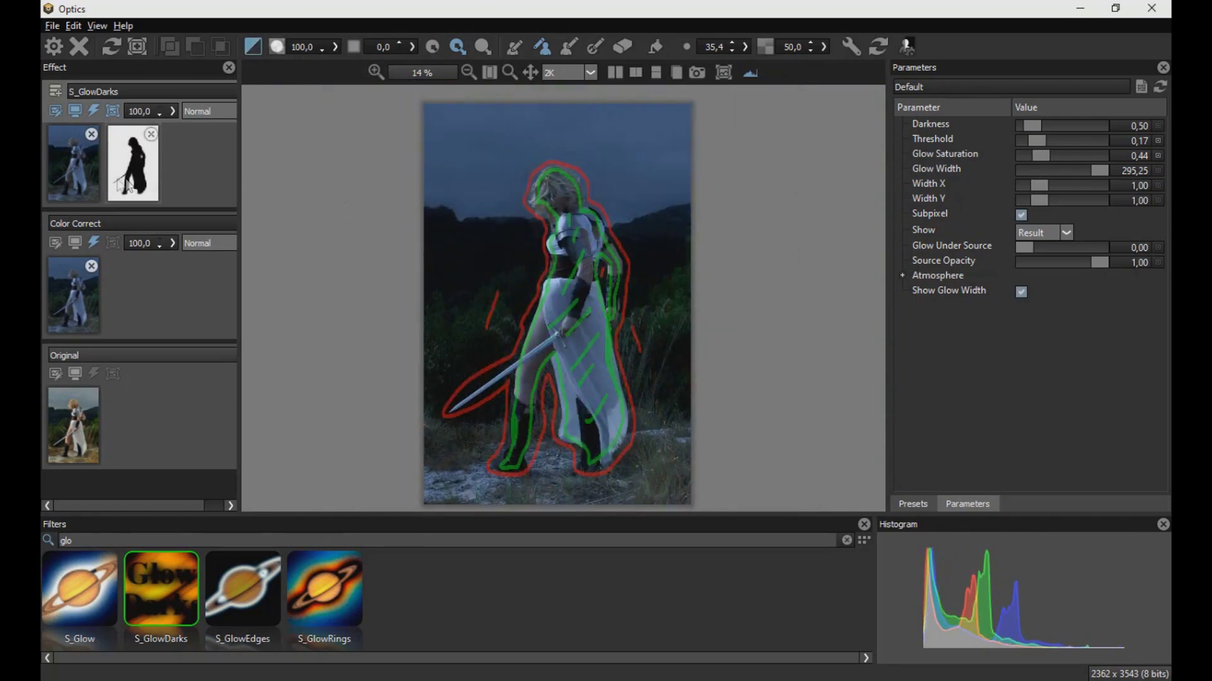
pyautogui.click(87, 178)
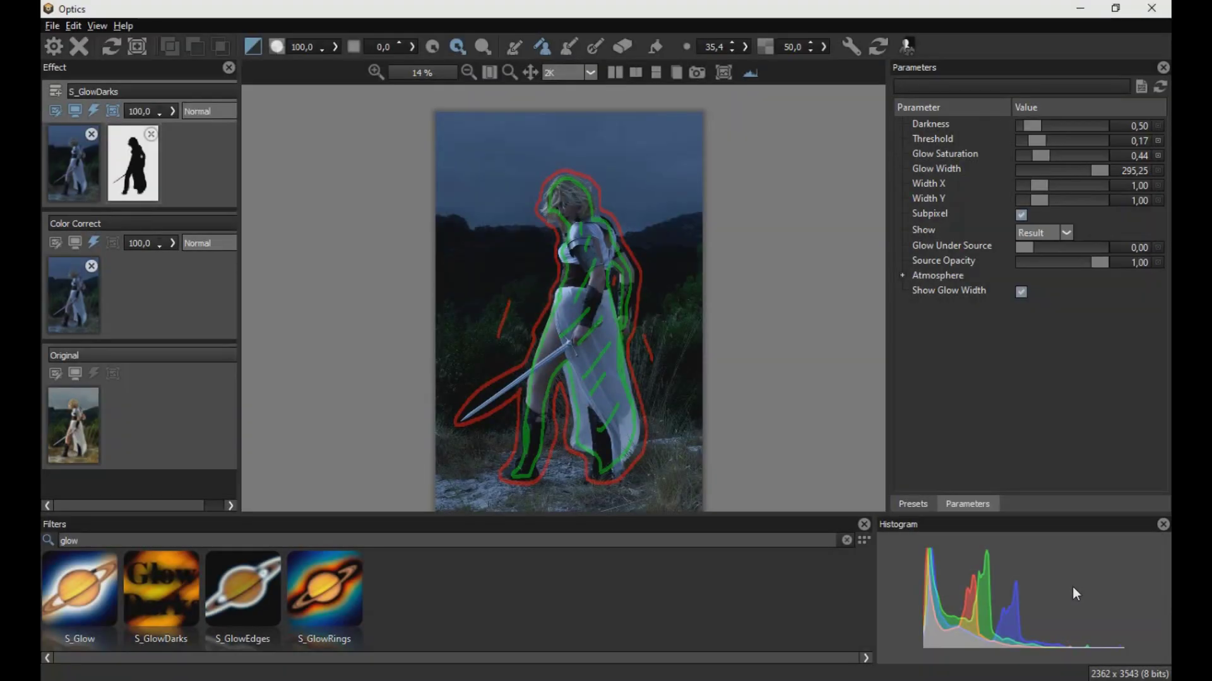
# - Add a layer with the S_NightSky filter found by searching for "night" and copy the S_GlowDarks mask onto it
pyautogui.click(56, 96)
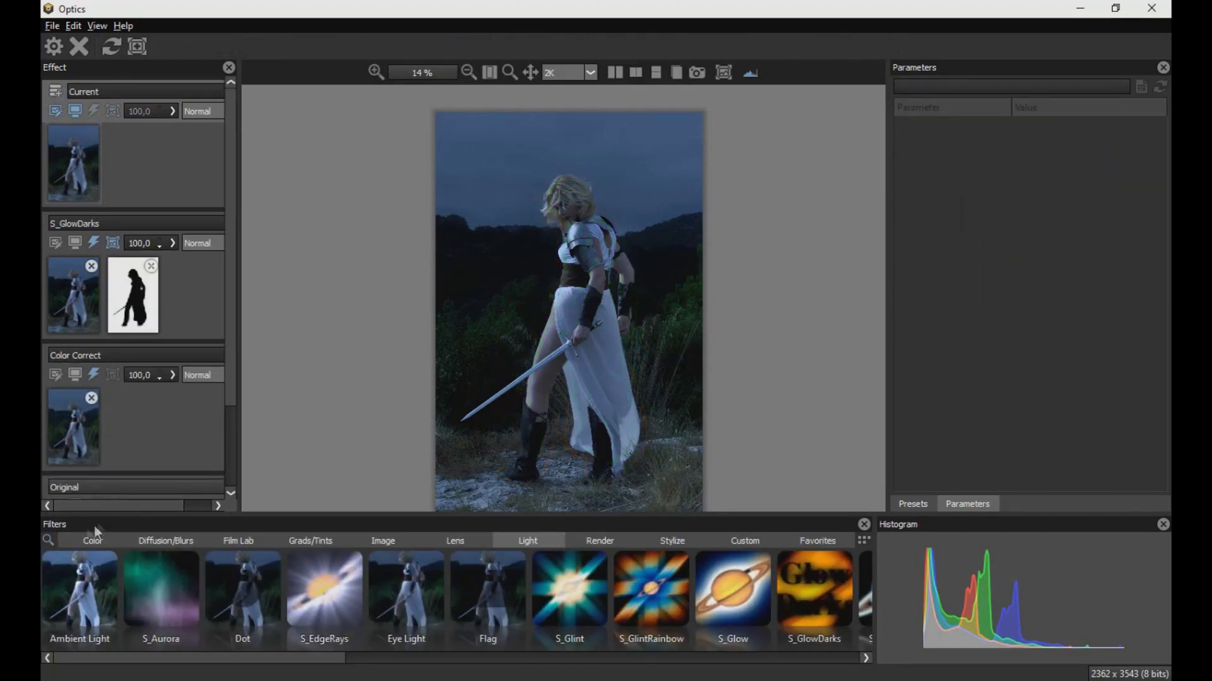
pyautogui.click(47, 540)
pyautogui.write('night')
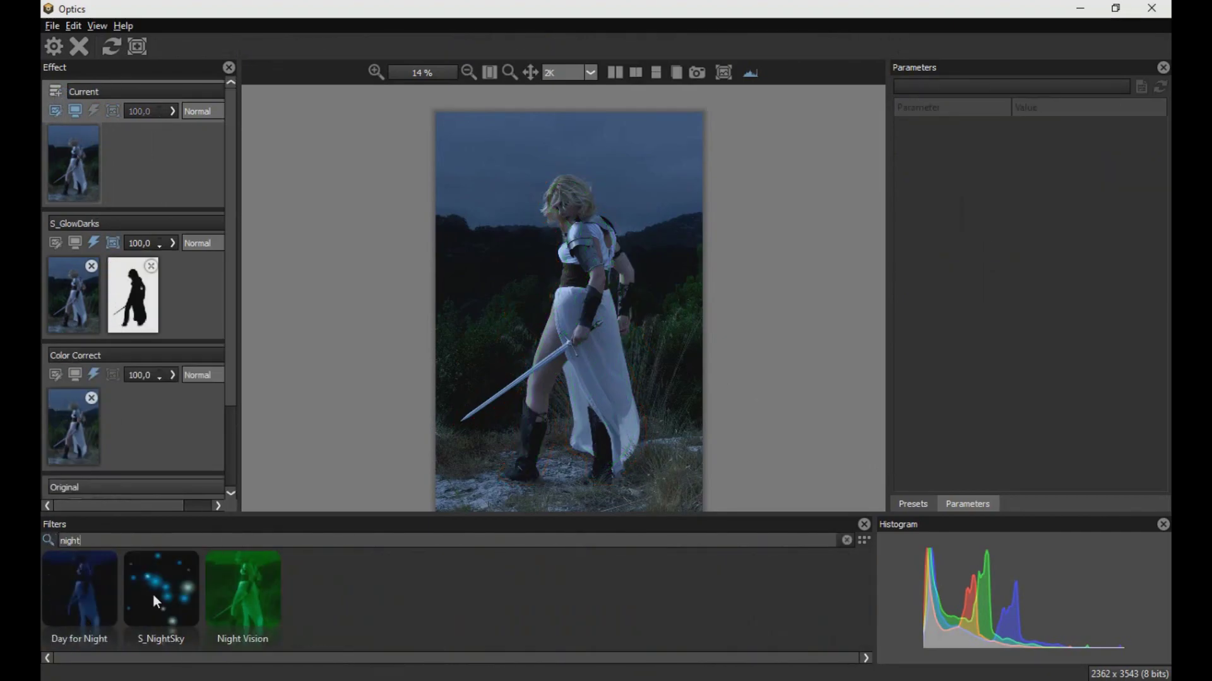
pyautogui.click(154, 593)
pyautogui.click(128, 183)
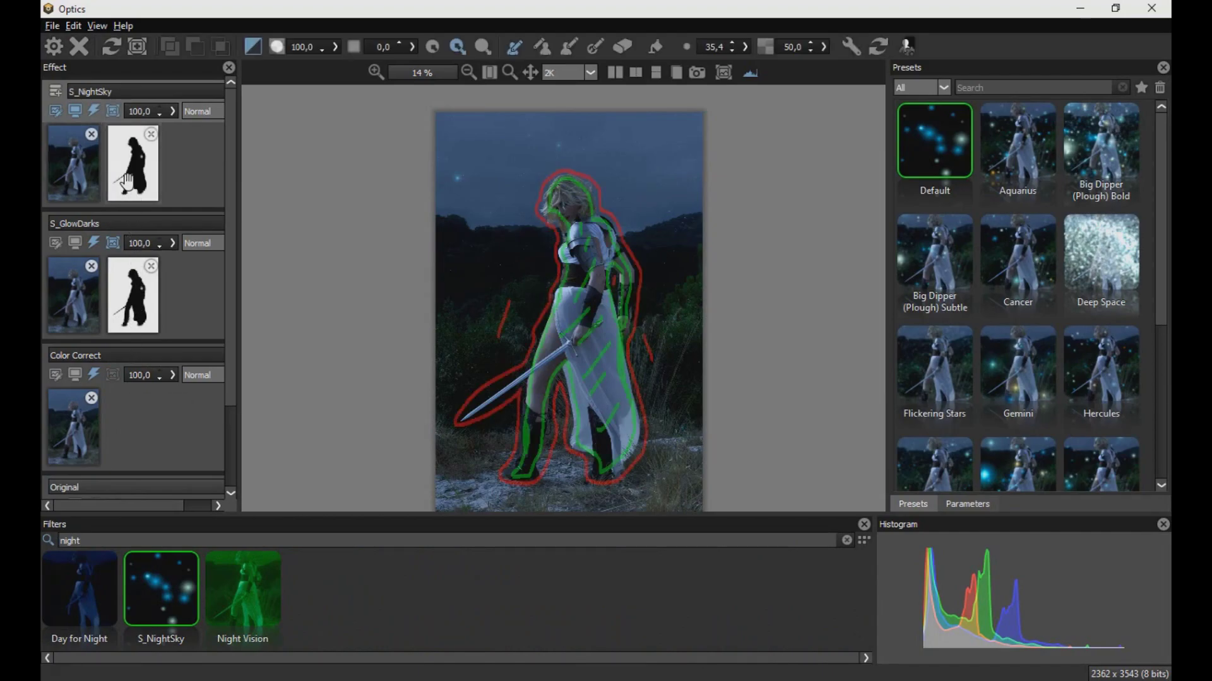
# - Show the S_NightSky parameters and set Star Size to 33.30 and Azimuth to 27
pyautogui.scroll(3, 633, 154)
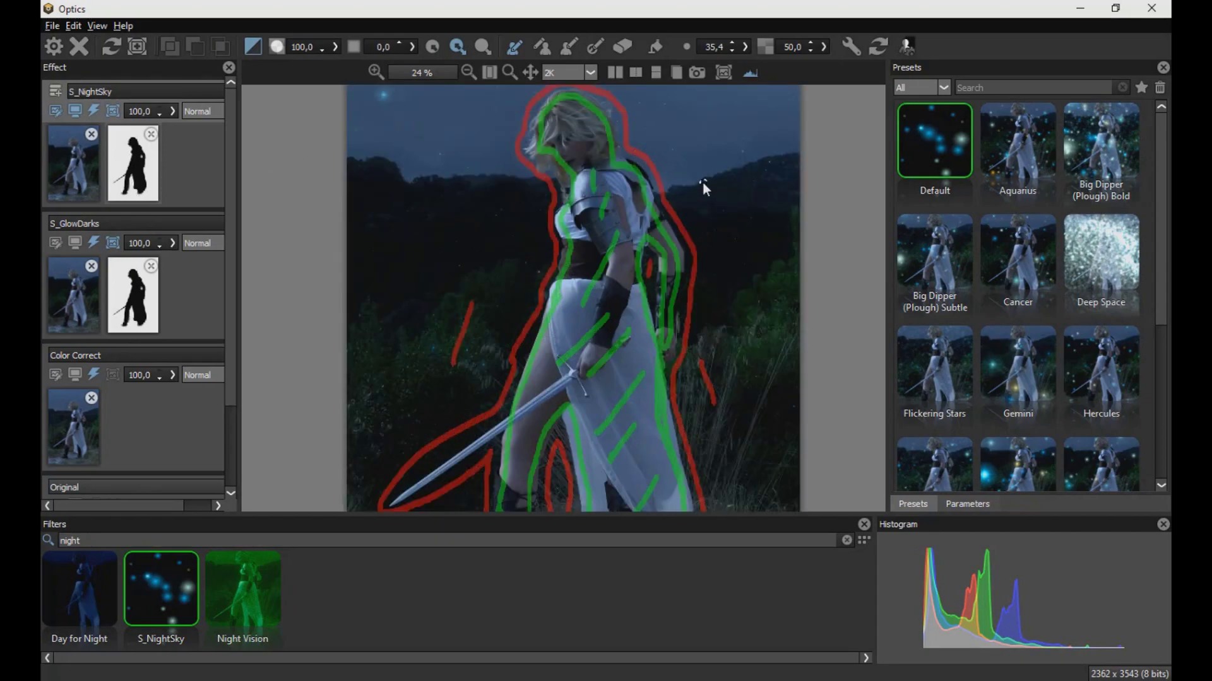
pyautogui.scroll(-1, 702, 180)
pyautogui.click(981, 503)
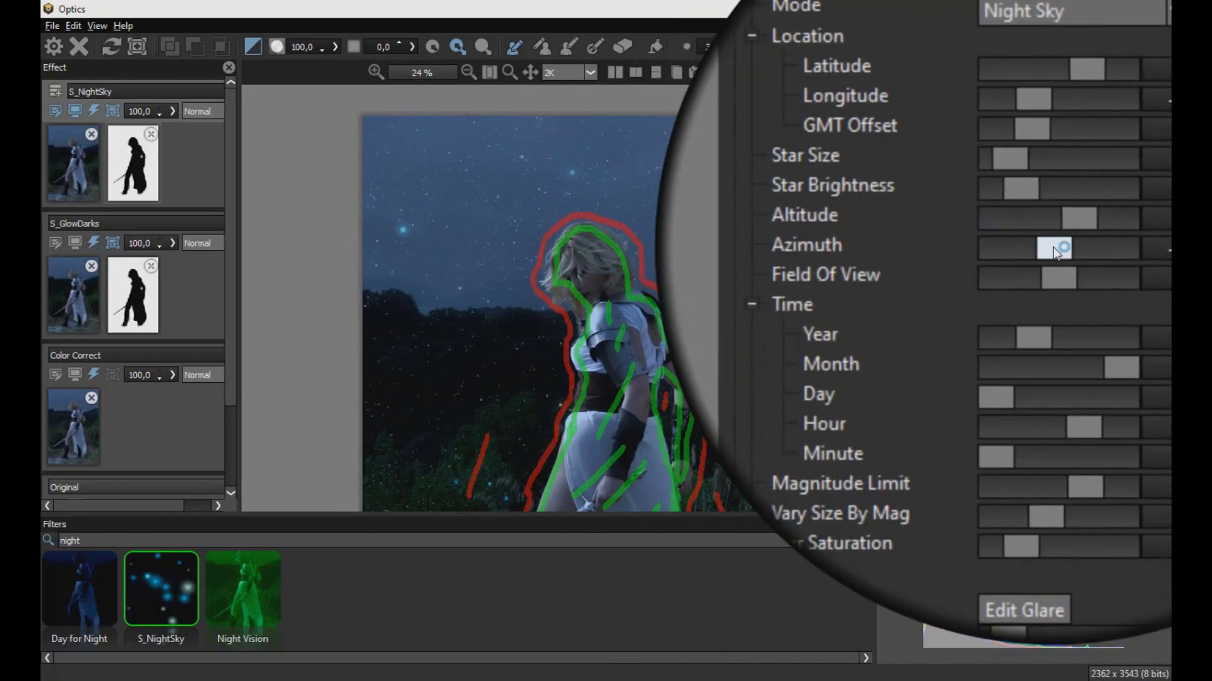
pyautogui.moveTo(1054, 247); pyautogui.dragTo(1060, 247)
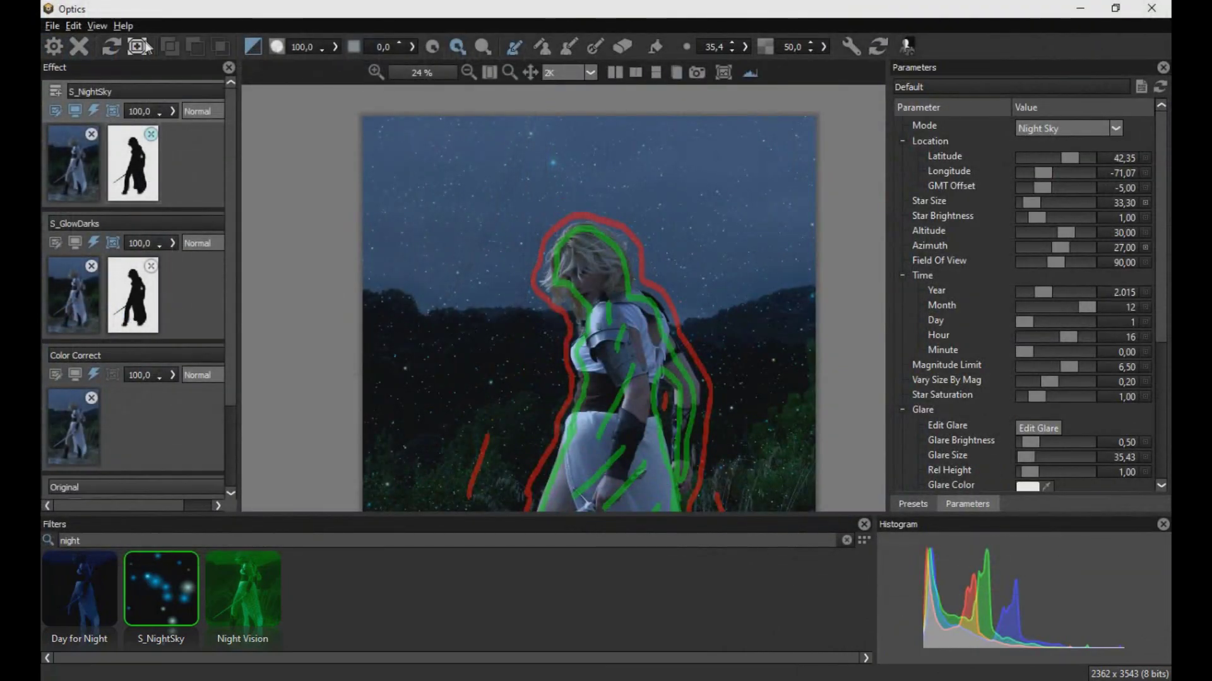
# - Add a Gradient mask to the S_NightSky layer and raise its lower edge points to the horizon to fade out the stars
pyautogui.click(143, 48)
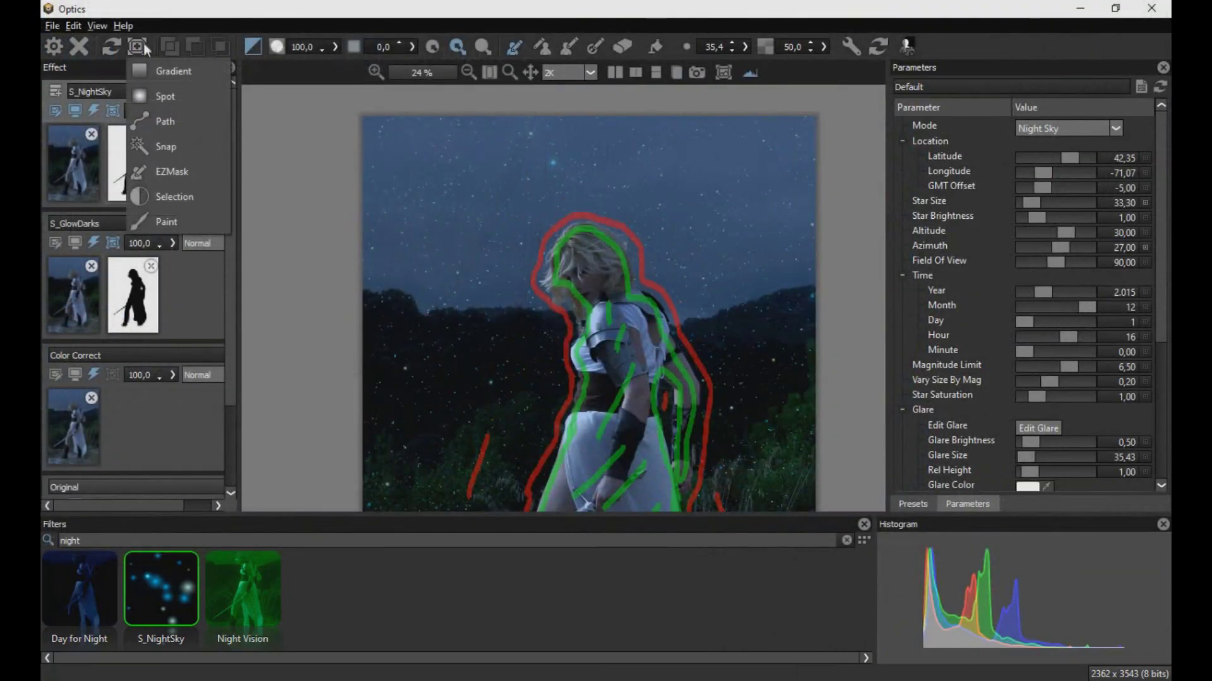
pyautogui.click(159, 71)
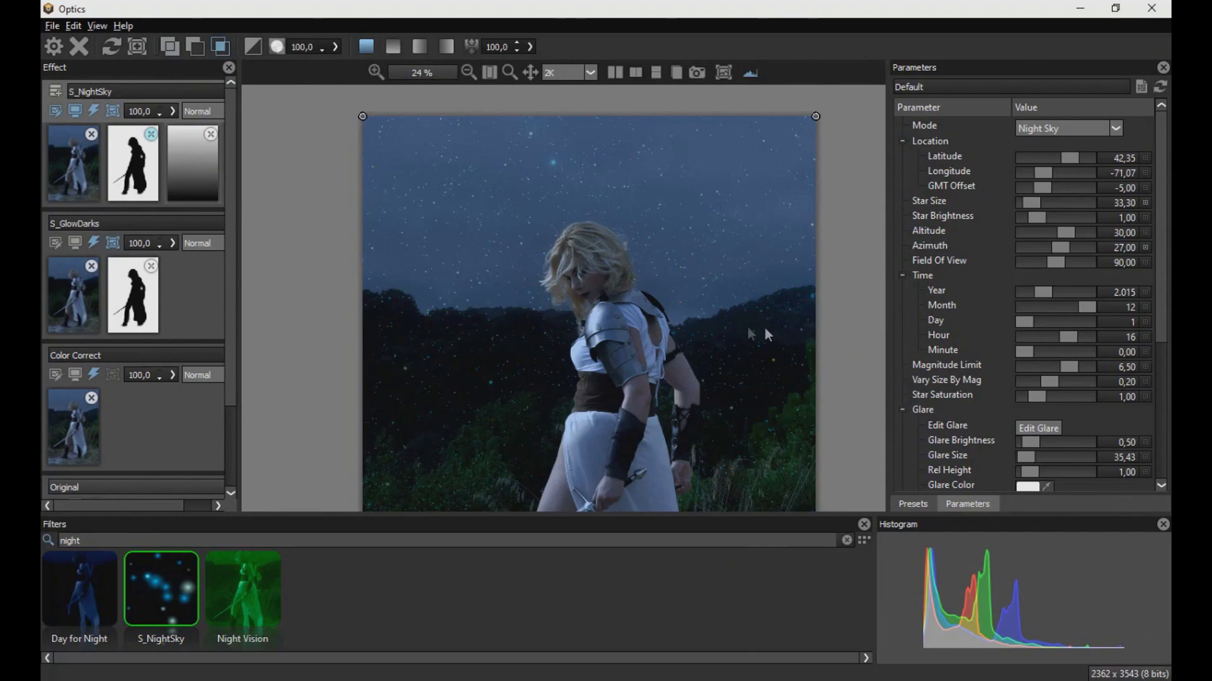
pyautogui.scroll(-2, 763, 327)
pyautogui.moveTo(452, 203); pyautogui.dragTo(718, 467)
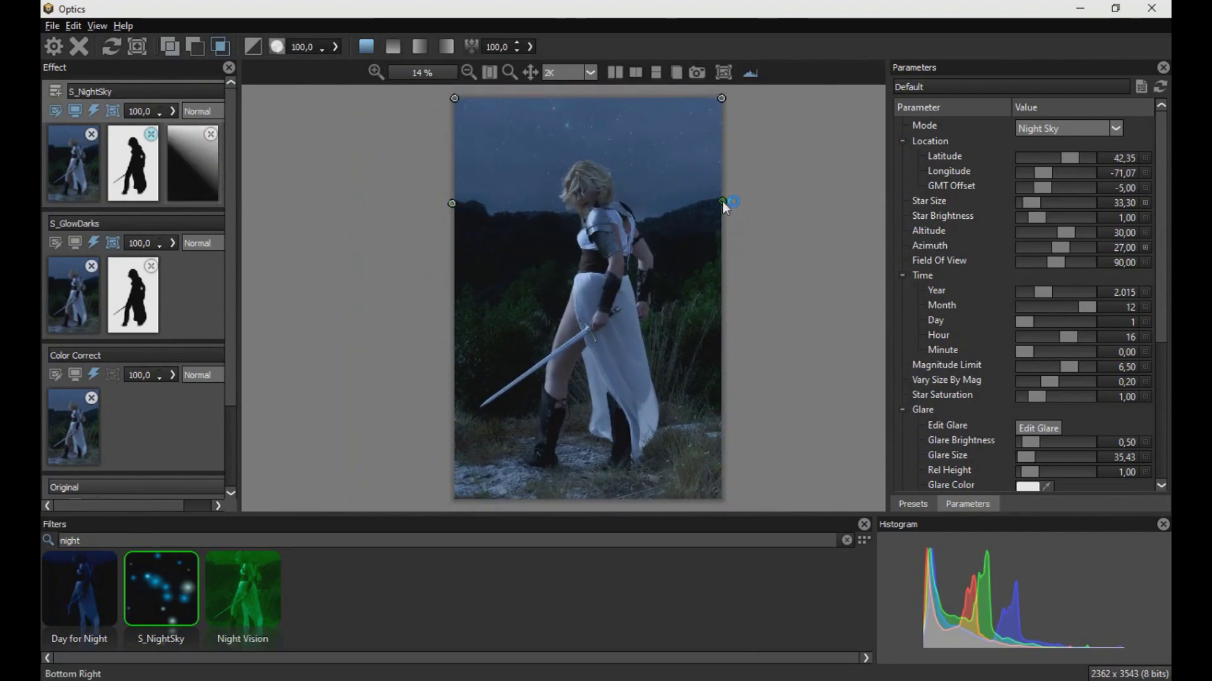
pyautogui.scroll(2, 688, 190)
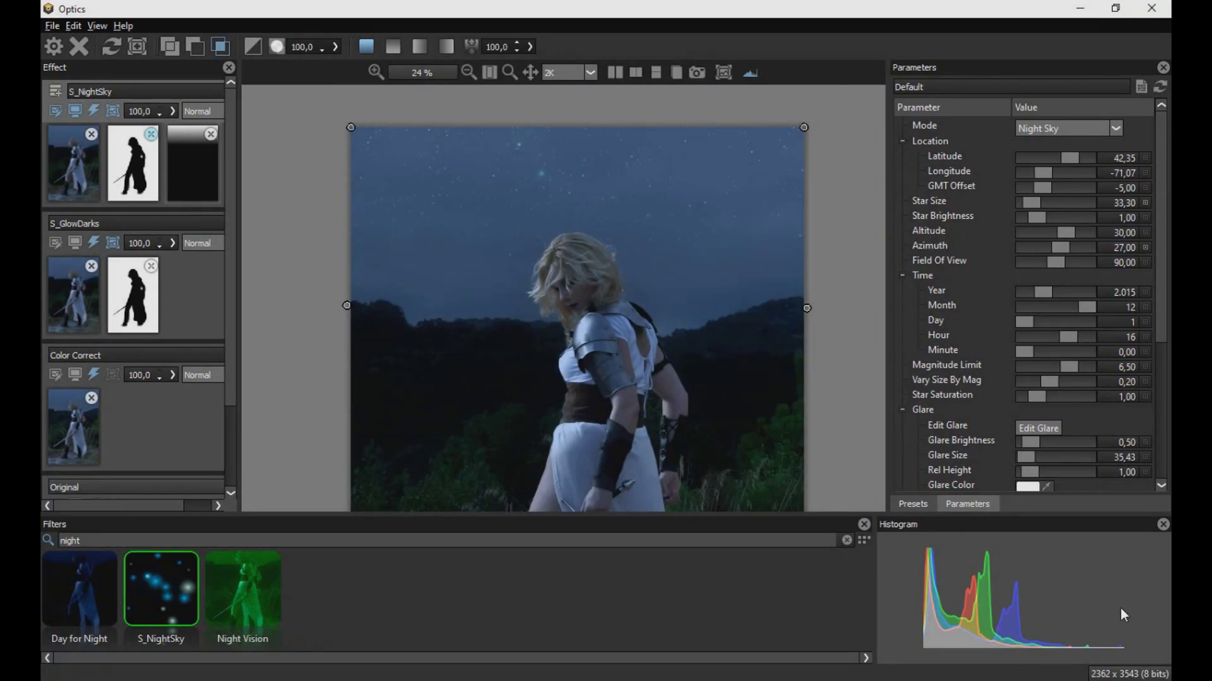
# - Add a new layer above S_NightSky and apply the S_Luna filter found by searching for "lun"
pyautogui.click(56, 92)
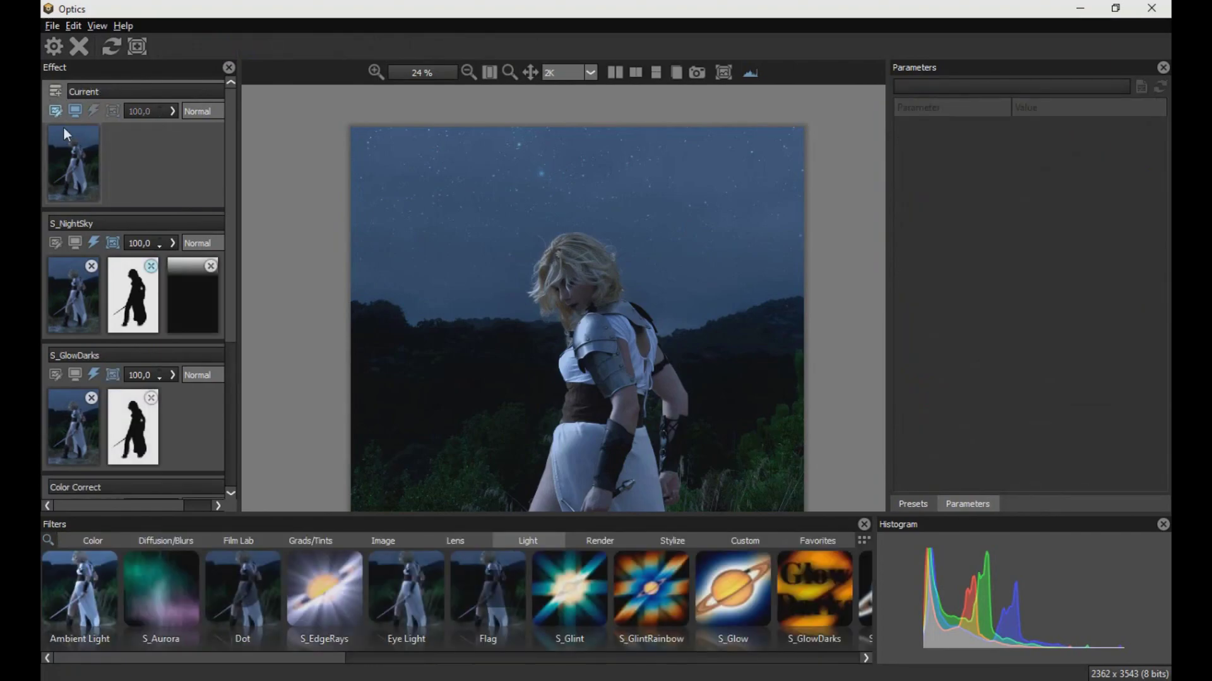
pyautogui.click(57, 540)
pyautogui.write('lun')
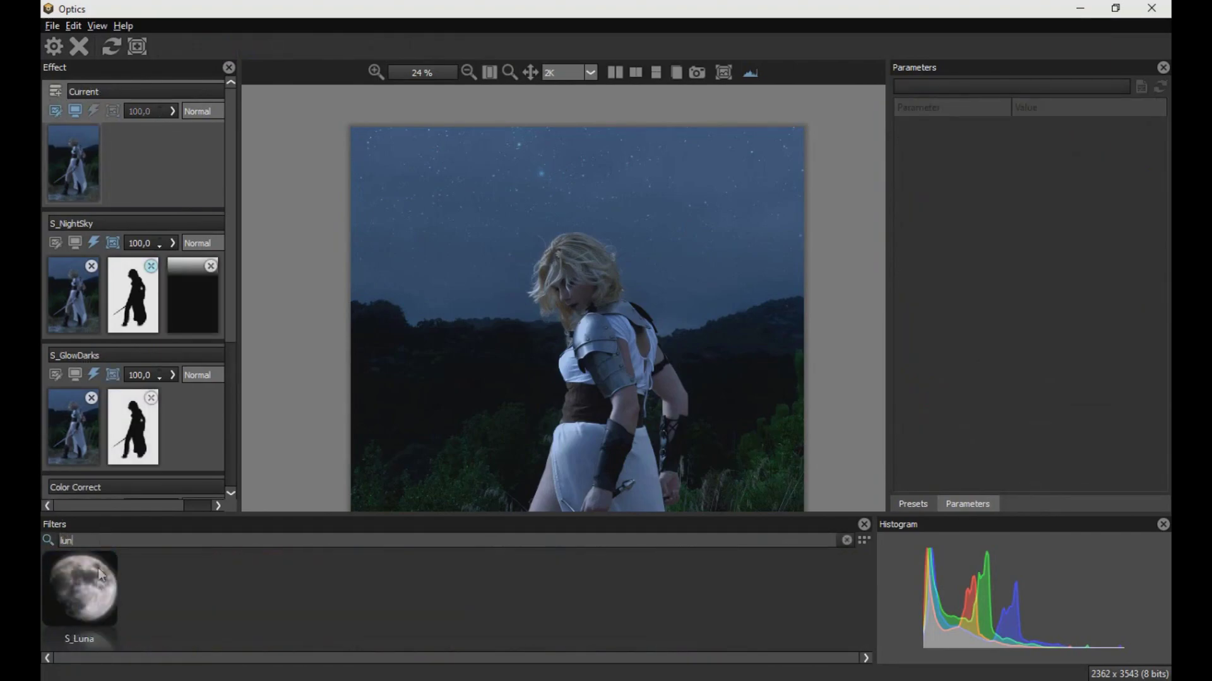
pyautogui.click(96, 584)
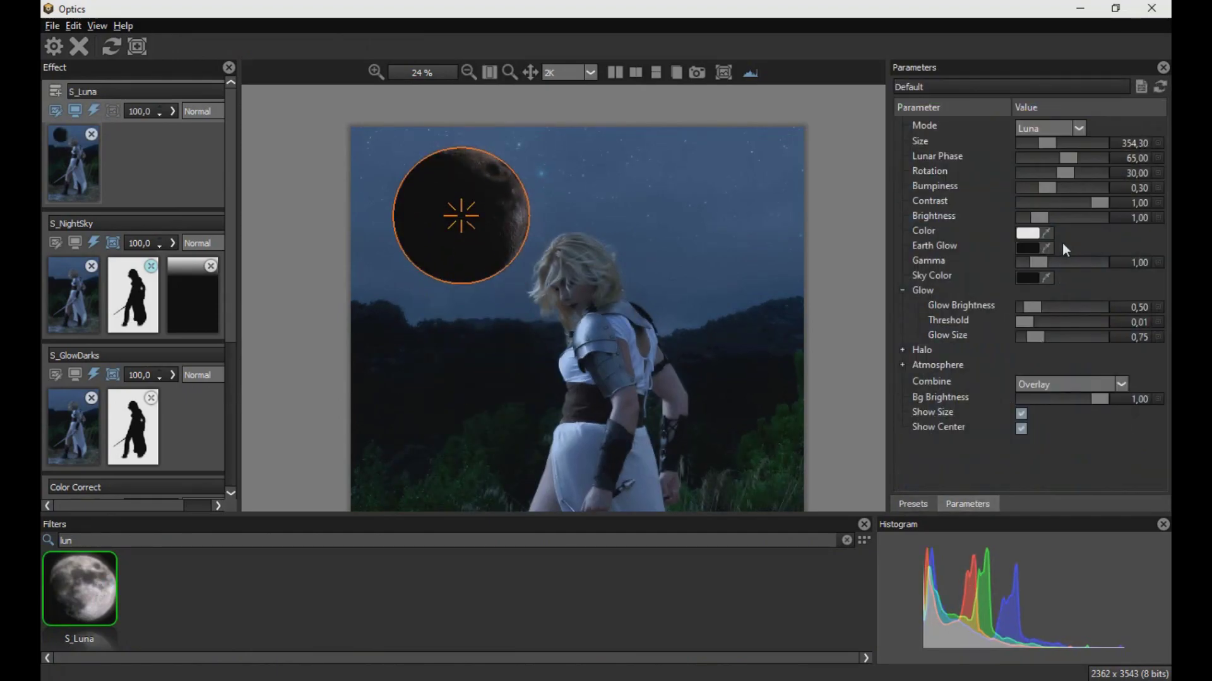
# - Set the moon's Size to 98.50, Lunar Phase -172.50, Bumpiness 0.21, Contrast 0.96, Brightness 1.20 and Gamma 3.26, and raise its Glow Brightness
pyautogui.moveTo(1048, 144); pyautogui.dragTo(1042, 187)
pyautogui.moveTo(1029, 263); pyautogui.dragTo(1075, 267)
pyautogui.moveTo(1030, 308); pyautogui.dragTo(1044, 308)
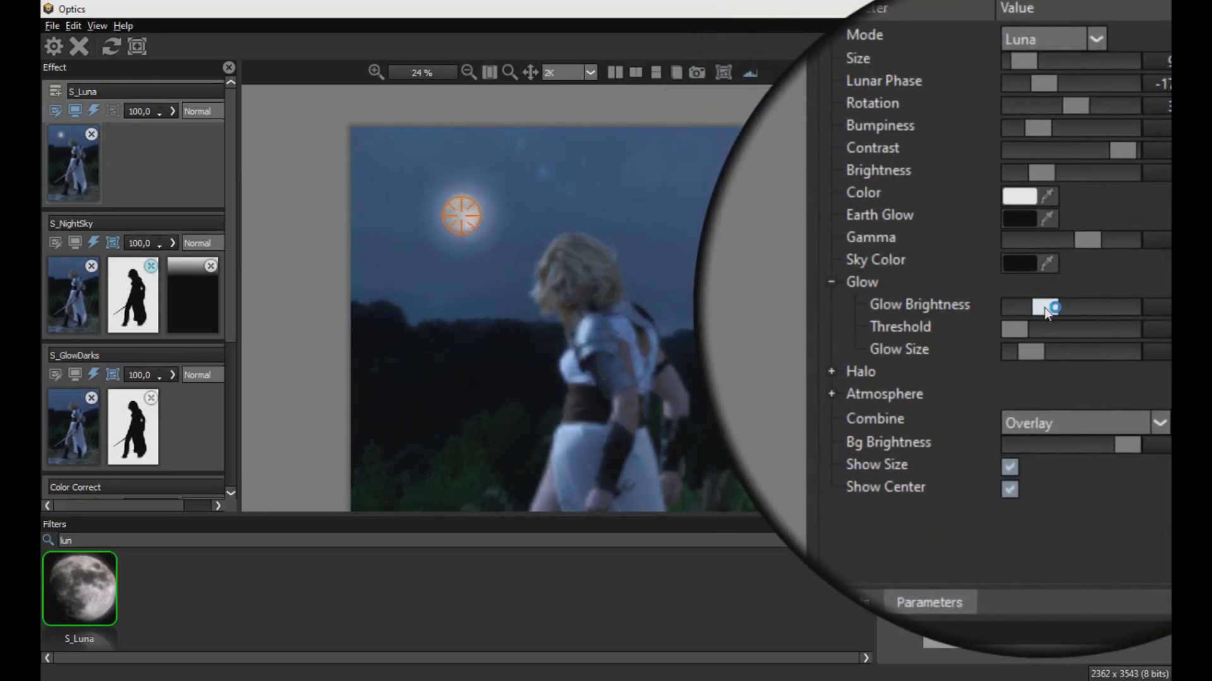
pyautogui.click(903, 350)
pyautogui.click(902, 350)
pyautogui.click(903, 291)
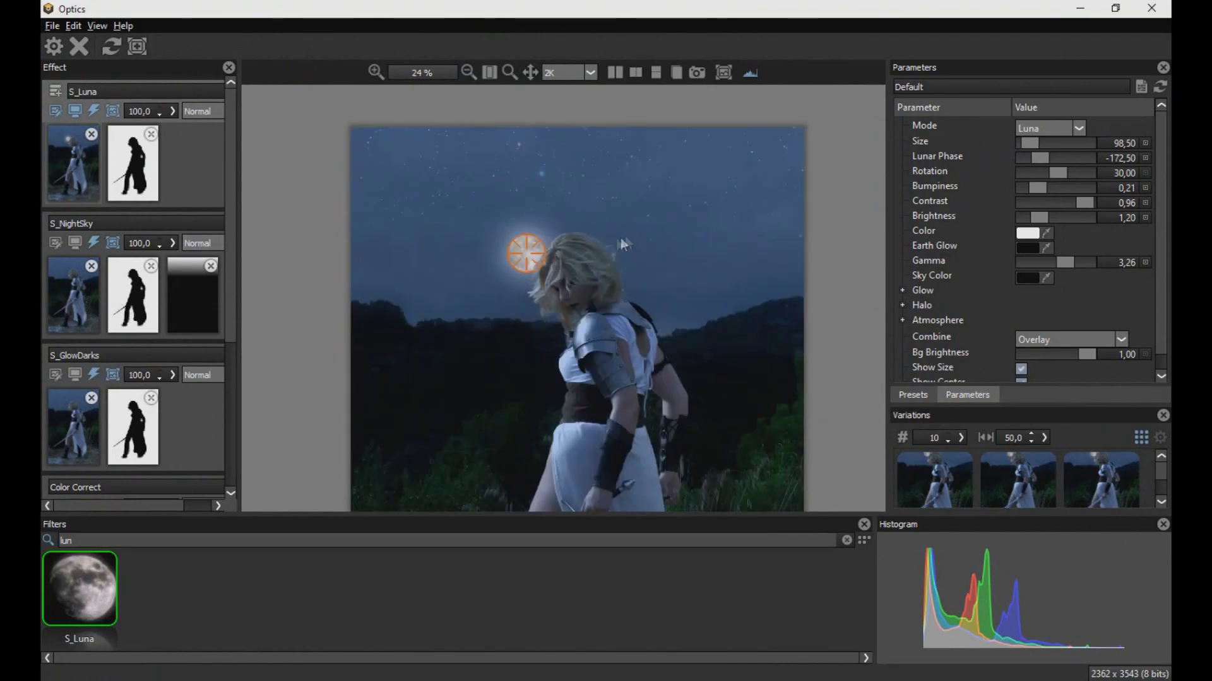
# - Examine the moon beside the woman's hair and set its Bumpiness to 0.27 and Brightness to 1.56
pyautogui.scroll(5, 494, 177)
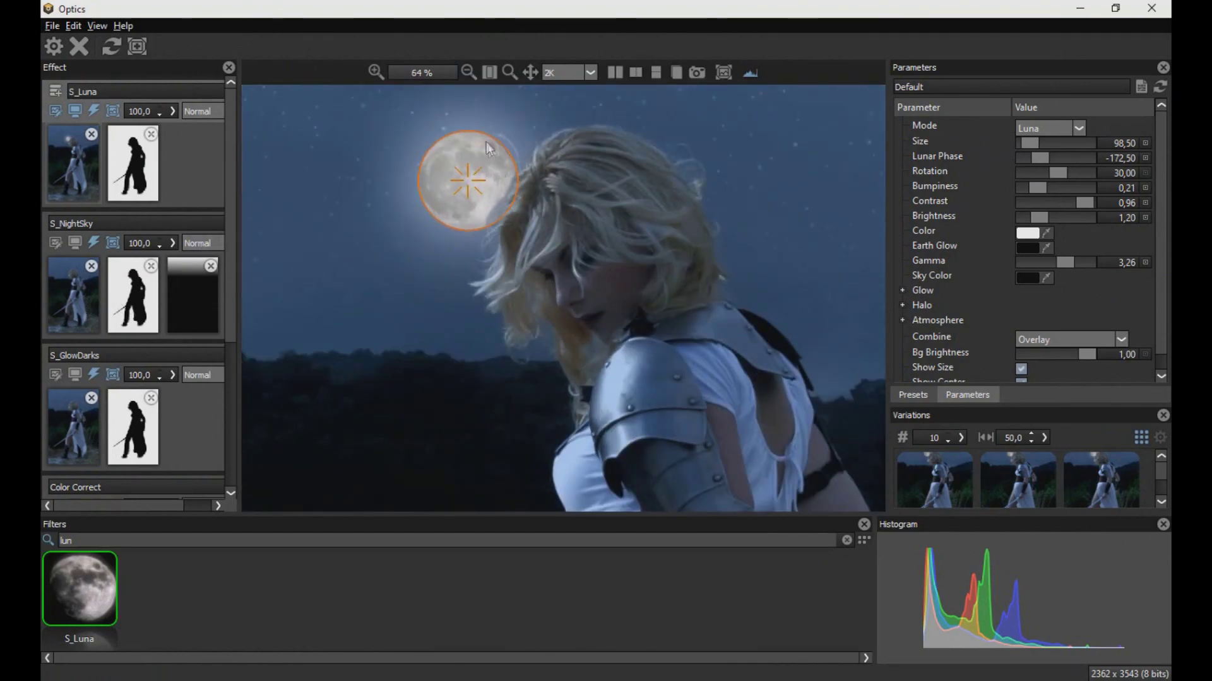
pyautogui.scroll(-4, 461, 161)
pyautogui.click(56, 92)
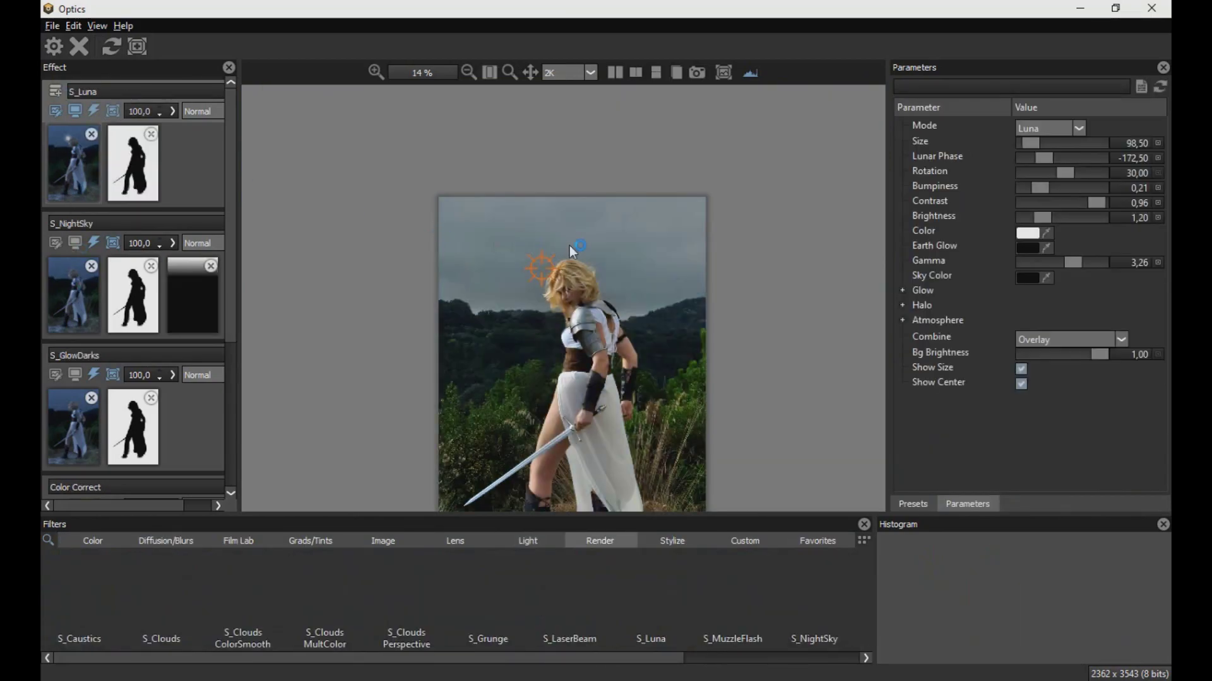
pyautogui.scroll(4, 517, 191)
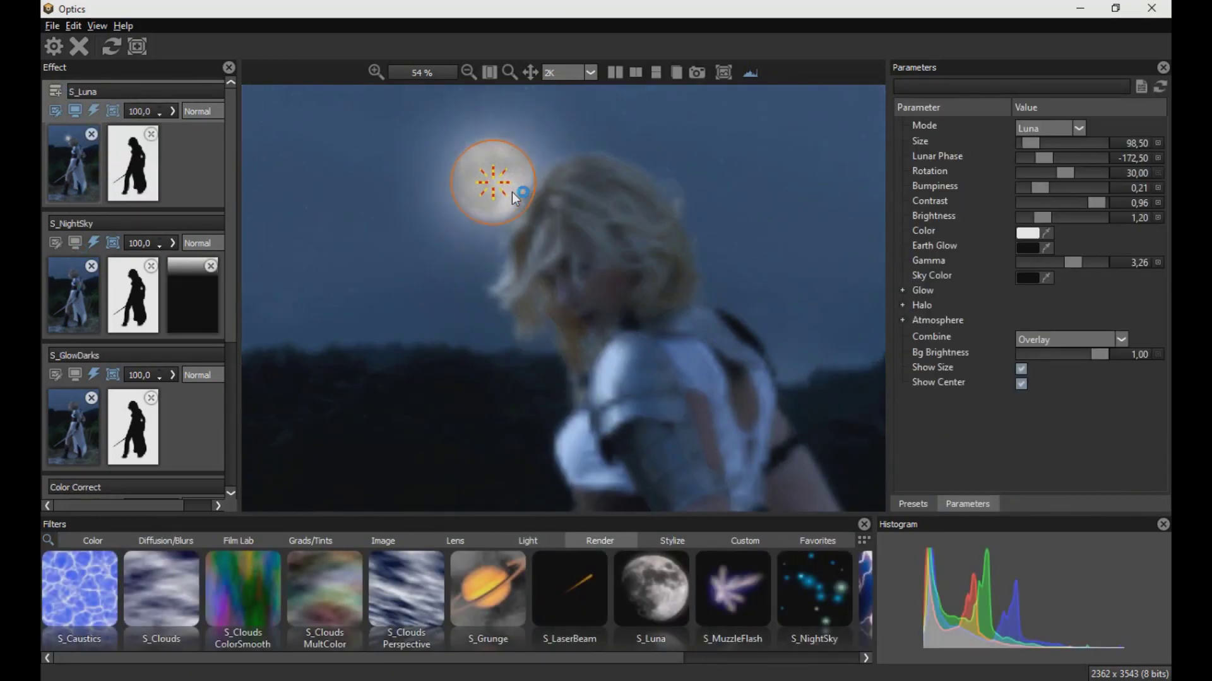
pyautogui.moveTo(1040, 187); pyautogui.dragTo(1048, 218)
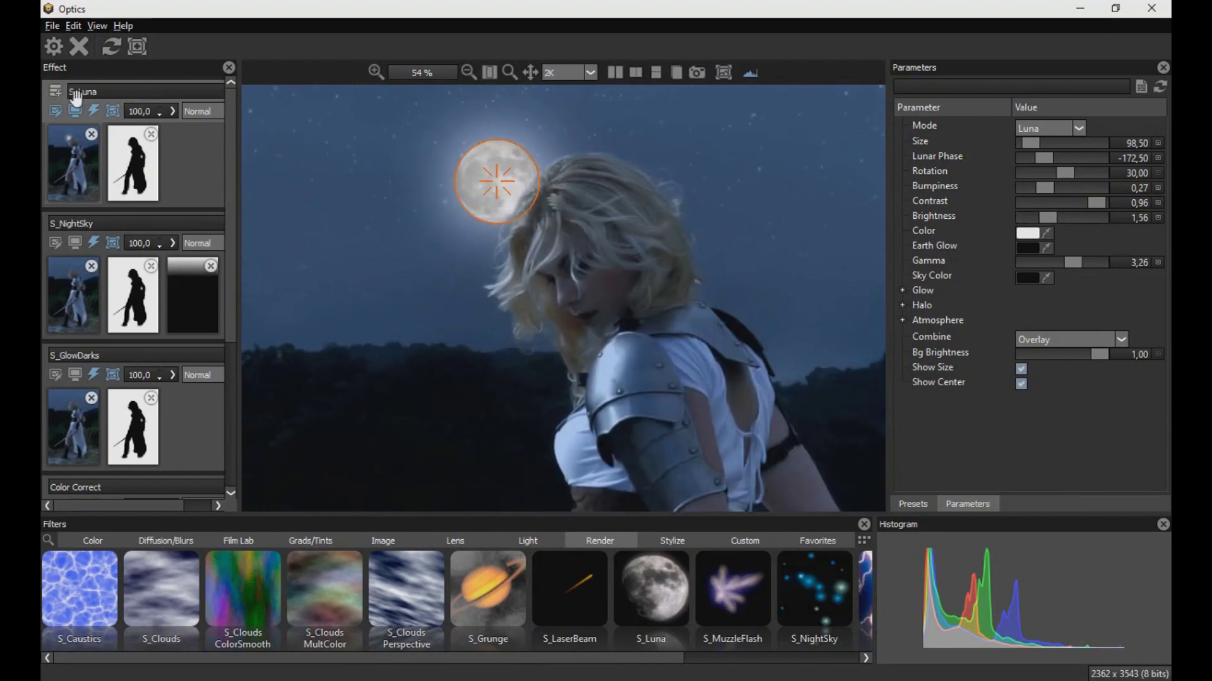
# - Add a new layer above S_Luna and apply the S_LaserBeam filter found by searching for "laser"
pyautogui.click(55, 93)
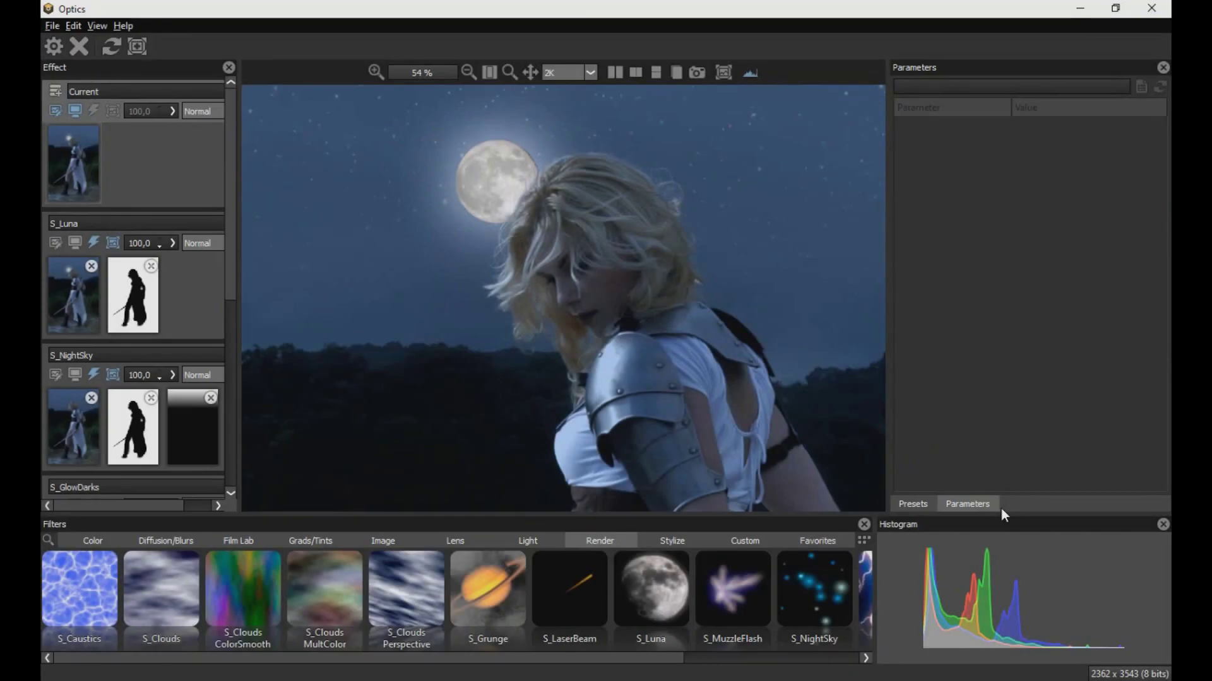
pyautogui.click(48, 541)
pyautogui.write('laser')
pyautogui.click(57, 580)
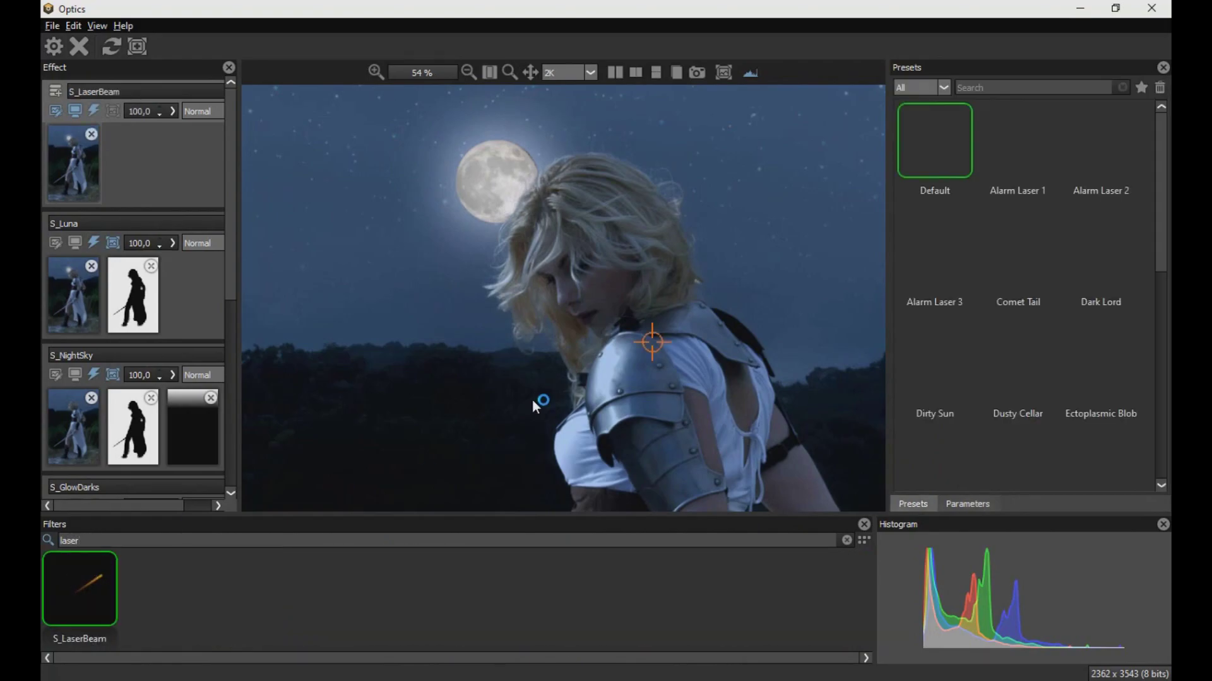
pyautogui.scroll(-5, 532, 399)
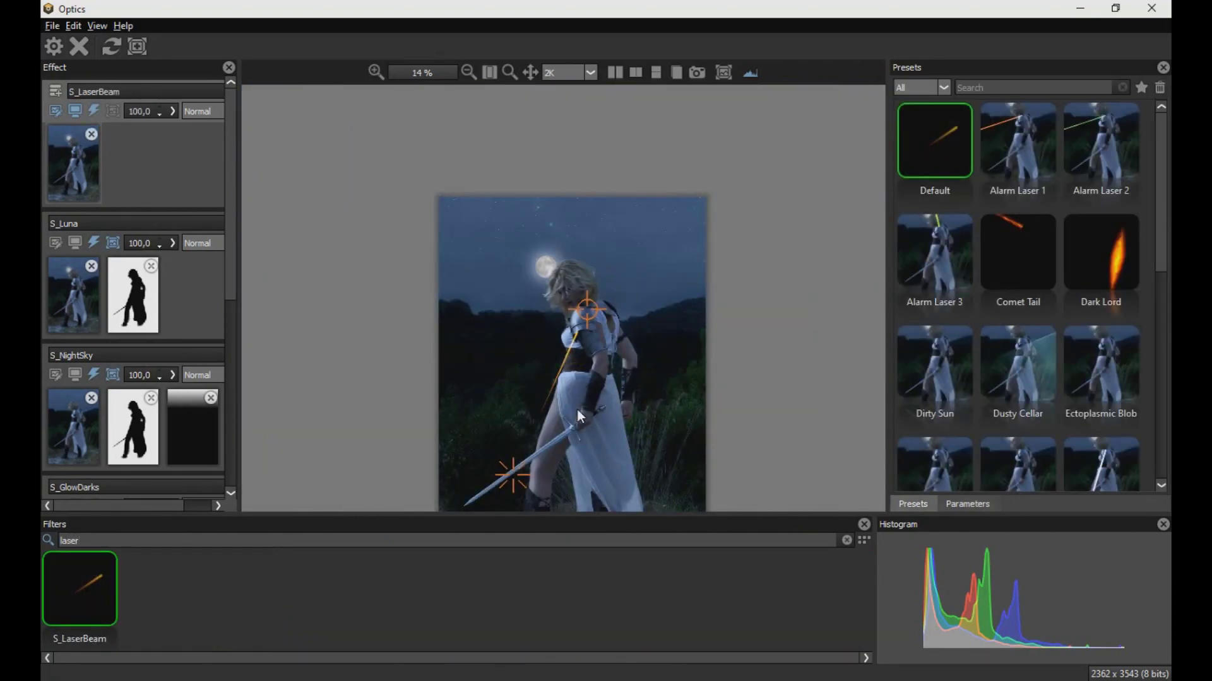
# - Align the laser beam with the sword blade from hilt to tip, setting Position 0.52, Length 1660.72 and Width 153.77
pyautogui.scroll(4, 577, 410)
pyautogui.click(972, 504)
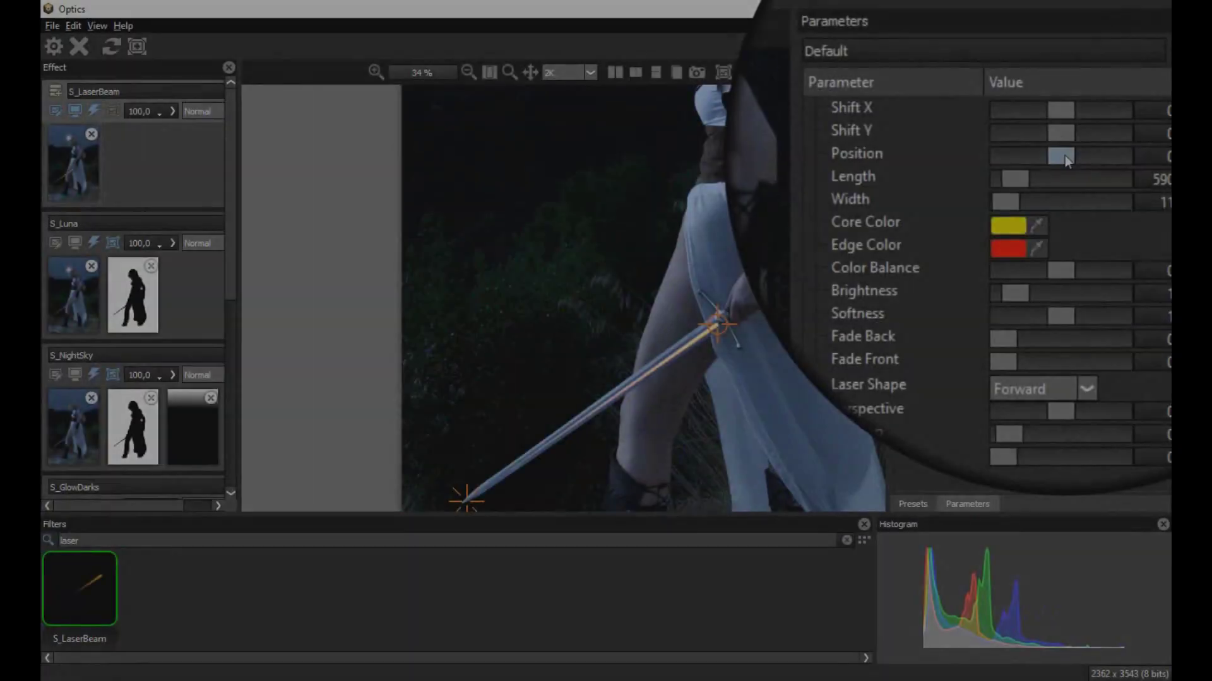
pyautogui.moveTo(1065, 156); pyautogui.dragTo(1044, 182)
# - Change both the Core Color and the Edge Color of the laser beam to bright blue
pyautogui.click(1027, 201)
pyautogui.moveTo(676, 166); pyautogui.dragTo(835, 131)
pyautogui.click(670, 214)
pyautogui.click(834, 174)
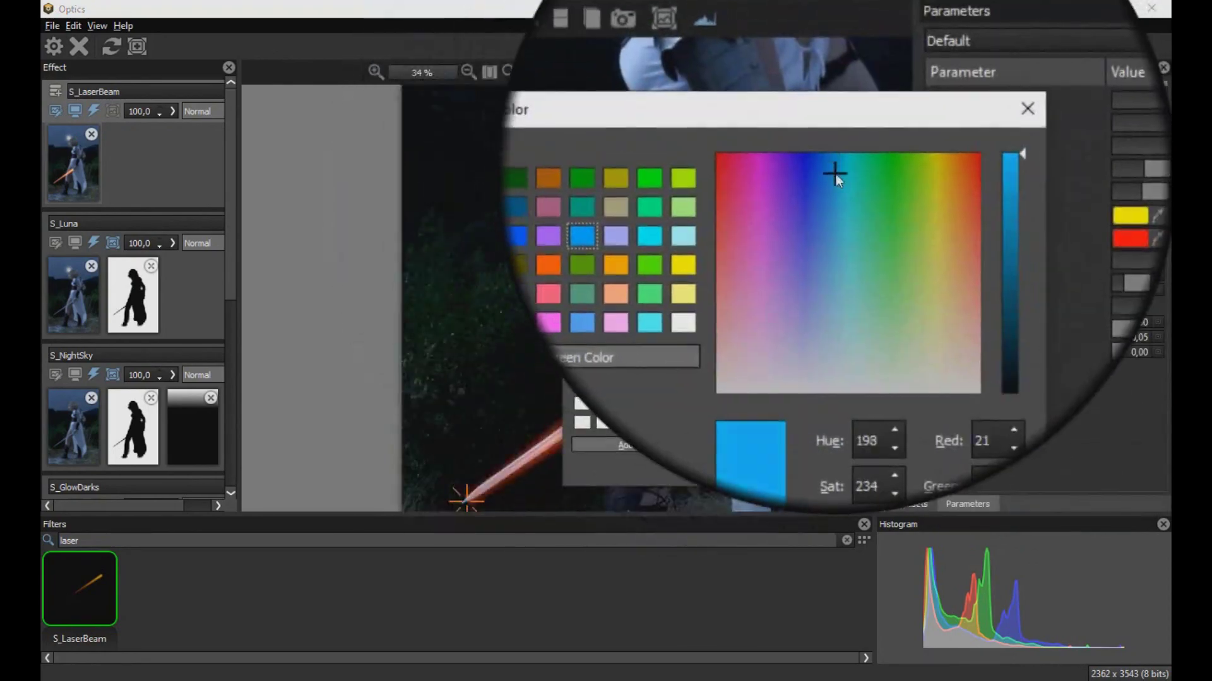
pyautogui.click(884, 470)
pyautogui.click(1029, 216)
pyautogui.click(679, 239)
pyautogui.click(735, 504)
# - Set the beam's Brightness to 1.46, Softness 1.71, Fade Back and Fade Front 2.00, Laser Shape Spear, Perspective -0.27 and Breakup 0.10
pyautogui.moveTo(1031, 244); pyautogui.dragTo(1092, 283)
pyautogui.click(1071, 319)
pyautogui.click(1039, 328)
pyautogui.moveTo(1061, 323); pyautogui.dragTo(1026, 339)
# - Set the laser beam's Atmosphere Amp to 0.44, Atmosphere Freq to 6.32 and Smooth to 59.05
pyautogui.click(907, 368)
pyautogui.click(1034, 403)
pyautogui.moveTo(1036, 399); pyautogui.dragTo(1044, 400)
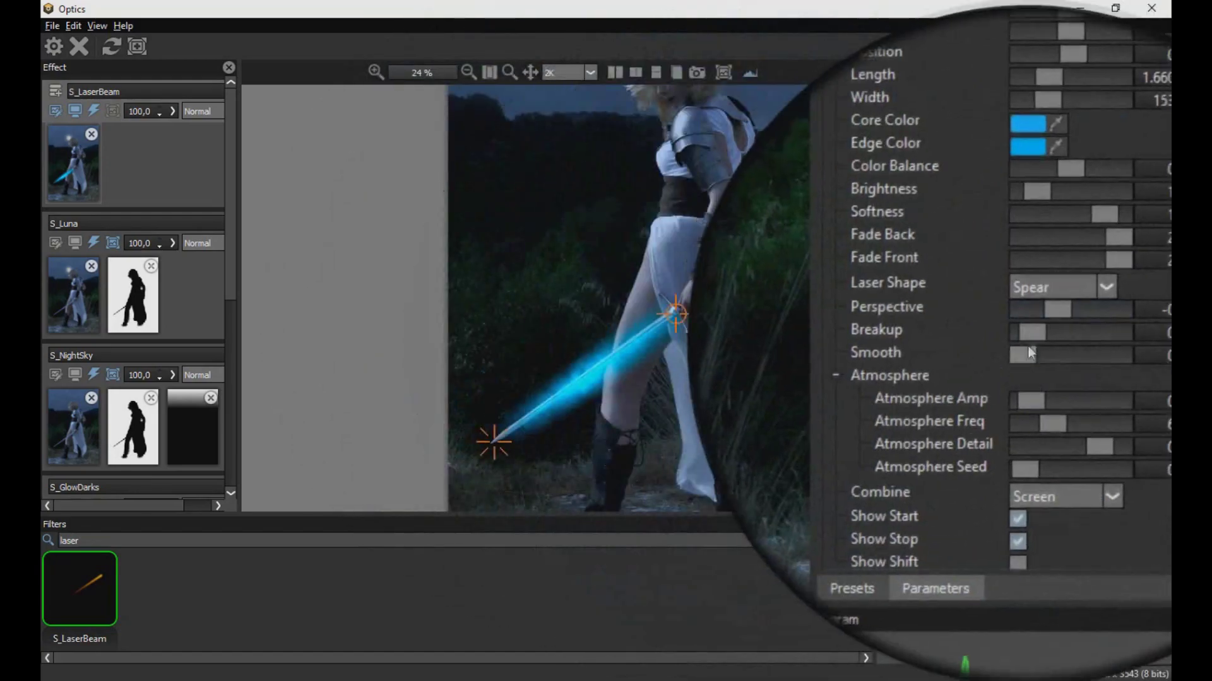
pyautogui.moveTo(1027, 347); pyautogui.dragTo(1038, 350)
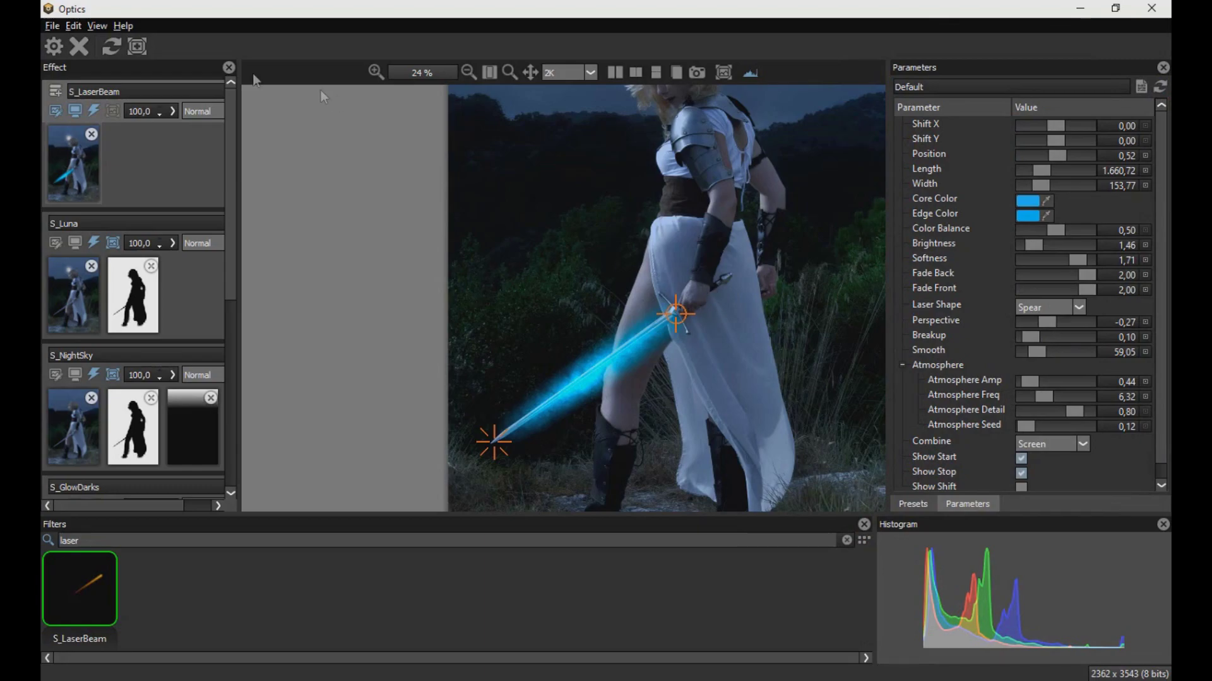
# - Add a mask to the S_LaserBeam layer and outline two separate stretches of the sword blade, near the hilt and farther down
pyautogui.click(138, 49)
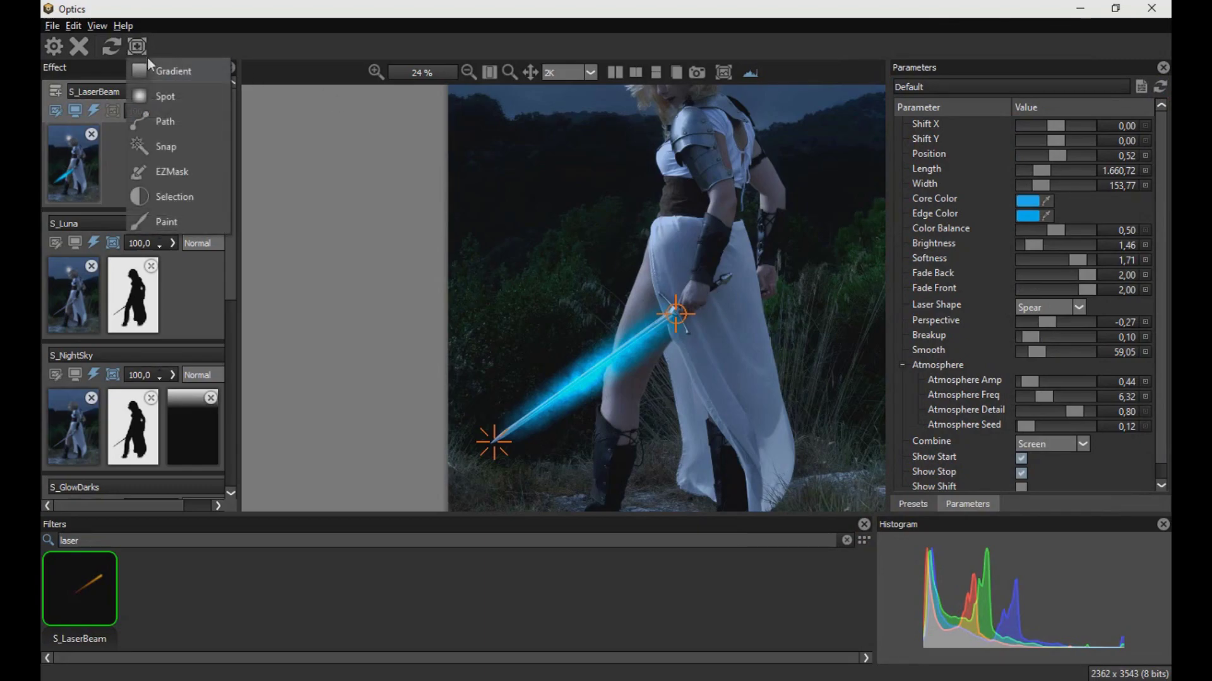
pyautogui.click(199, 152)
pyautogui.scroll(4, 622, 371)
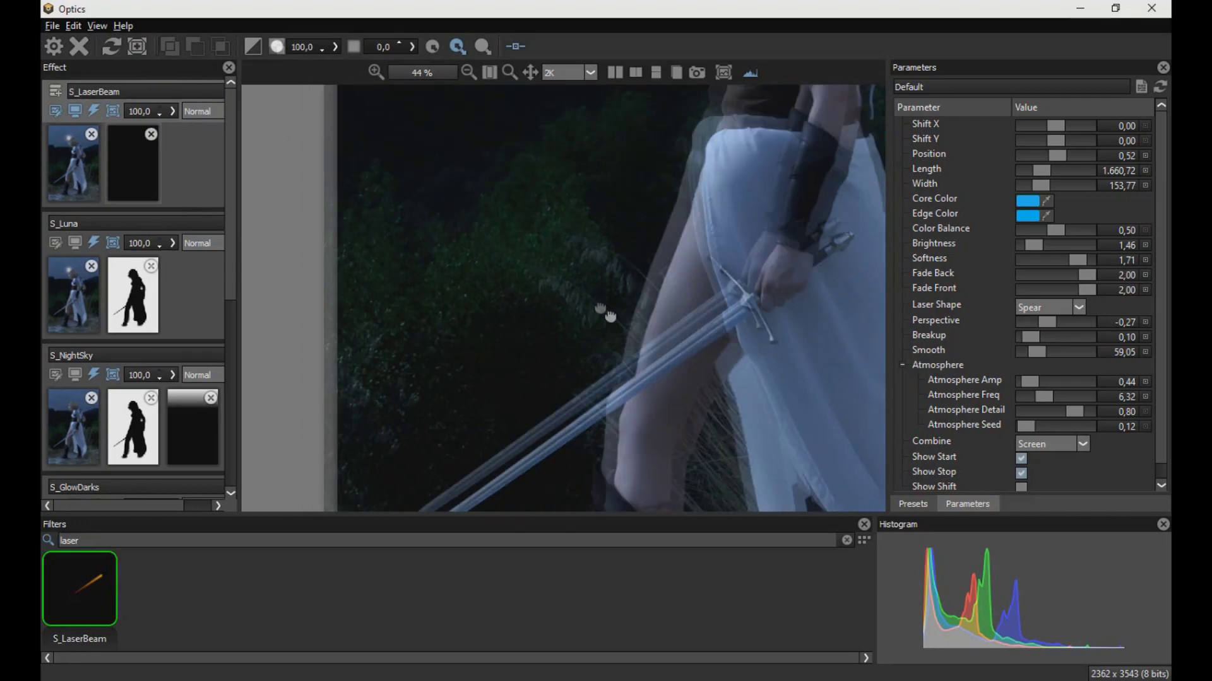
pyautogui.scroll(2, 576, 316)
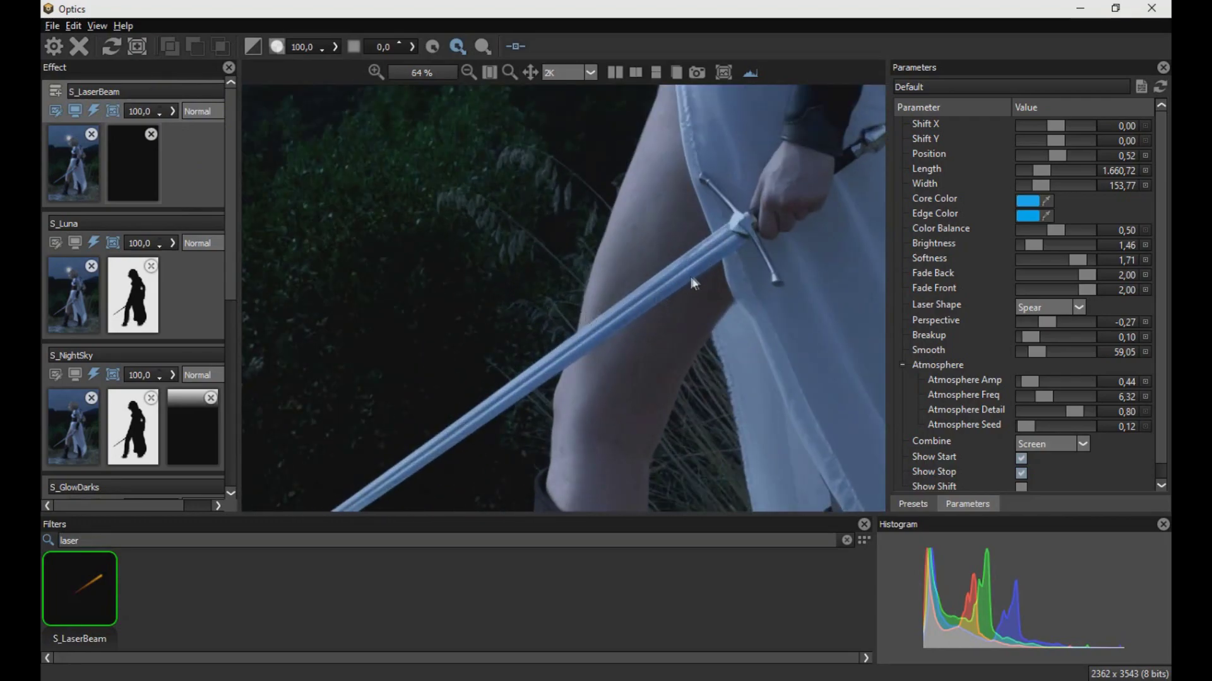
pyautogui.click(604, 315)
pyautogui.click(612, 311)
pyautogui.click(672, 289)
pyautogui.click(711, 243)
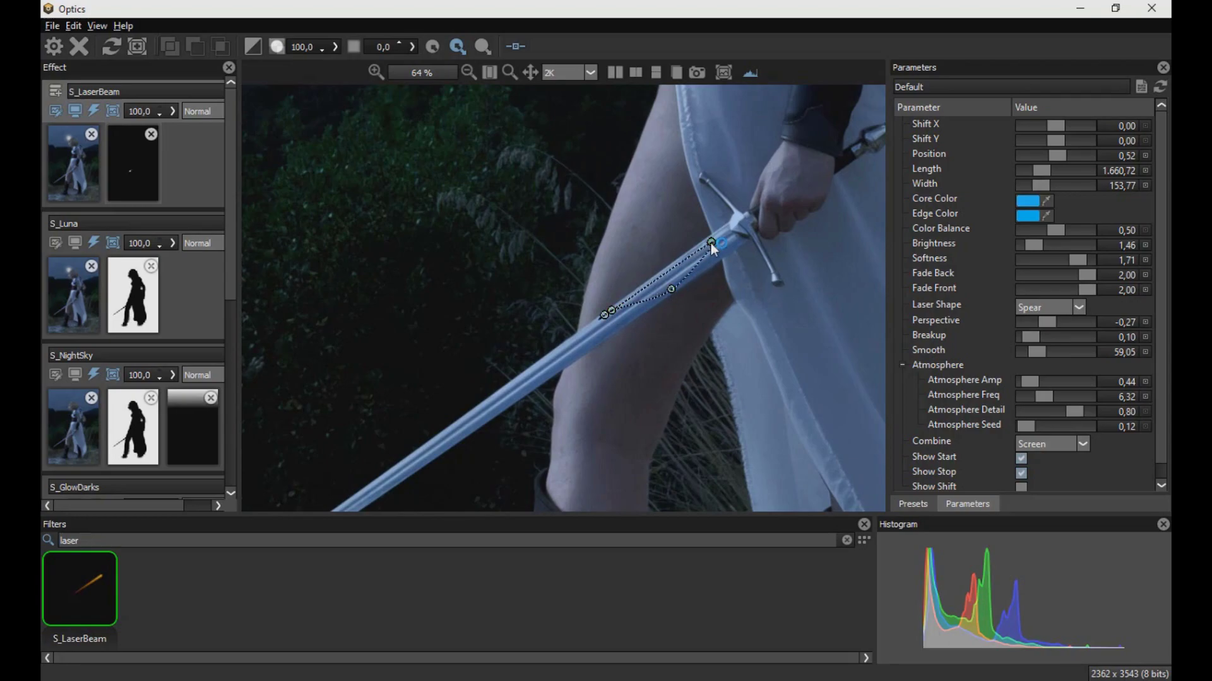
pyautogui.click(402, 472)
pyautogui.click(506, 404)
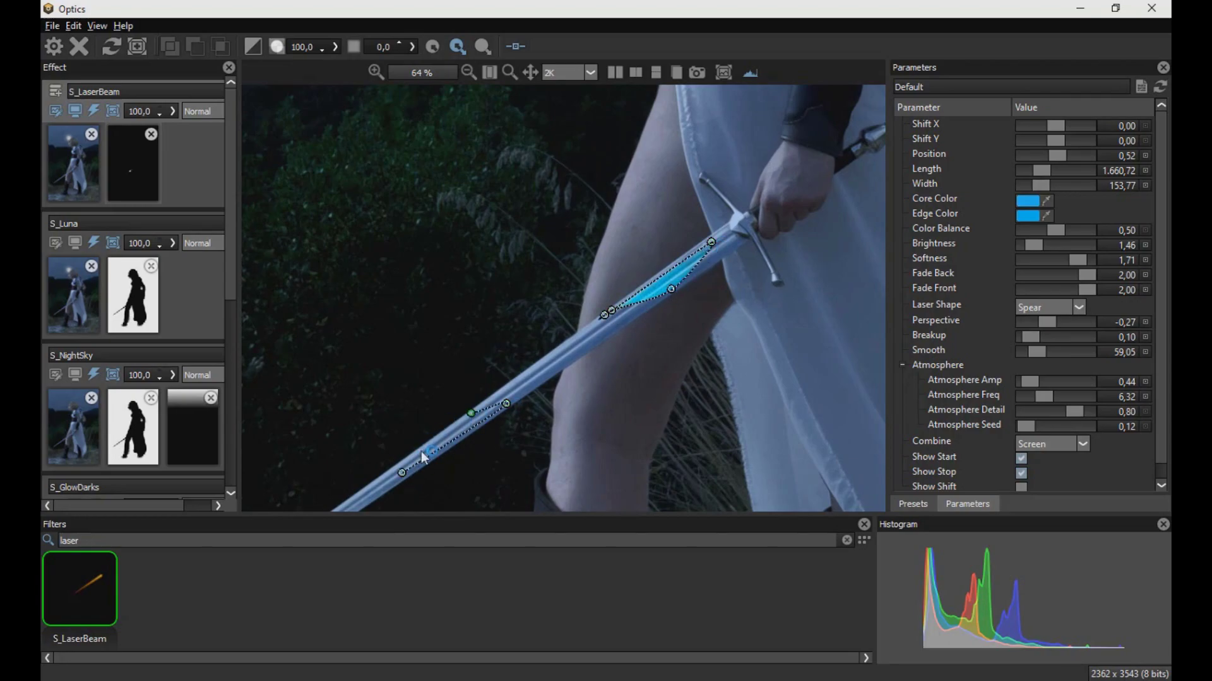
pyautogui.click(401, 474)
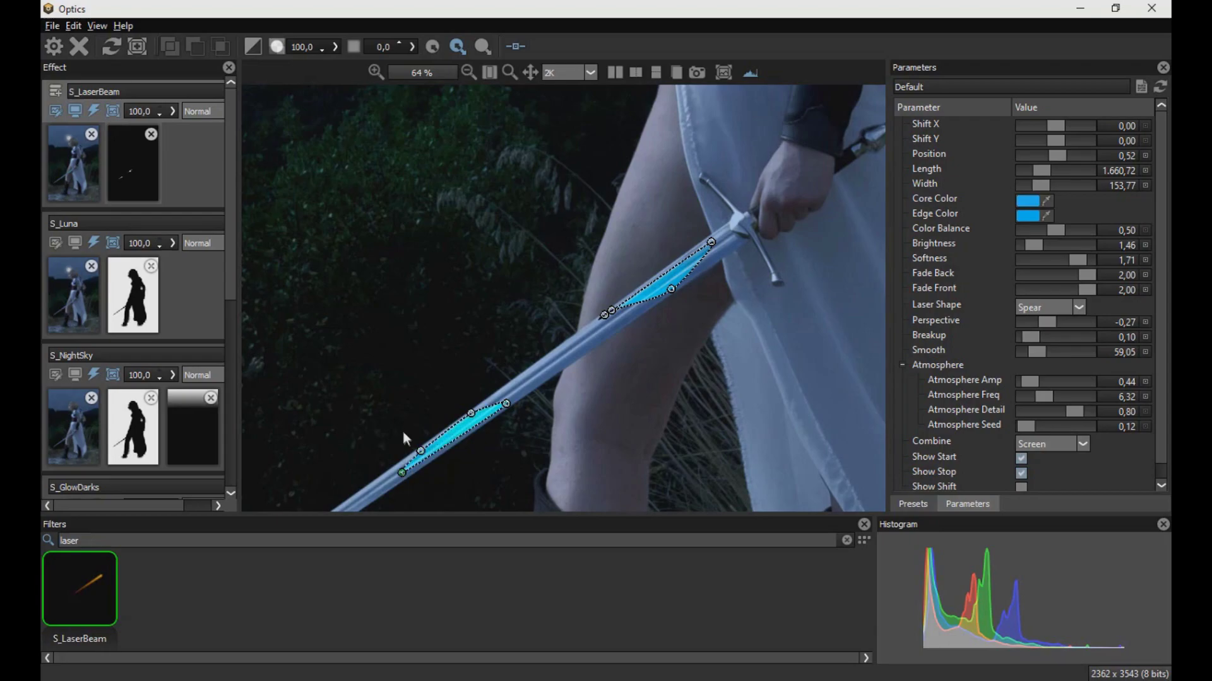
# - Blur the edges of the S_LaserBeam mask to 56.2 and invert the mask
pyautogui.click(412, 47)
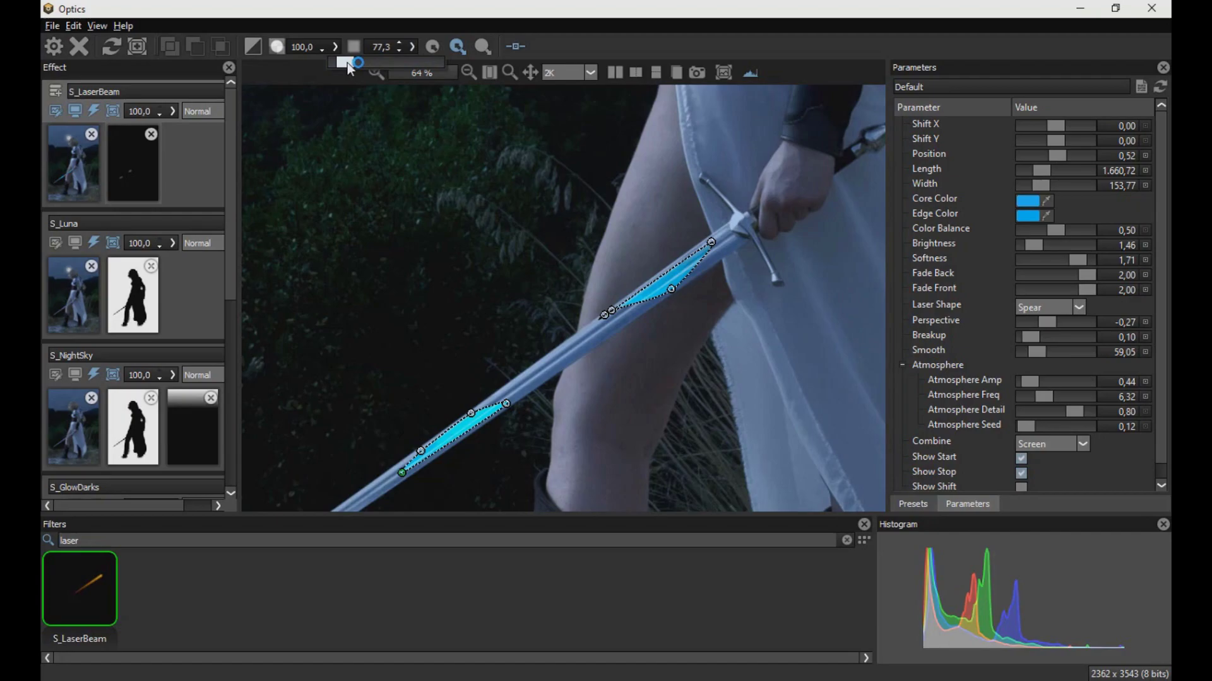
pyautogui.moveTo(345, 63); pyautogui.dragTo(343, 62)
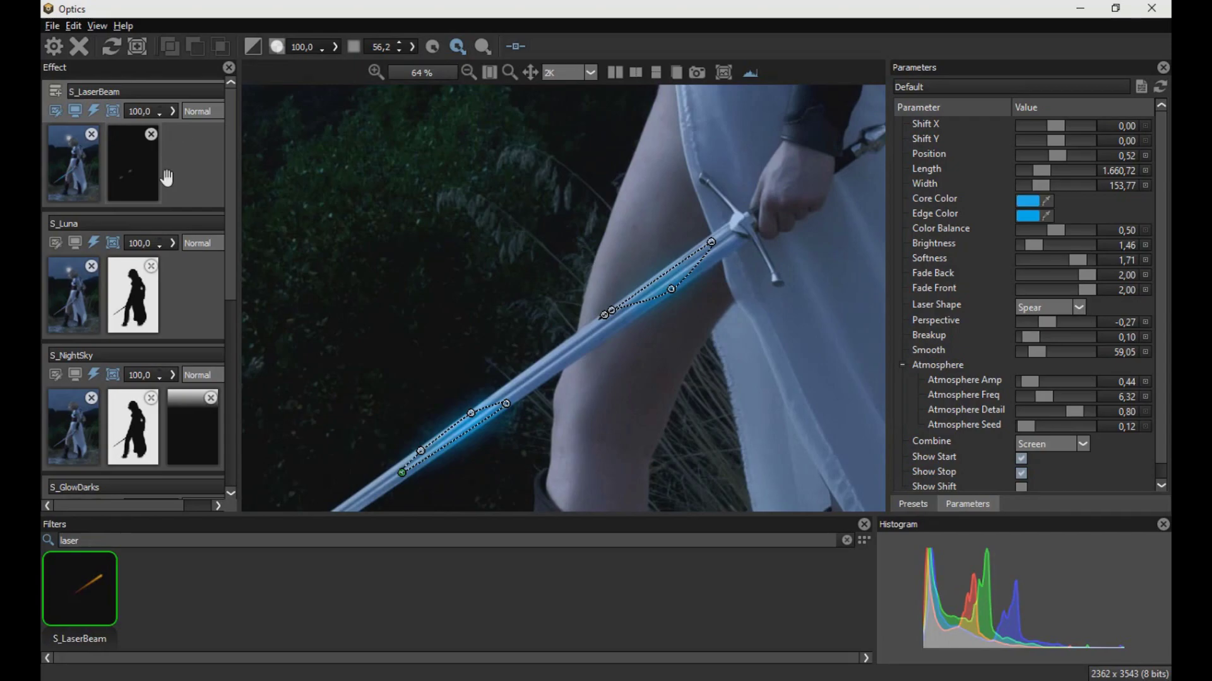
pyautogui.click(260, 53)
pyautogui.scroll(-3, 543, 260)
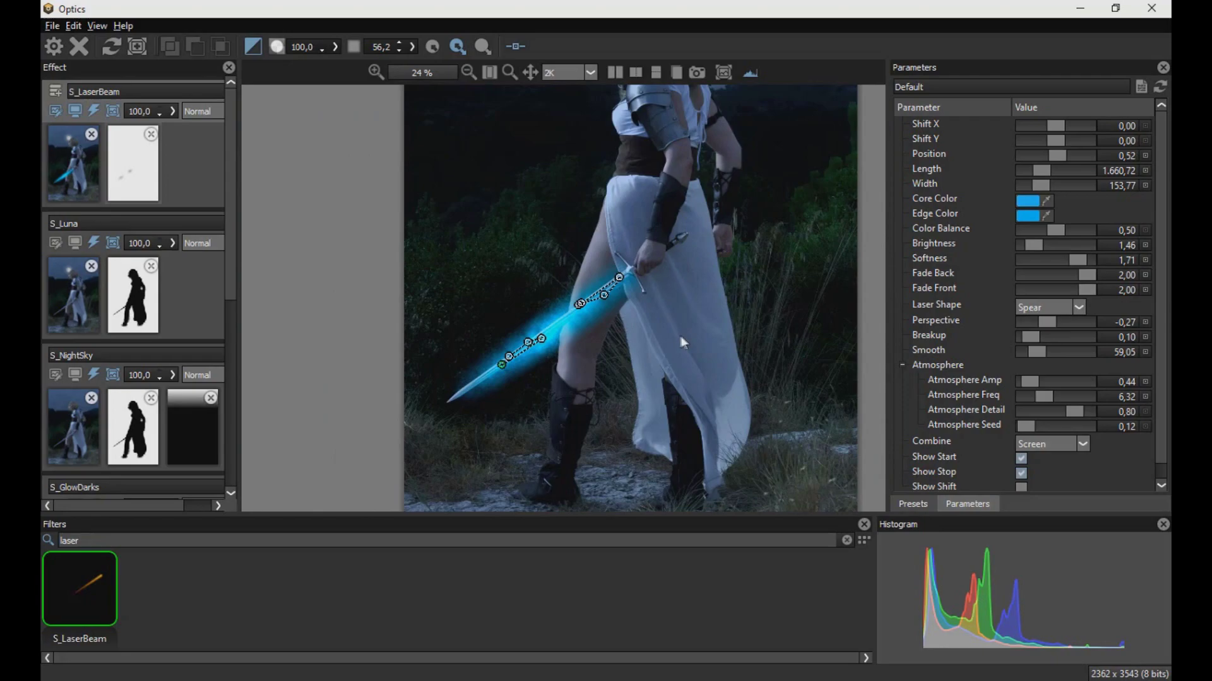
# - Set the beam's Length to 2066.75, shift Core Color and Edge Color to deeper blues, and set Perspective -0.45 and Breakup 0.60
pyautogui.moveTo(1044, 170); pyautogui.dragTo(1048, 170)
pyautogui.click(1028, 216)
pyautogui.click(657, 227)
pyautogui.click(755, 505)
pyautogui.click(1020, 202)
pyautogui.click(667, 223)
pyautogui.click(755, 505)
pyautogui.moveTo(1047, 321)
pyautogui.mouseDown()
pyautogui.moveTo(1033, 322)
pyautogui.moveTo(1044, 341)
pyautogui.moveTo(1062, 337)
pyautogui.moveTo(1041, 322)
pyautogui.mouseUp()
pyautogui.scroll(-2, 721, 243)
pyautogui.scroll(2, 720, 244)
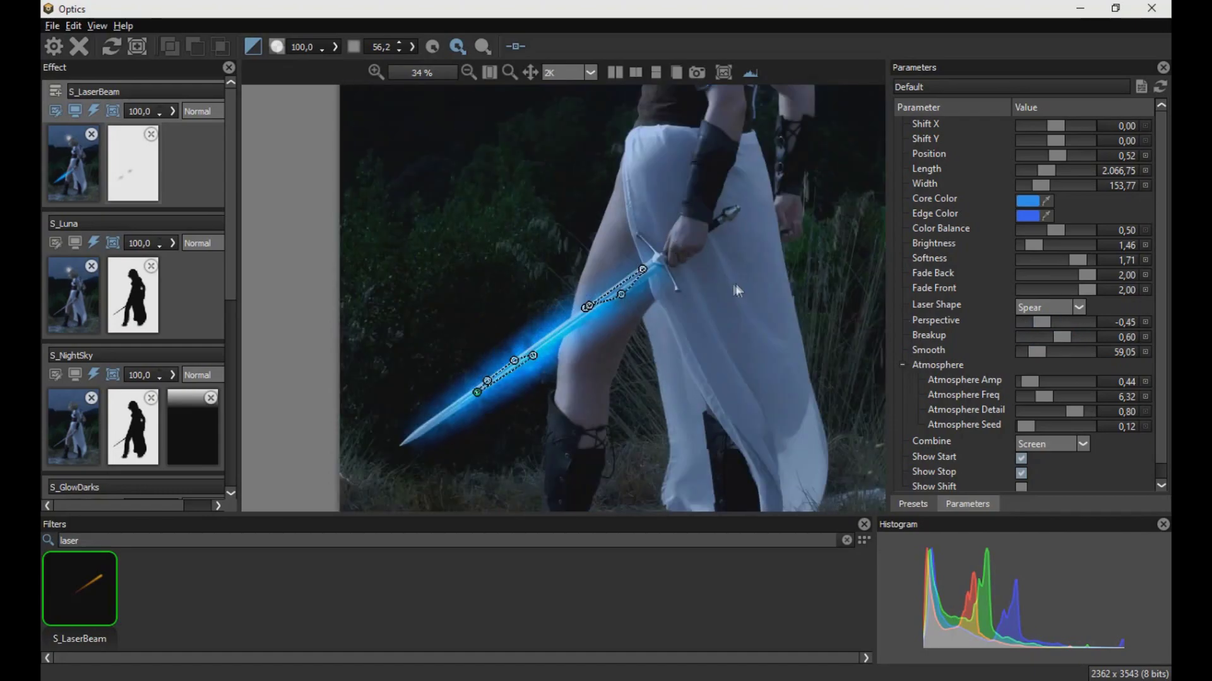
# - Add a new layer above S_LaserBeam and apply the S_Zap filter found by searching for "zap"
pyautogui.click(55, 94)
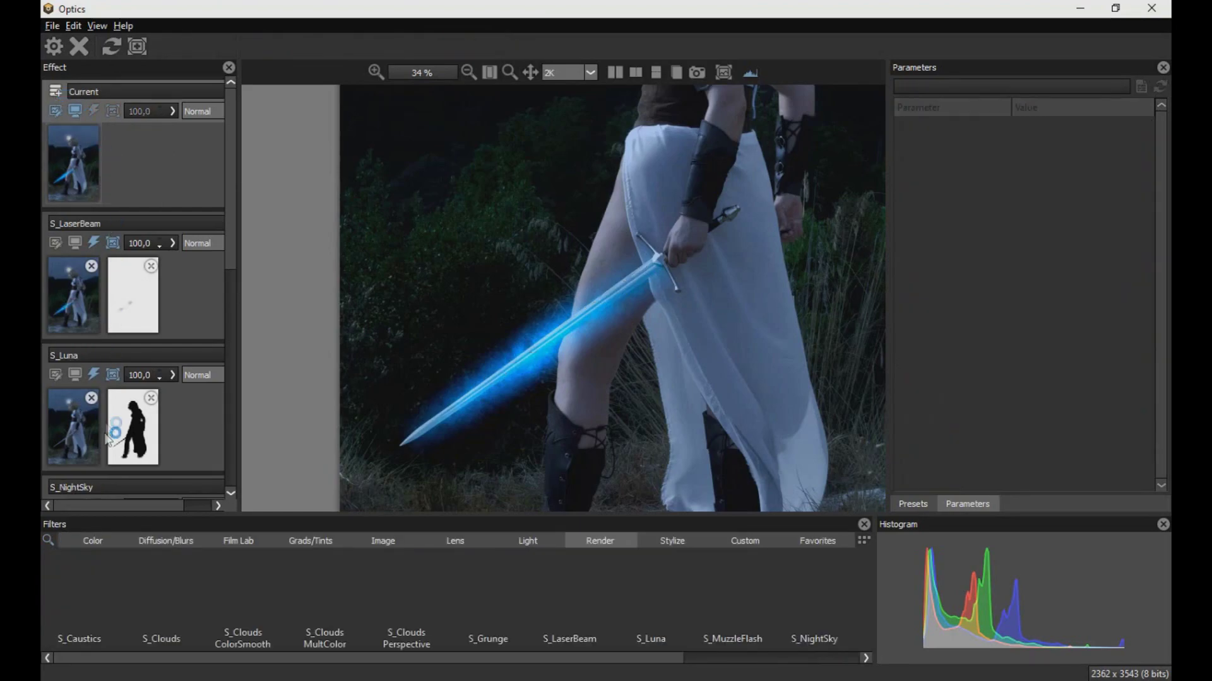
pyautogui.click(48, 539)
pyautogui.write('zap')
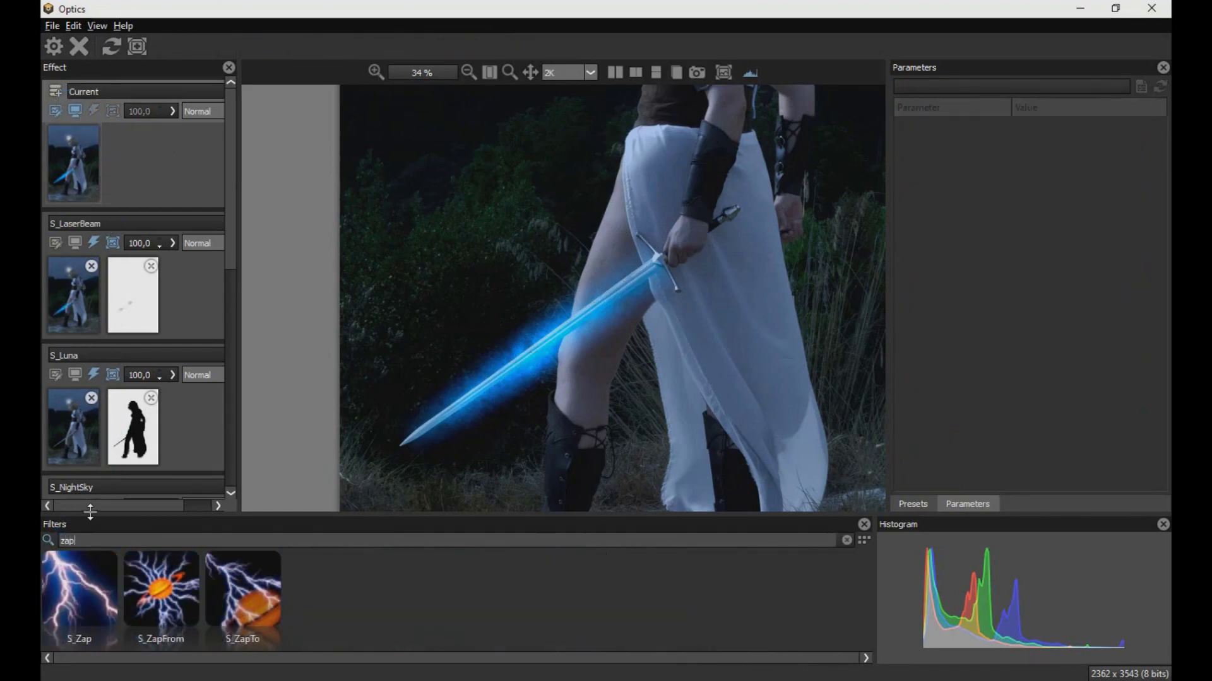
pyautogui.click(76, 578)
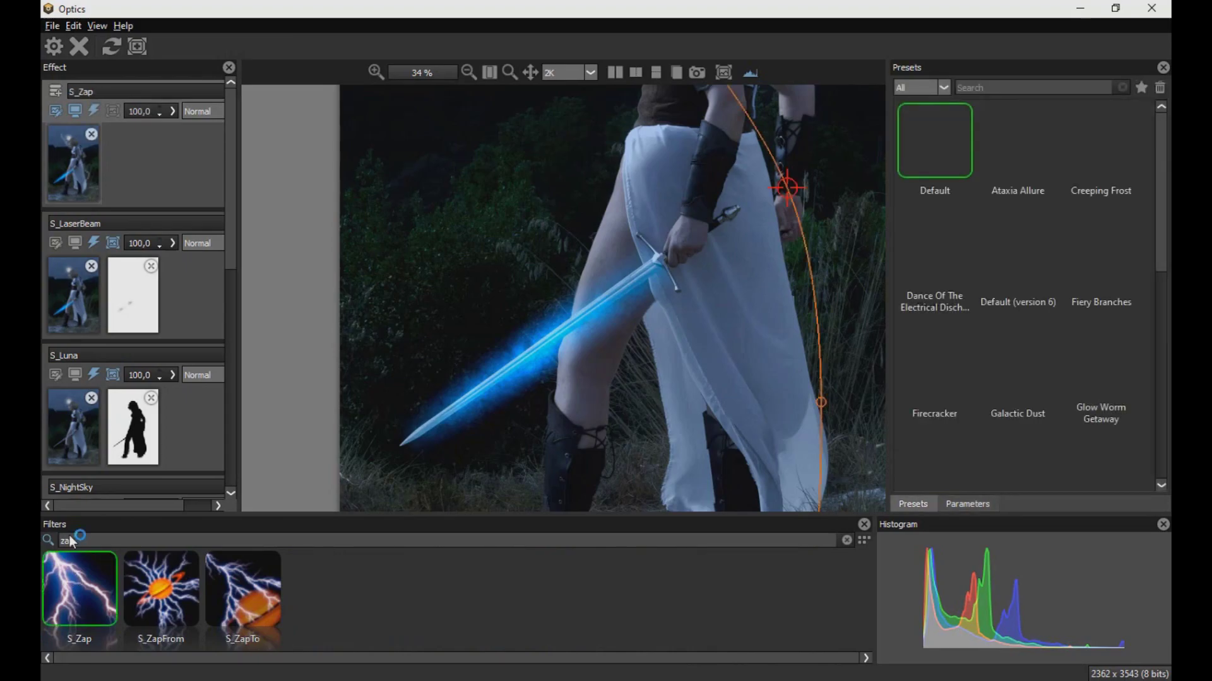
# - Position the lightning bolt's start, end and existing control points along the sword between the hilt and the tip
pyautogui.scroll(-3, 653, 304)
pyautogui.moveTo(656, 251); pyautogui.dragTo(555, 318)
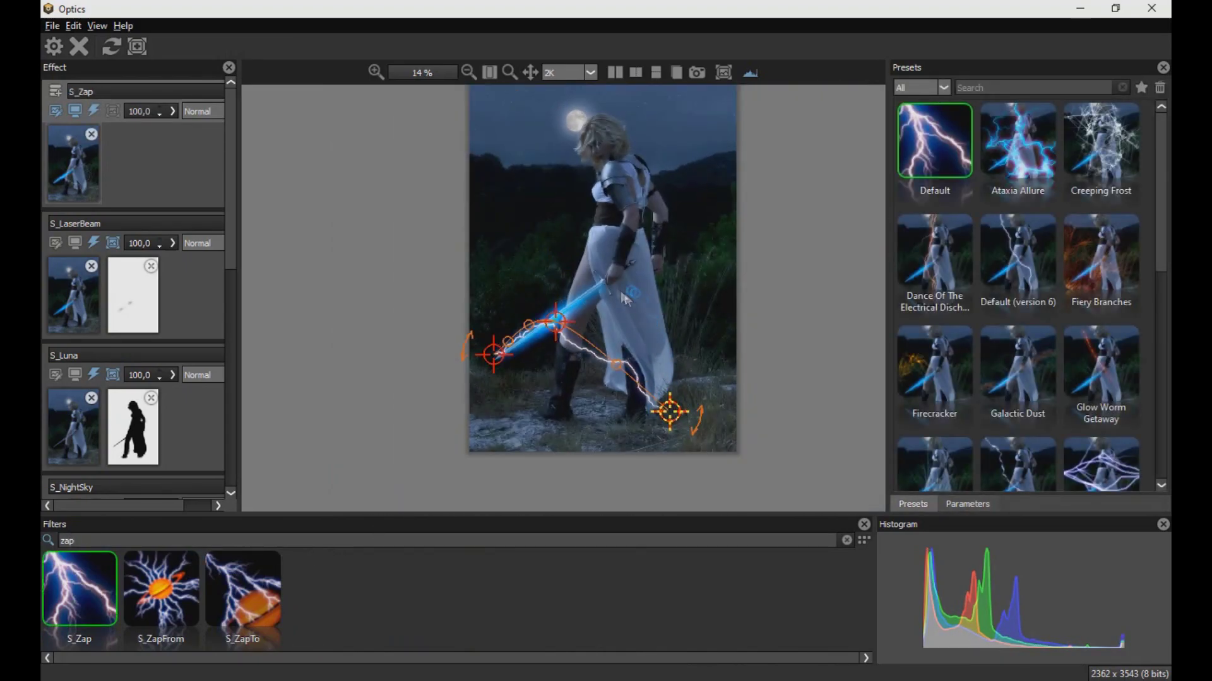
pyautogui.moveTo(670, 411); pyautogui.dragTo(600, 284)
pyautogui.scroll(4, 600, 283)
pyautogui.moveTo(708, 244); pyautogui.dragTo(703, 231)
pyautogui.moveTo(537, 296); pyautogui.dragTo(636, 214)
pyautogui.moveTo(392, 428); pyautogui.dragTo(397, 429)
pyautogui.moveTo(628, 287); pyautogui.dragTo(622, 282)
# - Enable Points 1, 2 and 4 of the lightning bolt and place them along the sword blade
pyautogui.click(966, 504)
pyautogui.click(1021, 158)
pyautogui.scroll(-3, 687, 396)
pyautogui.moveTo(533, 281); pyautogui.dragTo(578, 406)
pyautogui.click(1021, 173)
pyautogui.moveTo(736, 169); pyautogui.dragTo(565, 421)
pyautogui.click(1021, 202)
pyautogui.moveTo(815, 431); pyautogui.dragTo(681, 357)
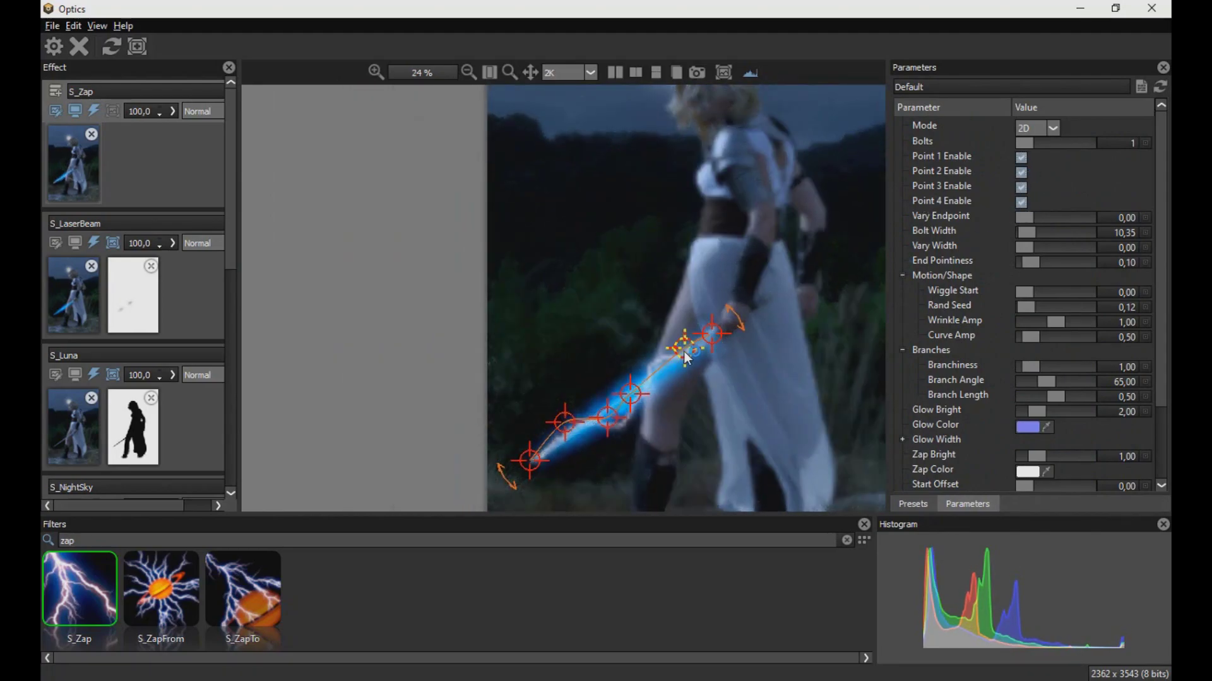
# - Set the bolt's Bolt Width to 21.62, Branchiness 3.50, Branch Length 0.21 and Glow Bright 3.63
pyautogui.scroll(1, 700, 395)
pyautogui.moveTo(1024, 233); pyautogui.dragTo(1029, 233)
pyautogui.scroll(-2, 1140, 230)
pyautogui.moveTo(1161, 331); pyautogui.dragTo(1161, 345)
pyautogui.moveTo(1029, 349); pyautogui.dragTo(1046, 349)
pyautogui.moveTo(1055, 379); pyautogui.dragTo(1037, 379)
pyautogui.moveTo(1036, 395); pyautogui.dragTo(1046, 395)
# - Set the bolt's Atmosphere Amp to 1.44 and Atmosphere Freq to 5.07, and change its Glow Color to blue
pyautogui.moveTo(1161, 341); pyautogui.dragTo(1161, 430)
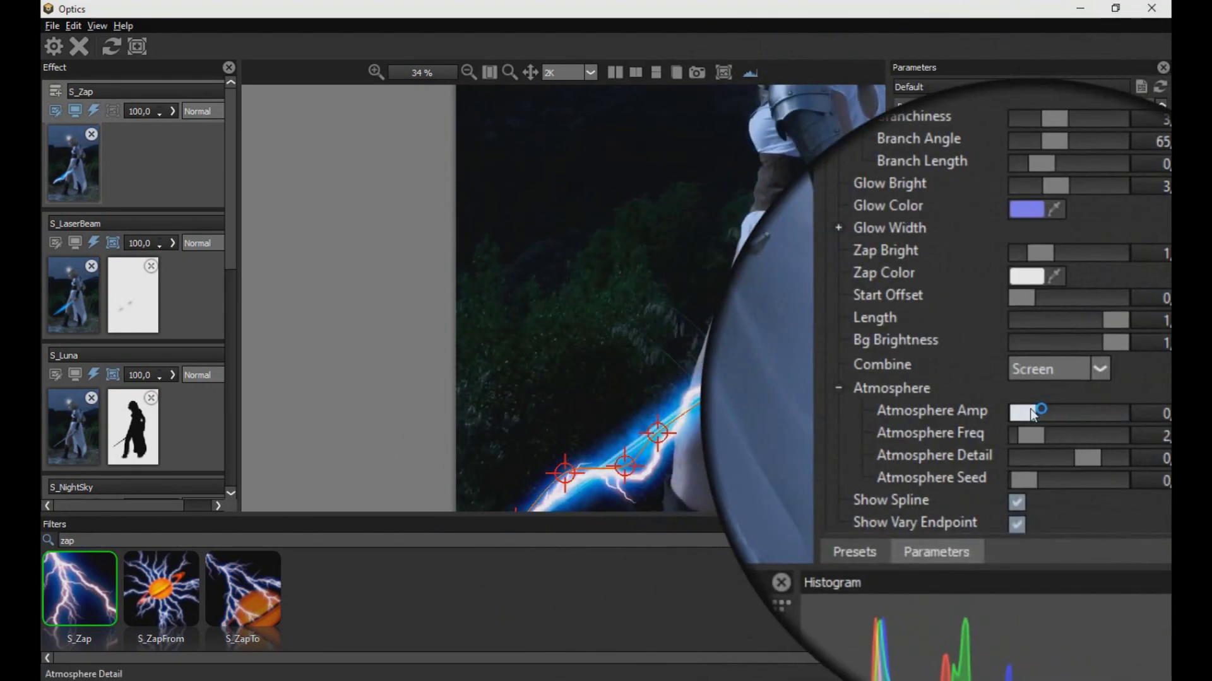
pyautogui.moveTo(1030, 411); pyautogui.dragTo(1045, 411)
pyautogui.moveTo(1032, 425); pyautogui.dragTo(1042, 426)
pyautogui.moveTo(1160, 302); pyautogui.dragTo(1161, 239)
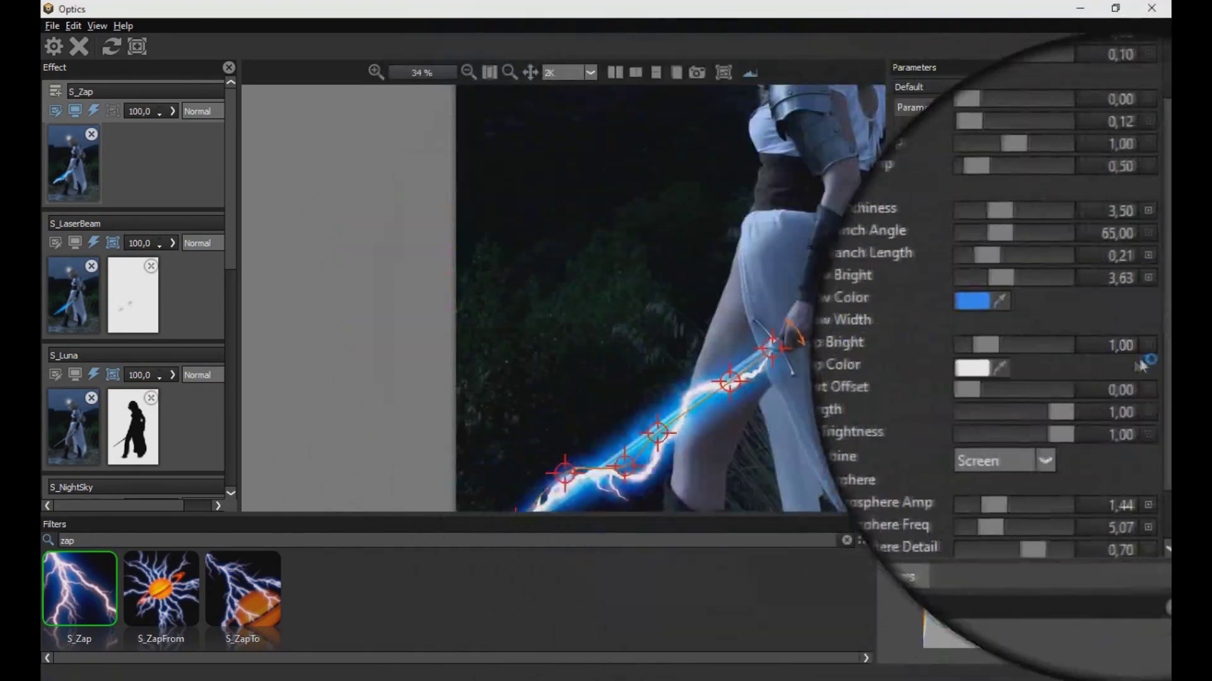
pyautogui.moveTo(1159, 353); pyautogui.dragTo(1159, 275)
# - Set the bolt's Bolt Width to 16.81, Zap Bright 0.94 and Branchiness 2.25, and make the Zap Color light blue
pyautogui.scroll(-1, 726, 404)
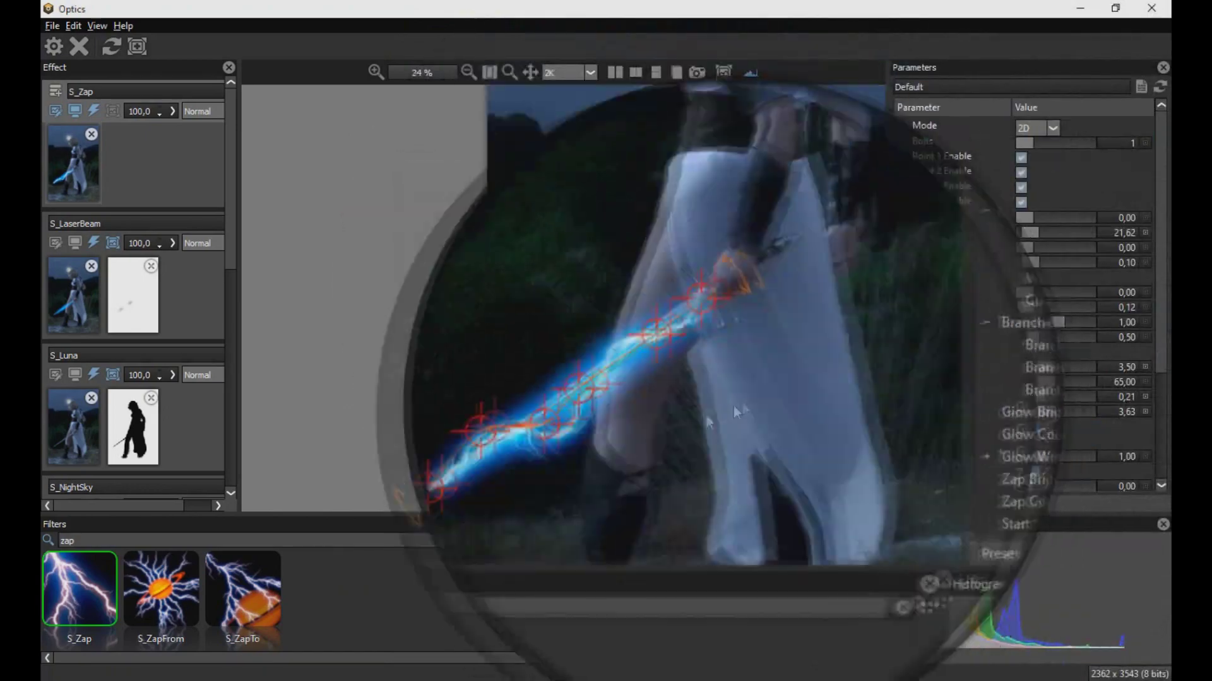
pyautogui.scroll(2, 727, 404)
pyautogui.moveTo(1157, 284); pyautogui.dragTo(1160, 402)
pyautogui.moveTo(1037, 306); pyautogui.dragTo(1035, 305)
pyautogui.moveTo(1046, 219); pyautogui.dragTo(1036, 219)
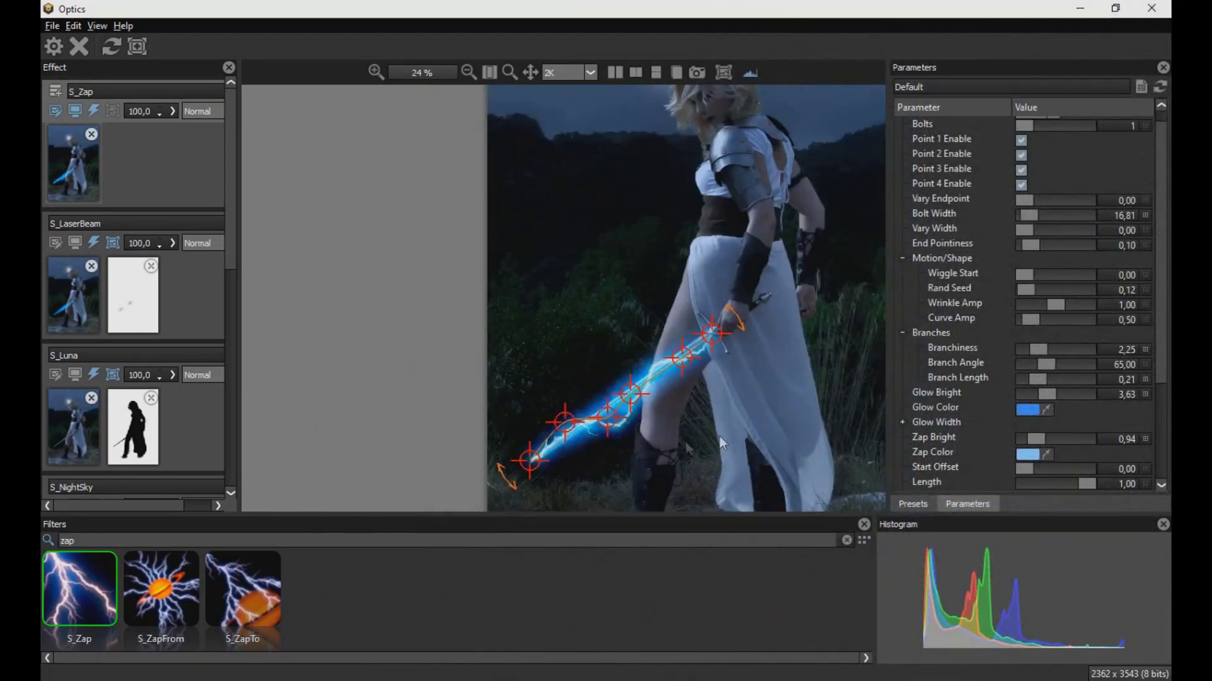
# - Add a Path mask to the S_Zap layer, outline two stretches of the sword blade, and invert the mask
pyautogui.click(170, 112)
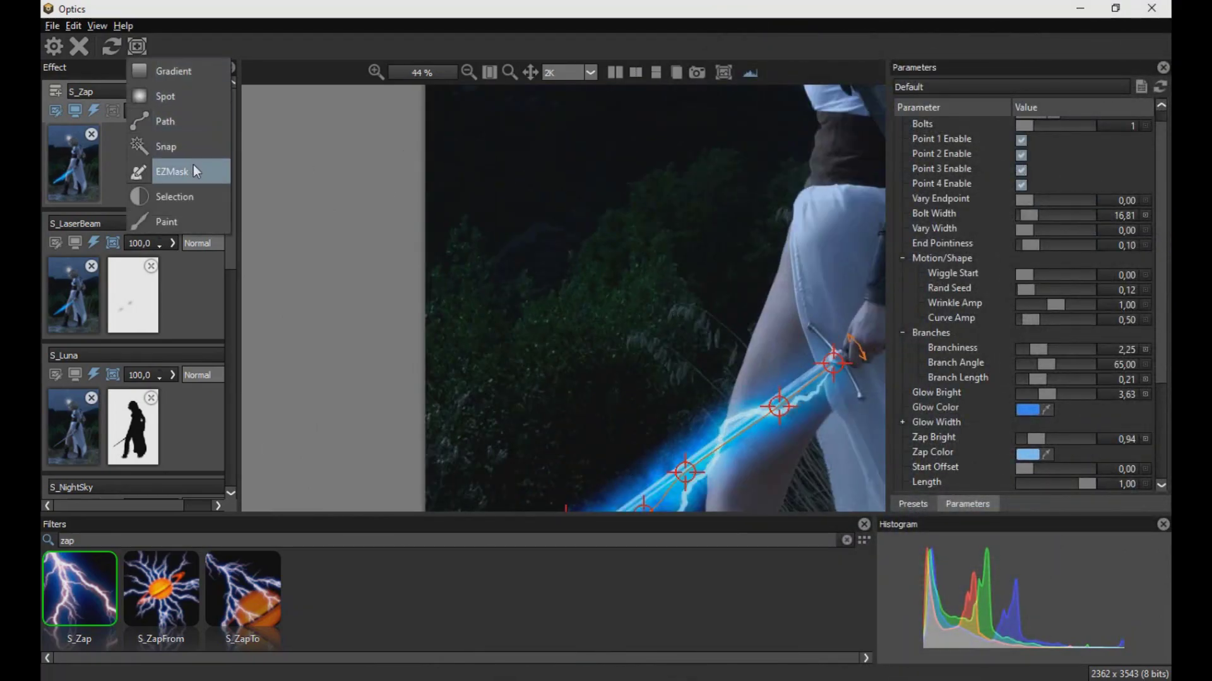
pyautogui.click(176, 127)
pyautogui.moveTo(772, 397); pyautogui.dragTo(599, 191)
pyautogui.scroll(1, 407, 404)
pyautogui.click(447, 350)
pyautogui.click(528, 288)
pyautogui.click(552, 292)
pyautogui.click(537, 305)
pyautogui.click(414, 391)
pyautogui.click(641, 205)
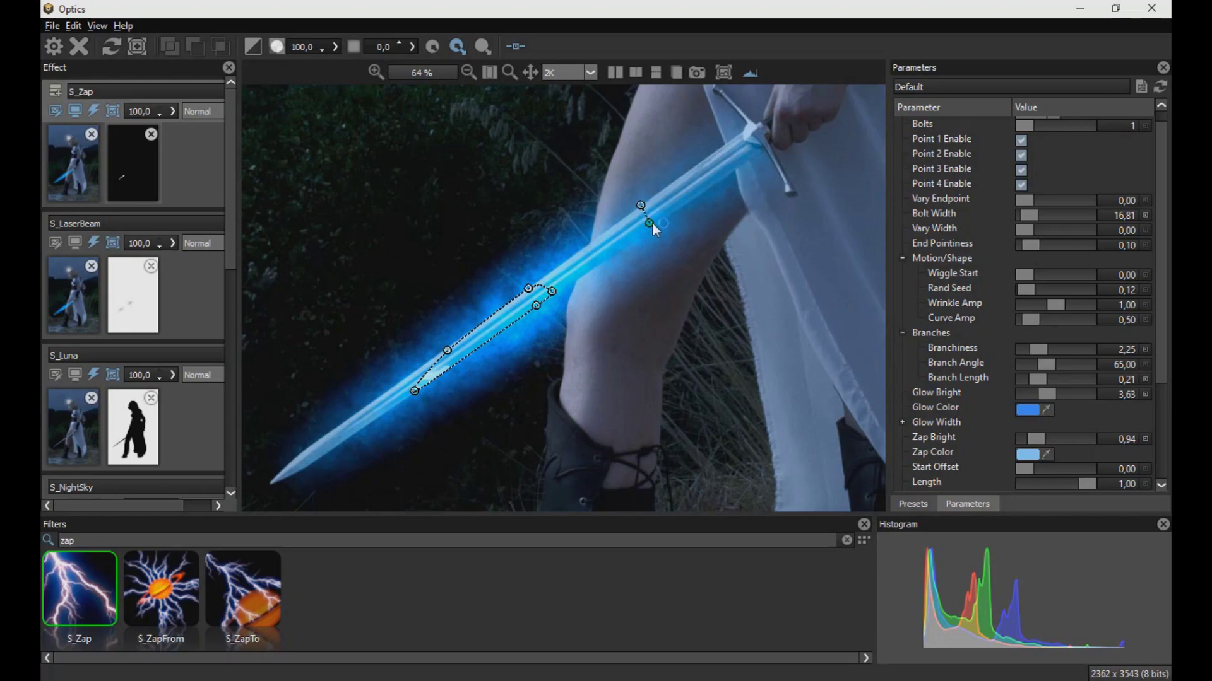
pyautogui.click(719, 150)
pyautogui.click(640, 205)
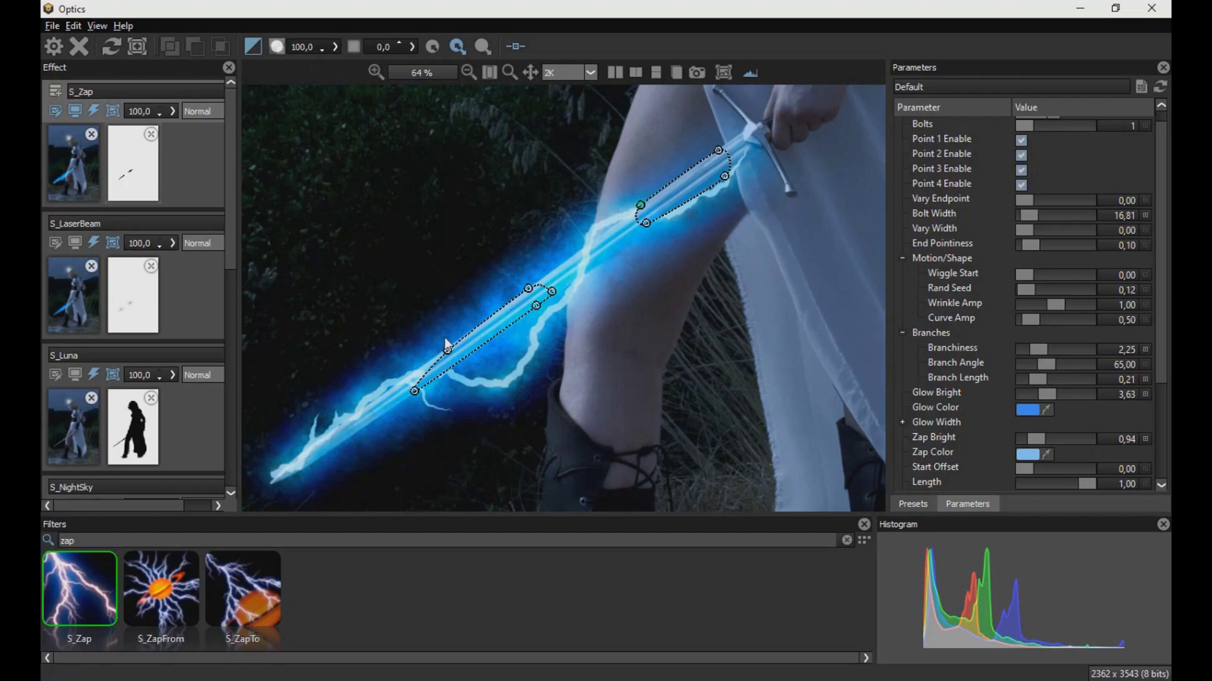
# - Refine the S_Zap mask outline along the blade and set the mask's blur to 7
pyautogui.scroll(2, 682, 208)
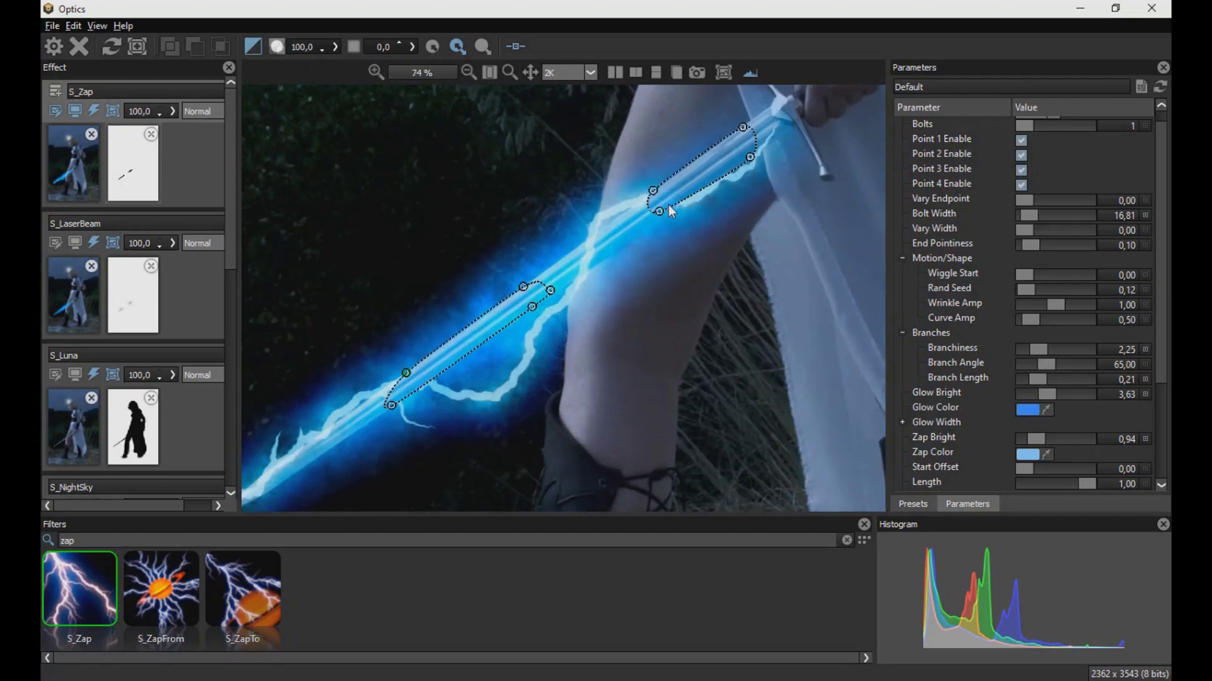
pyautogui.moveTo(685, 188); pyautogui.dragTo(685, 191)
pyautogui.click(412, 47)
pyautogui.moveTo(340, 63); pyautogui.dragTo(343, 64)
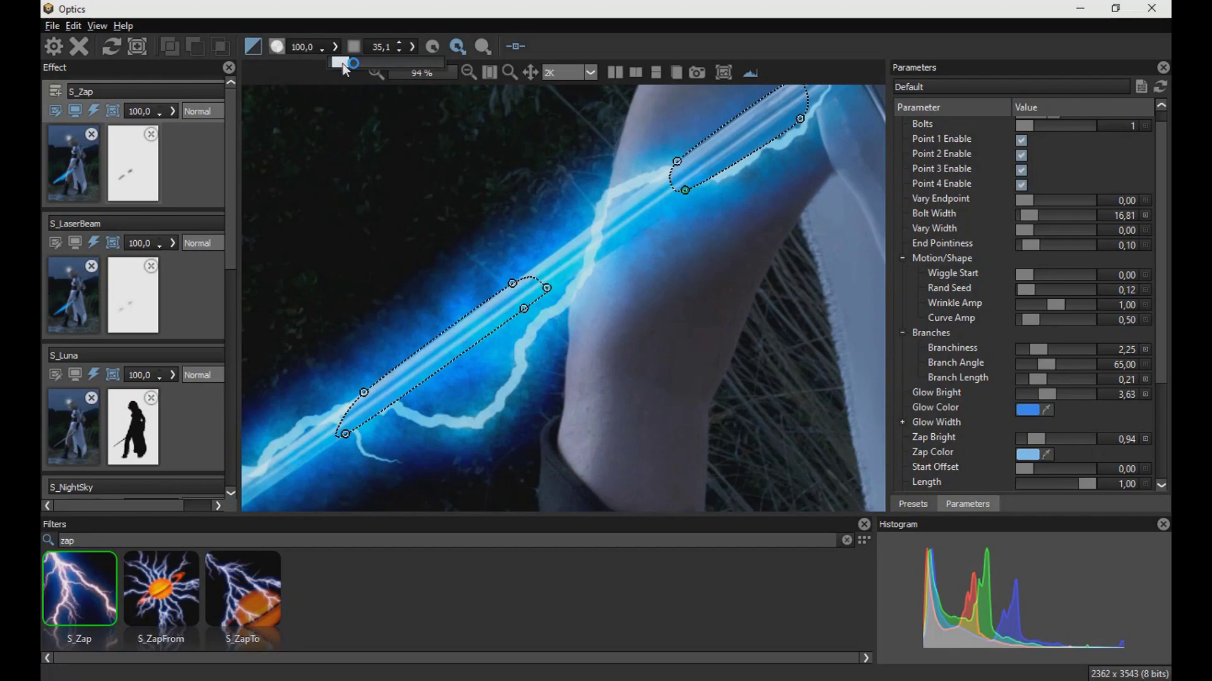
pyautogui.click(358, 388)
pyautogui.click(412, 47)
pyautogui.moveTo(345, 71); pyautogui.dragTo(330, 71)
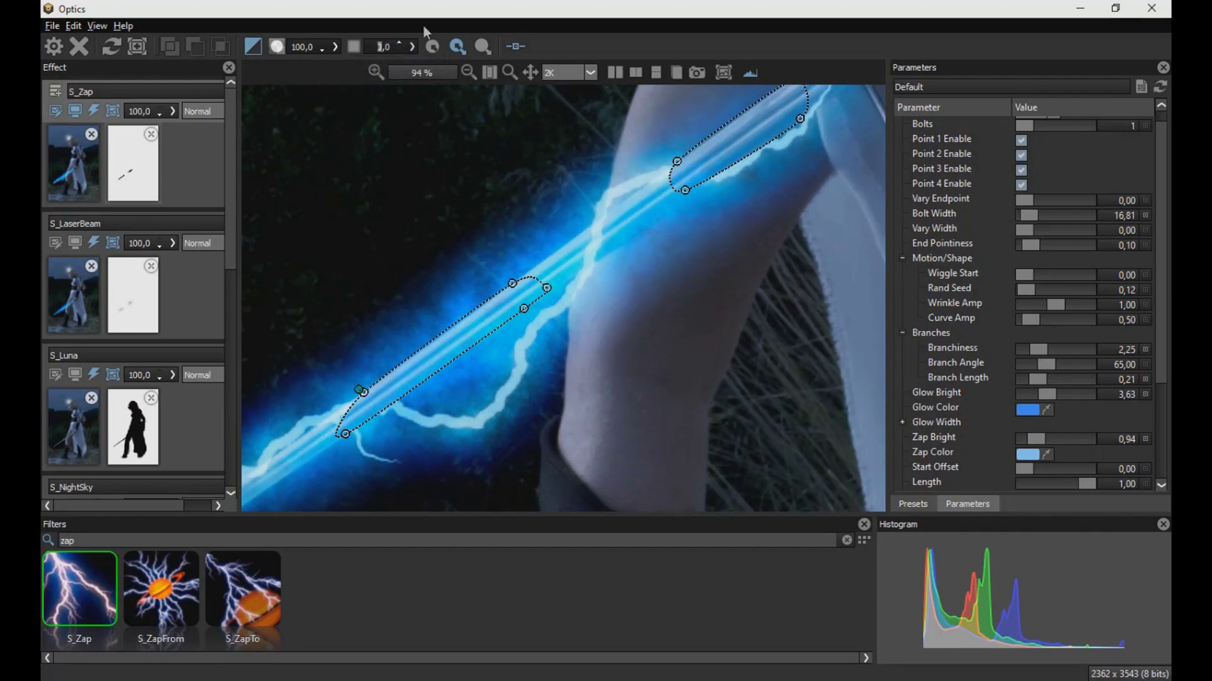
pyautogui.write('7')
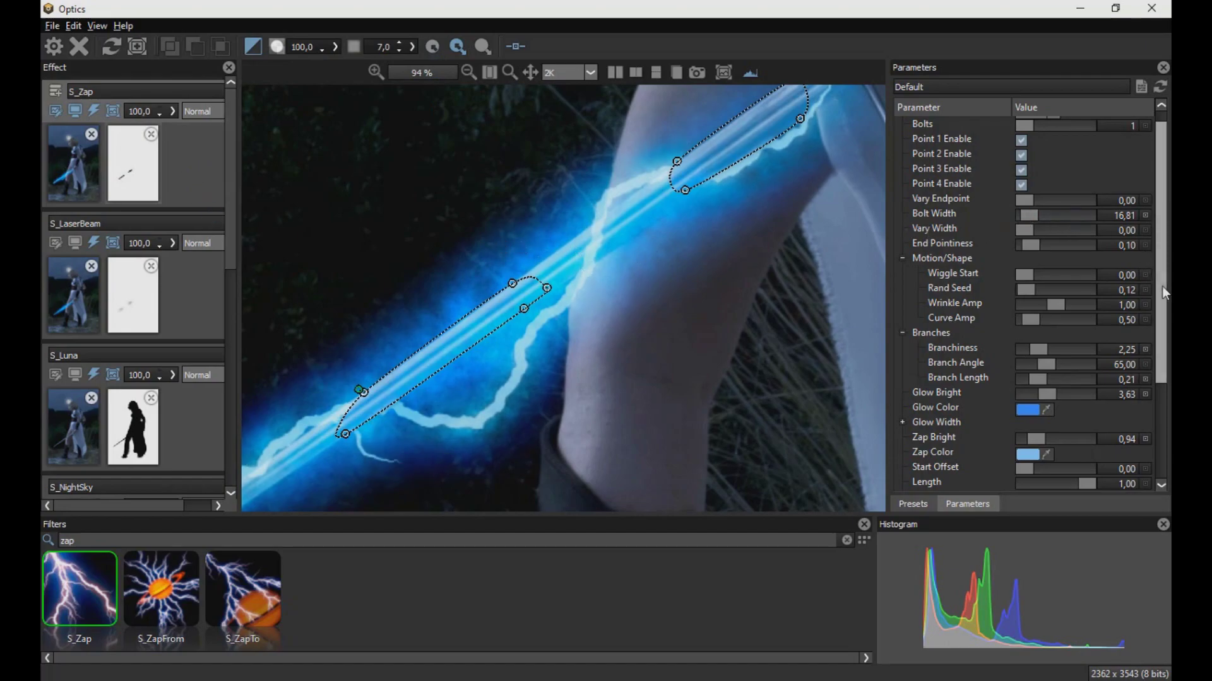
# - Set the bolt's Bolt Width to 17.72, Glow Bright to 4.50 and Zap Color to light blue #abdfff
pyautogui.moveTo(1161, 286); pyautogui.dragTo(1162, 274)
pyautogui.moveTo(1029, 230); pyautogui.dragTo(1032, 231)
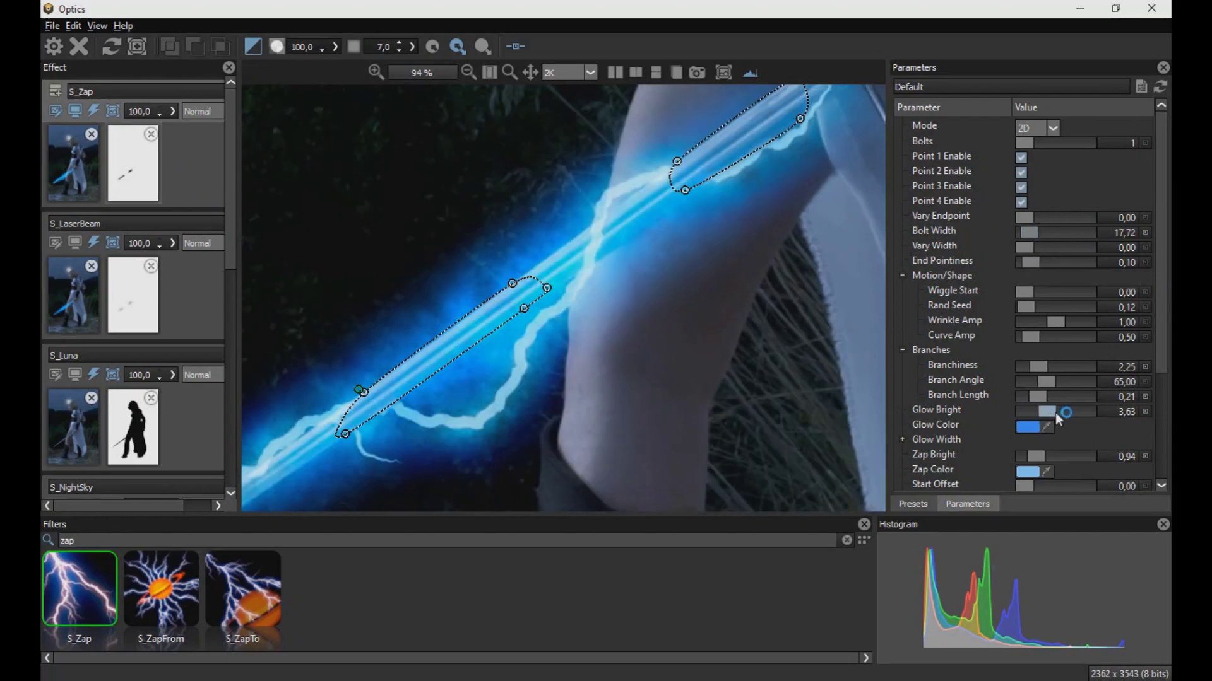
pyautogui.moveTo(1059, 418); pyautogui.dragTo(1065, 415)
pyautogui.click(1027, 427)
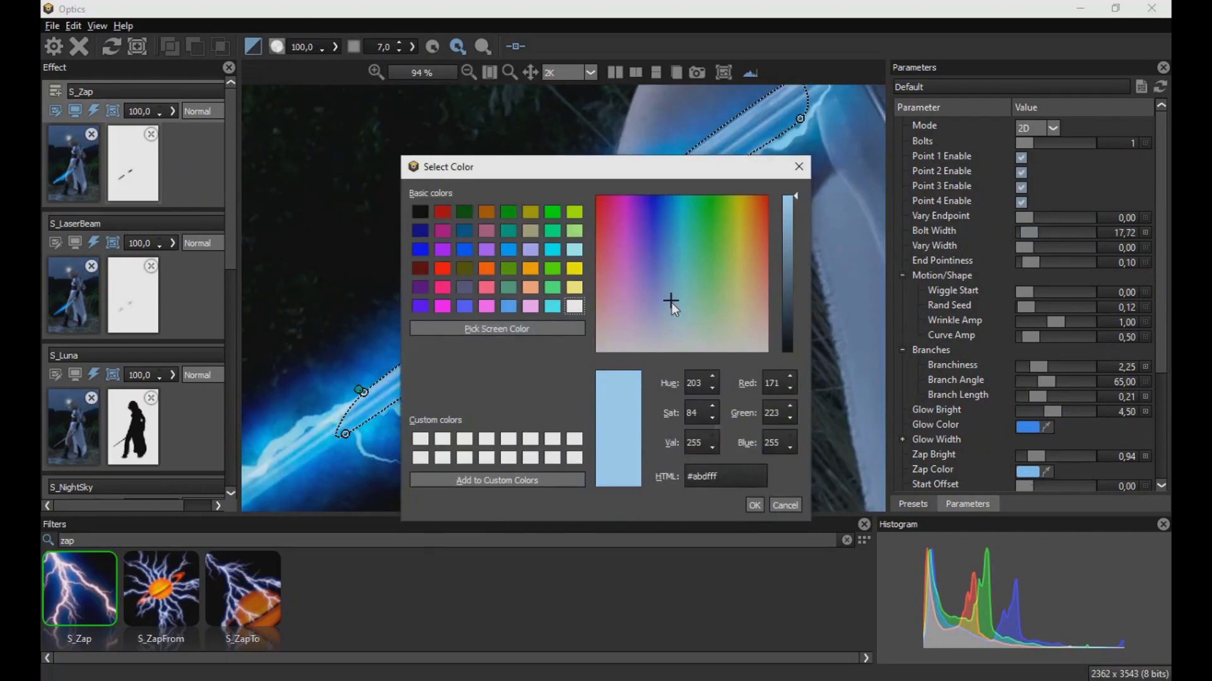
pyautogui.click(754, 505)
# - Move the bolt's outer end point onto the tip of the sword and raise End Pointiness
pyautogui.scroll(-2, 591, 377)
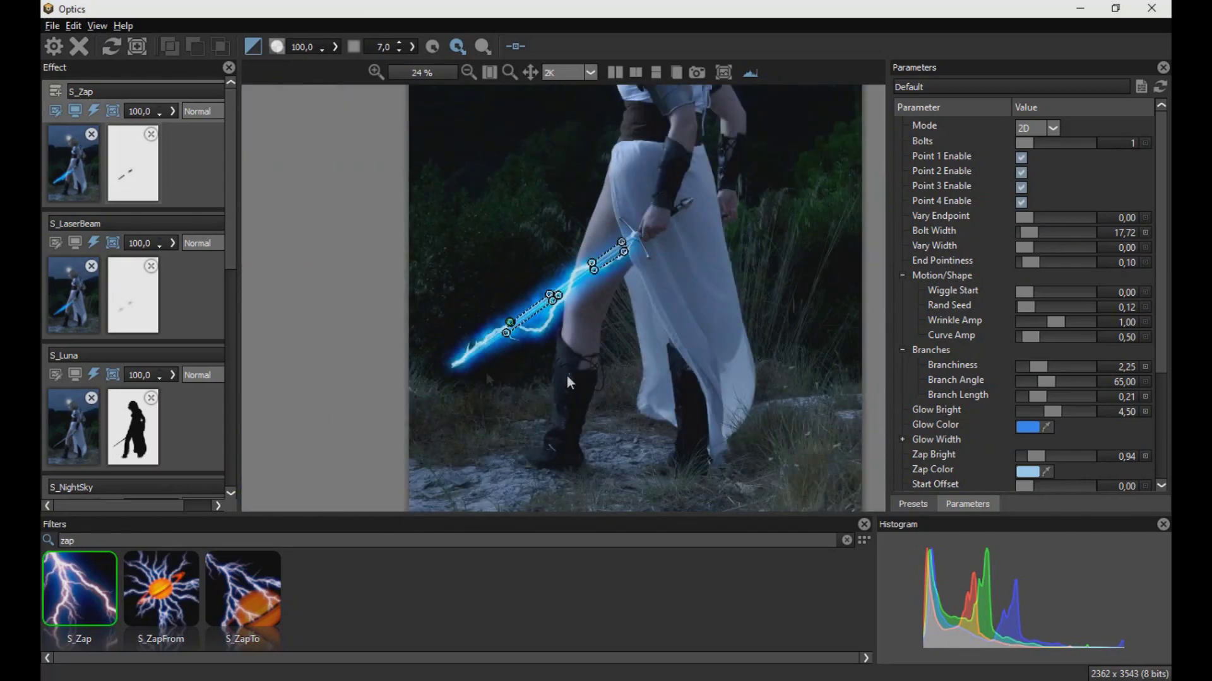
pyautogui.scroll(3, 581, 373)
pyautogui.click(74, 190)
pyautogui.moveTo(319, 460); pyautogui.dragTo(318, 465)
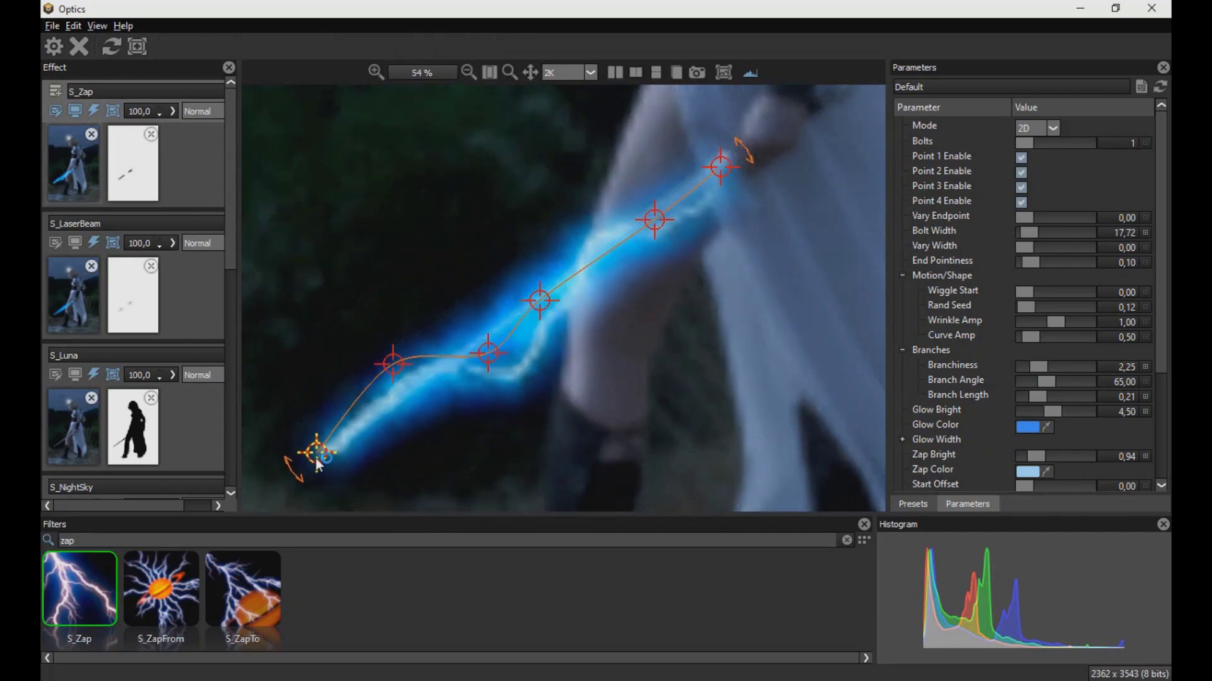
pyautogui.moveTo(1036, 268); pyautogui.dragTo(1045, 265)
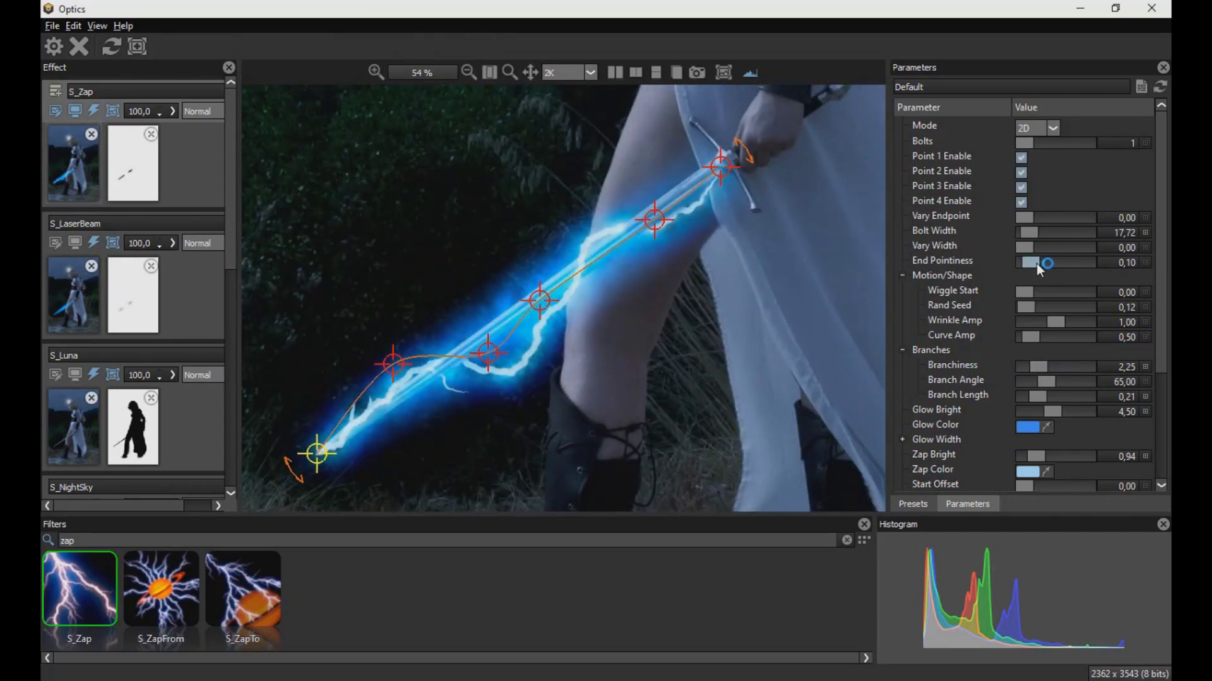
# - Reshape the S_Zap mask by pulling the lower blade outline's end point further toward the sword tip
pyautogui.scroll(-3, 414, 436)
pyautogui.scroll(4, 688, 270)
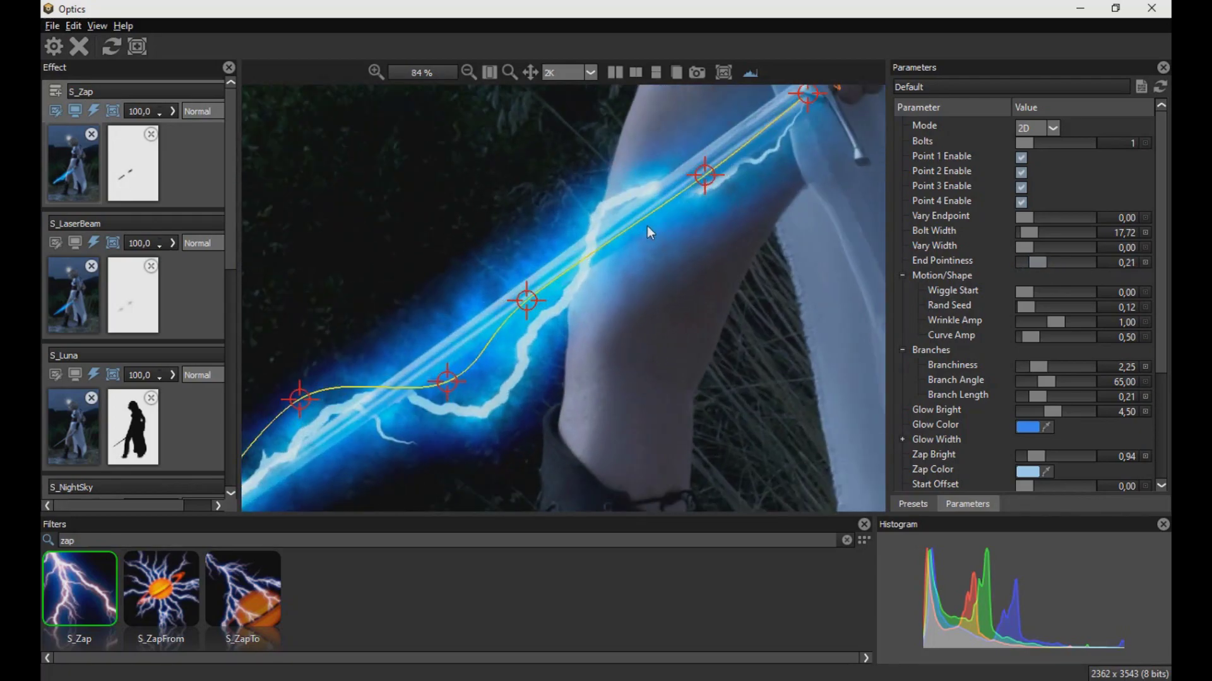
pyautogui.moveTo(368, 419); pyautogui.dragTo(312, 459)
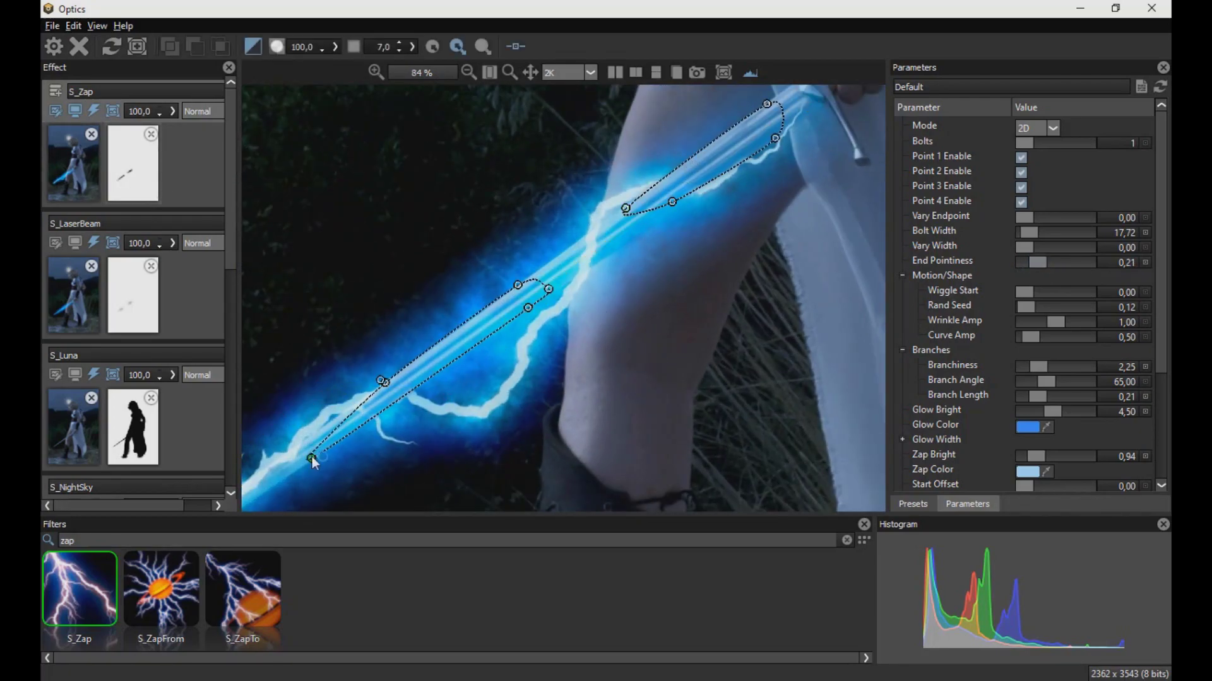
# - Set the bolt's Branchiness to 2.75 and thin its Bolt Width to 8.90
pyautogui.scroll(-2, 547, 356)
pyautogui.click(1034, 369)
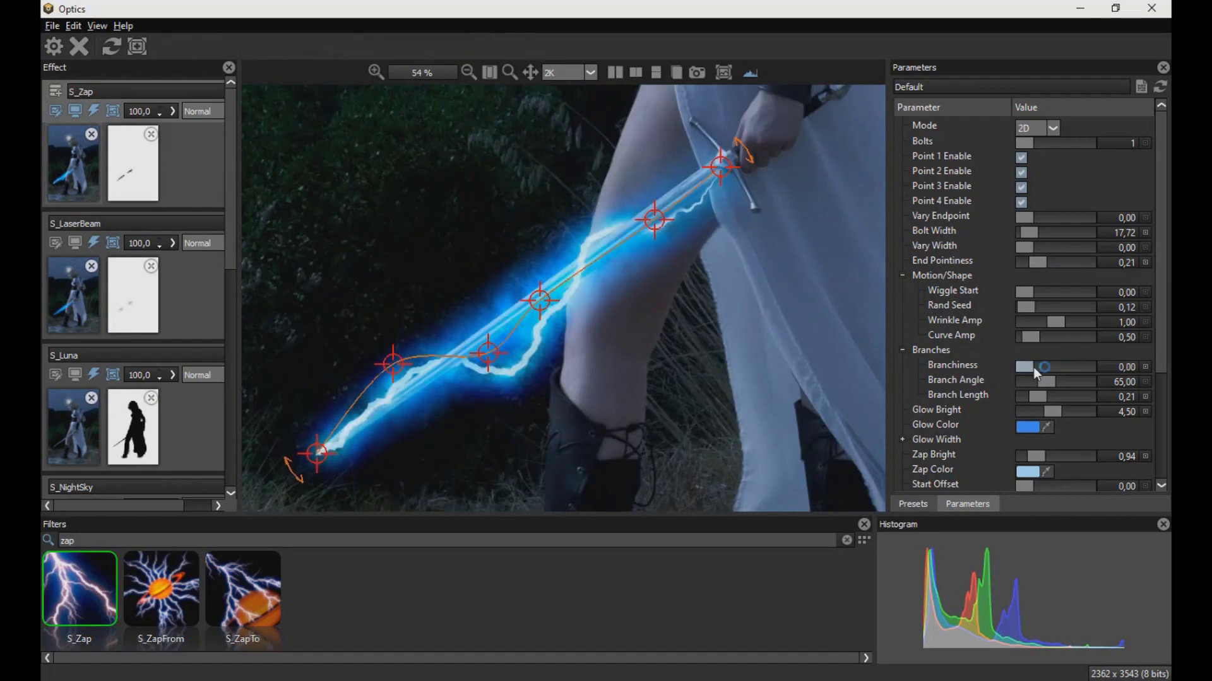
pyautogui.click(1055, 371)
pyautogui.moveTo(1028, 240); pyautogui.dragTo(1023, 239)
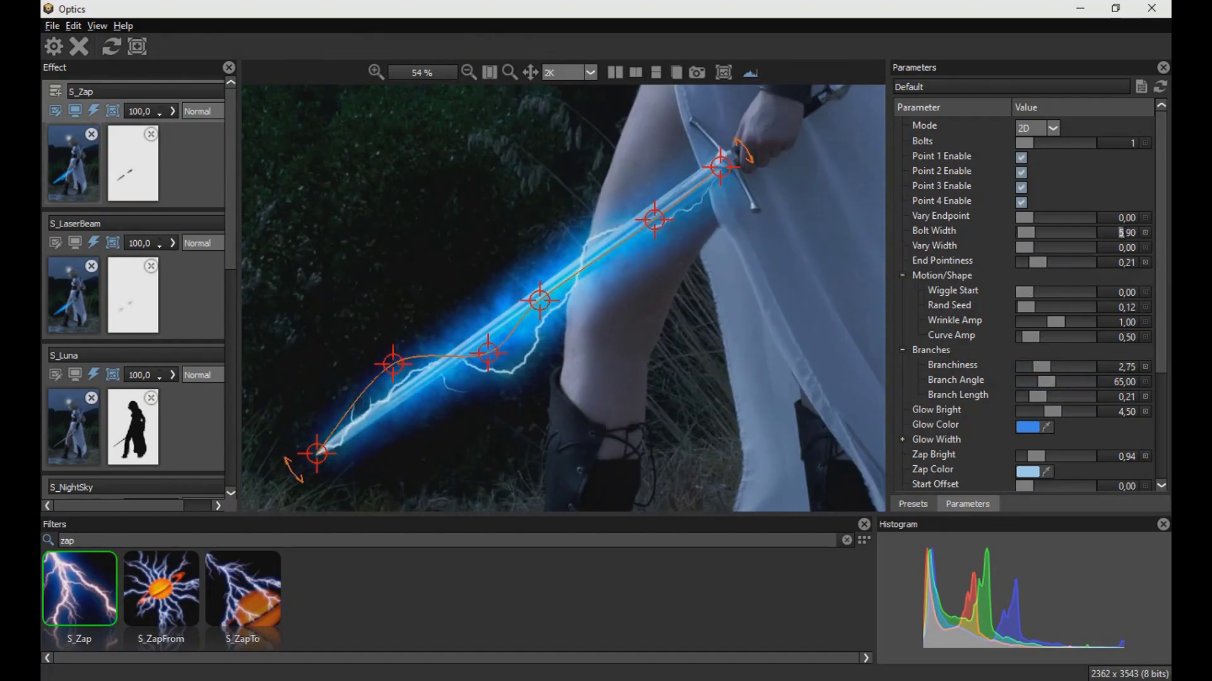
# - Set the bolt's Bolt Width to 12.90 and Zap Bright to 1.25, and fine-tune Glow Bright
pyautogui.scroll(-3, 668, 315)
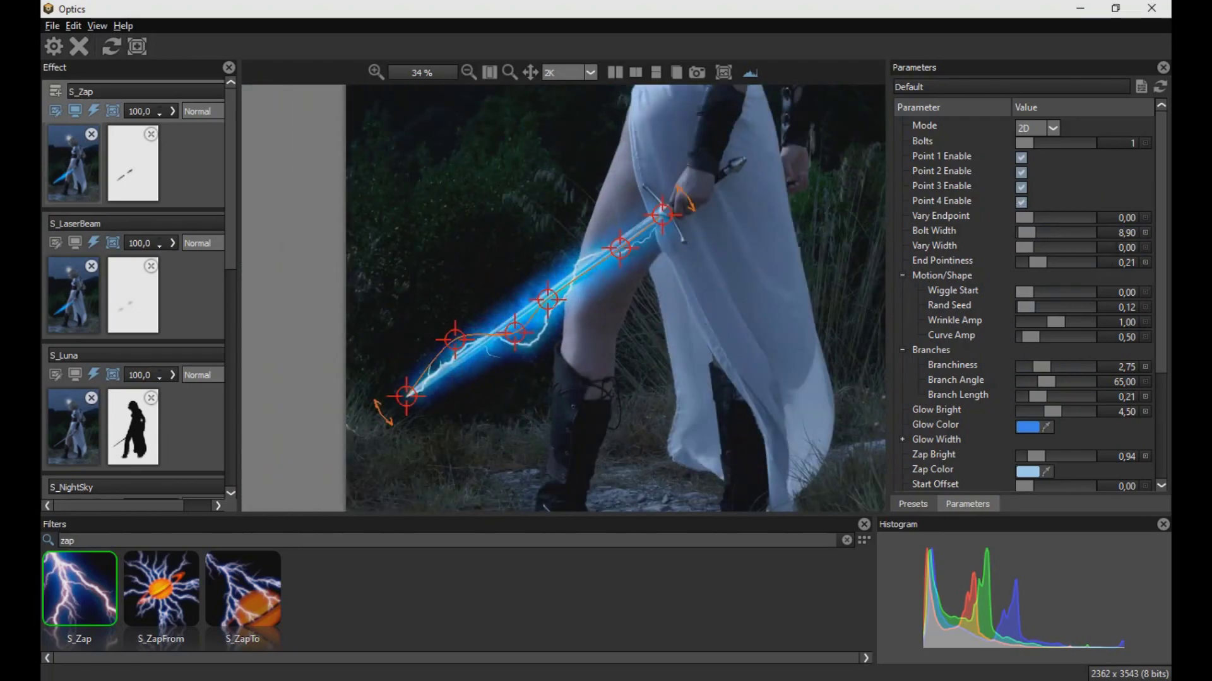
pyautogui.scroll(4, 1143, 231)
pyautogui.scroll(5, 524, 337)
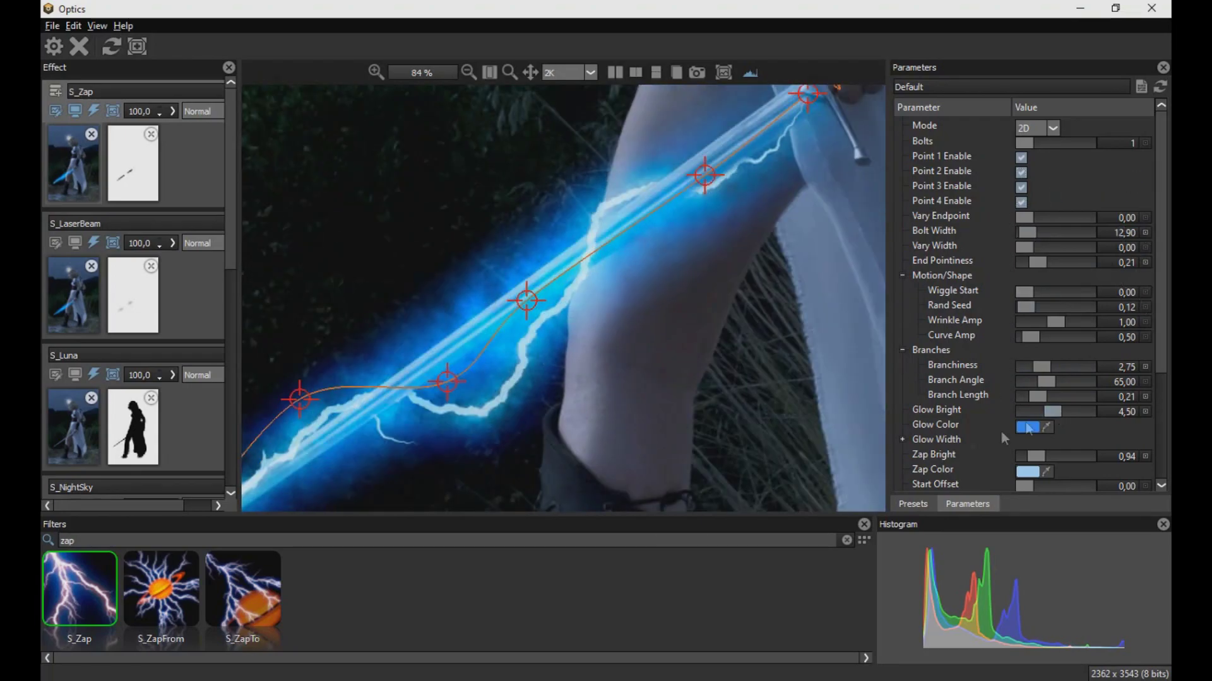
pyautogui.moveTo(1161, 265); pyautogui.dragTo(1161, 287)
pyautogui.moveTo(1038, 425); pyautogui.dragTo(1043, 425)
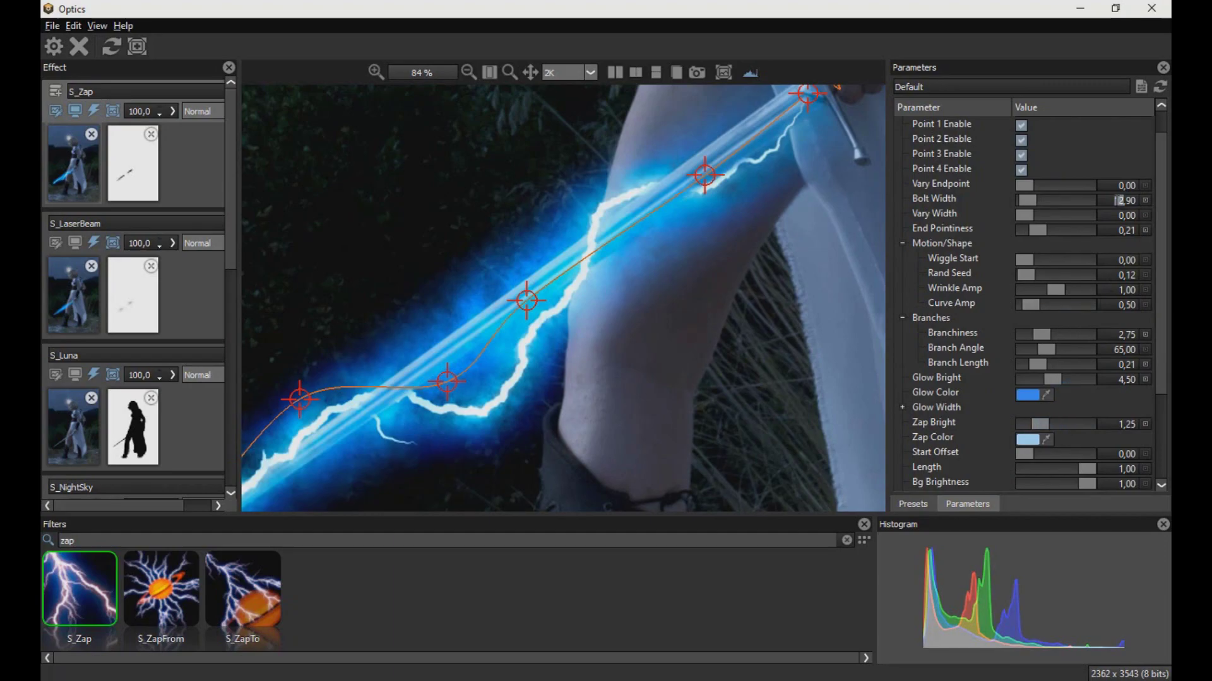
pyautogui.scroll(-5, 652, 362)
pyautogui.moveTo(1057, 380)
pyautogui.mouseDown()
pyautogui.moveTo(1070, 379)
pyautogui.moveTo(1058, 380)
pyautogui.mouseUp()
pyautogui.scroll(4, 653, 362)
# - Add a new layer above S_Zap and apply the S_Vignette filter to it
pyautogui.click(56, 91)
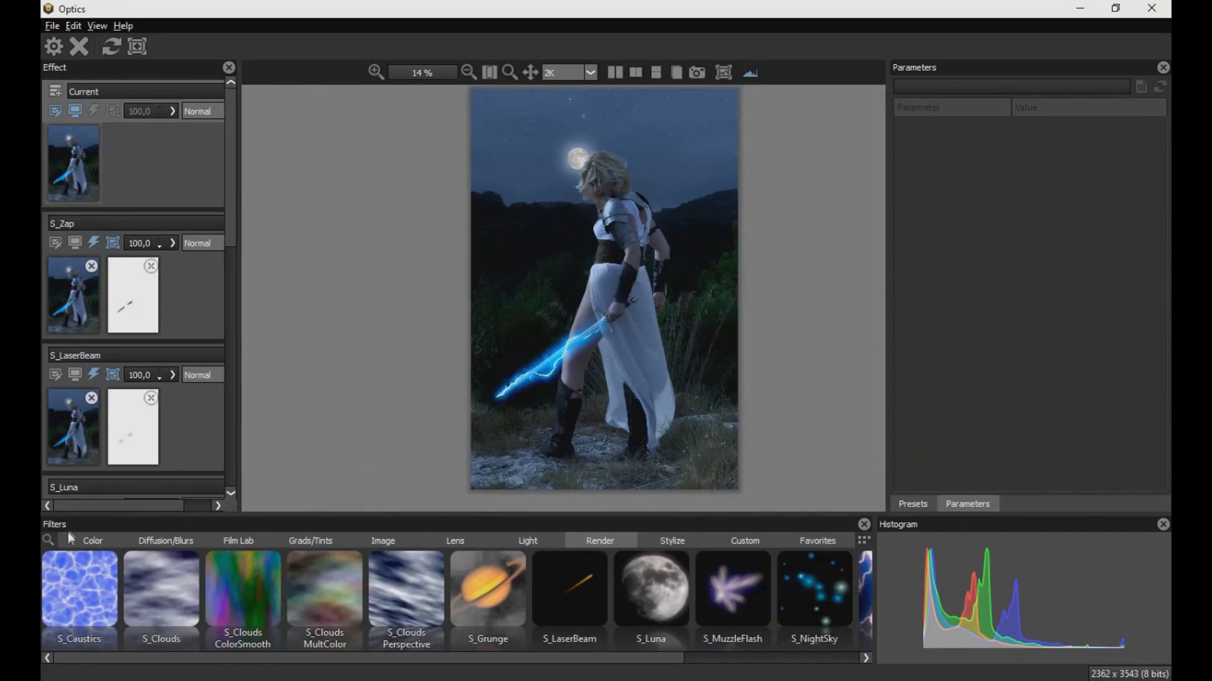
pyautogui.click(69, 537)
pyautogui.write('vig')
pyautogui.click(95, 582)
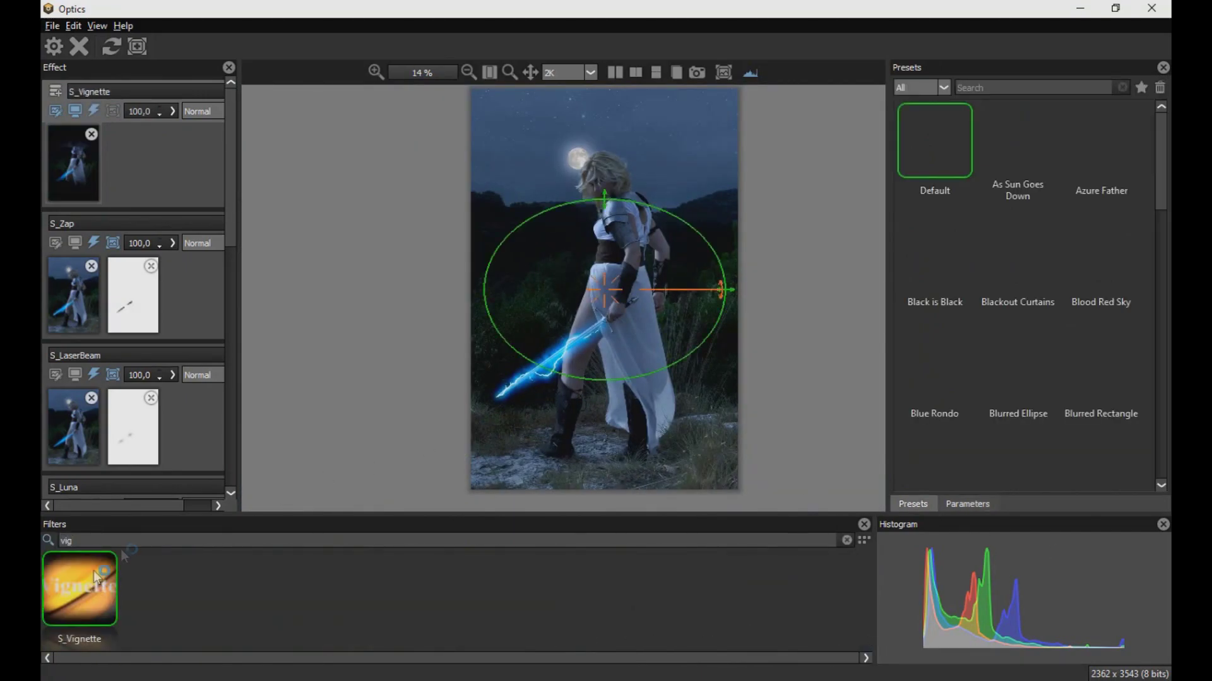
# - Set the vignette's Radius to 0.98, Rel Height to 2.06, Rel Width to 1.80 and Opacity to 1.46
pyautogui.moveTo(604, 200); pyautogui.dragTo(615, 127)
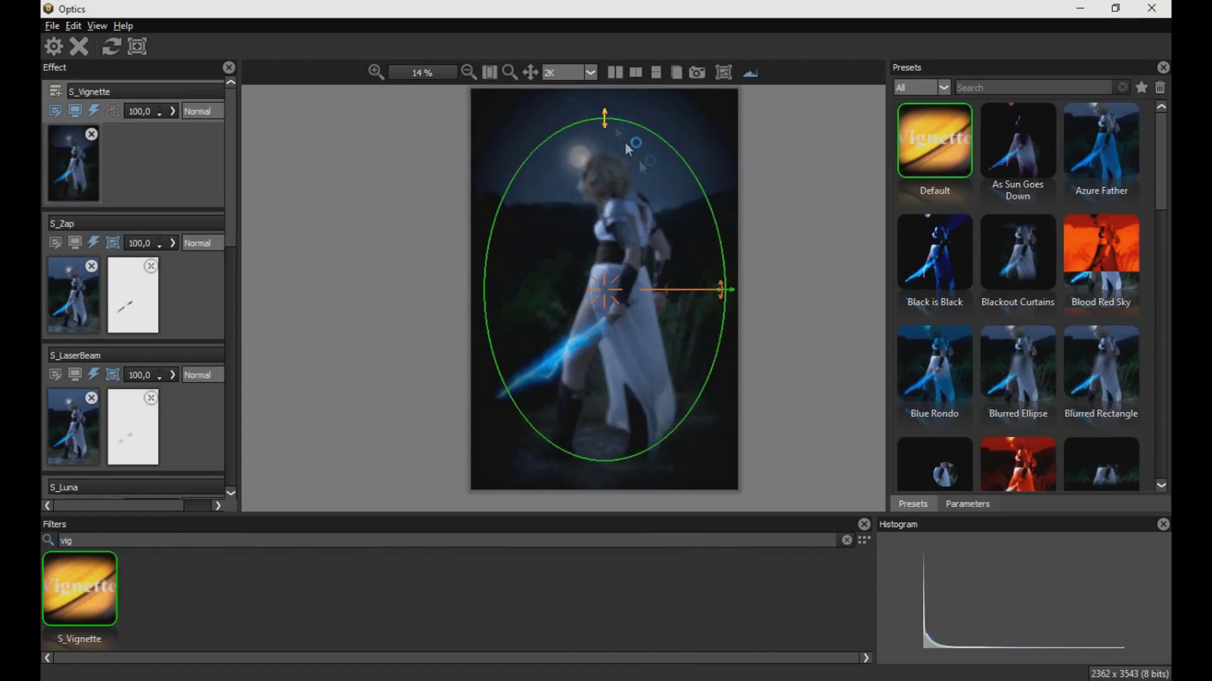
pyautogui.click(973, 504)
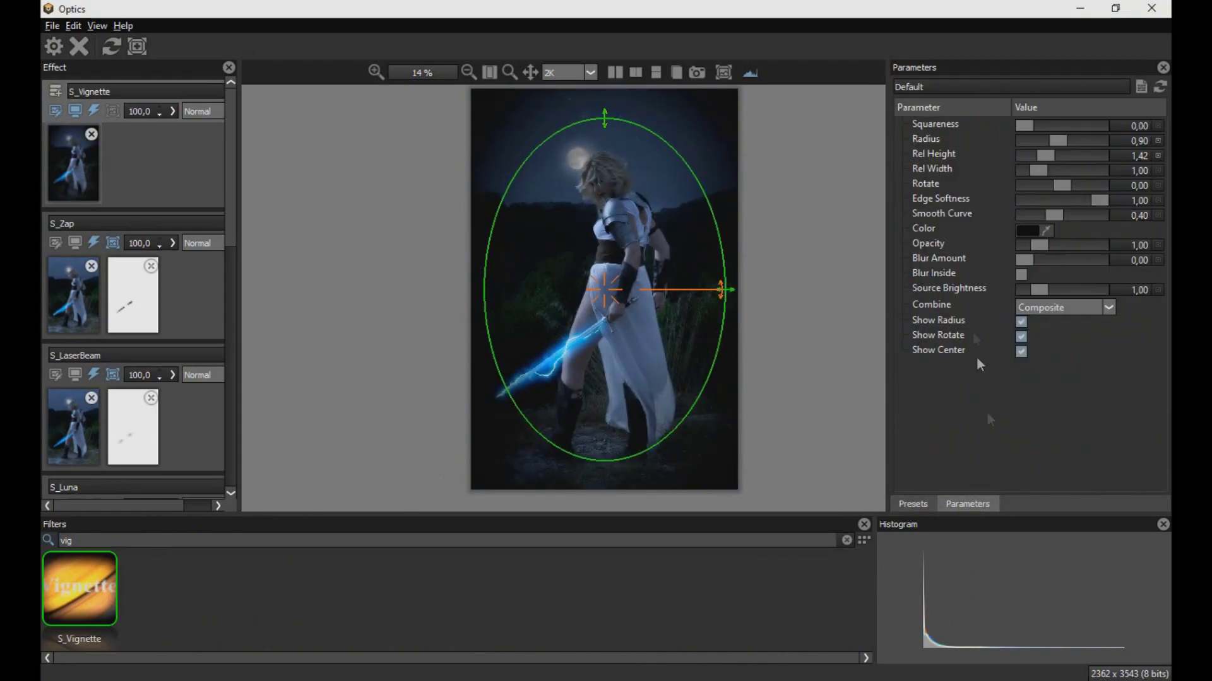
pyautogui.moveTo(1058, 140); pyautogui.dragTo(1044, 172)
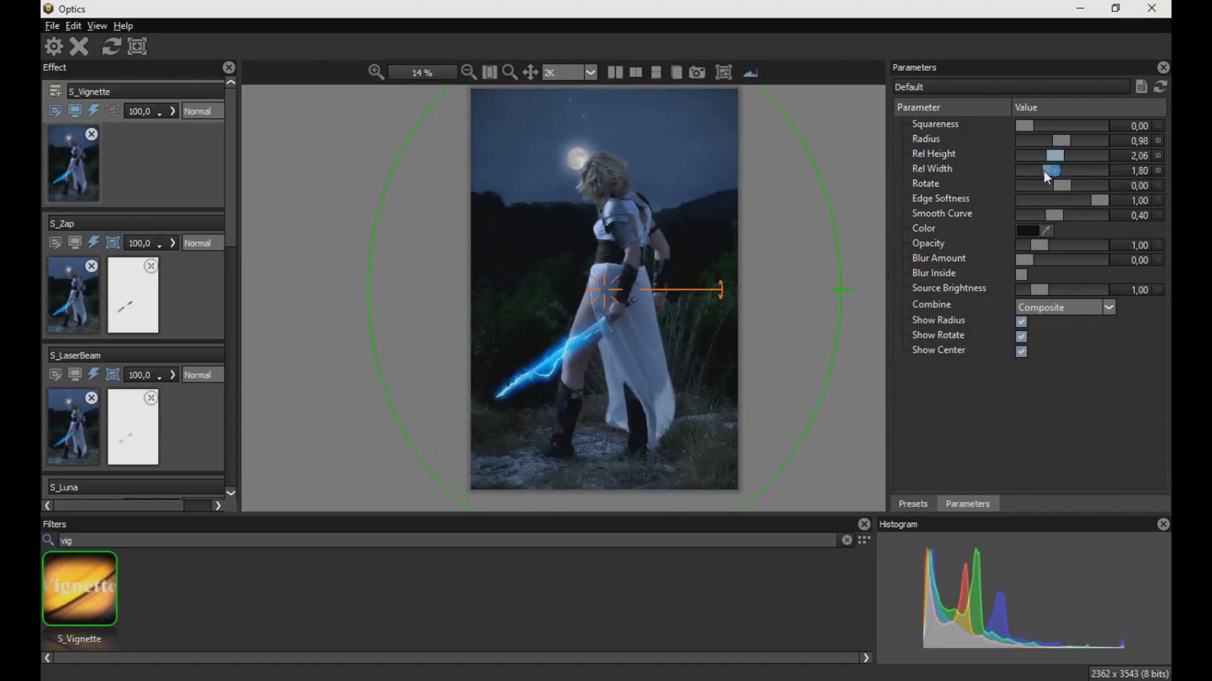
pyautogui.moveTo(1039, 245); pyautogui.dragTo(1051, 247)
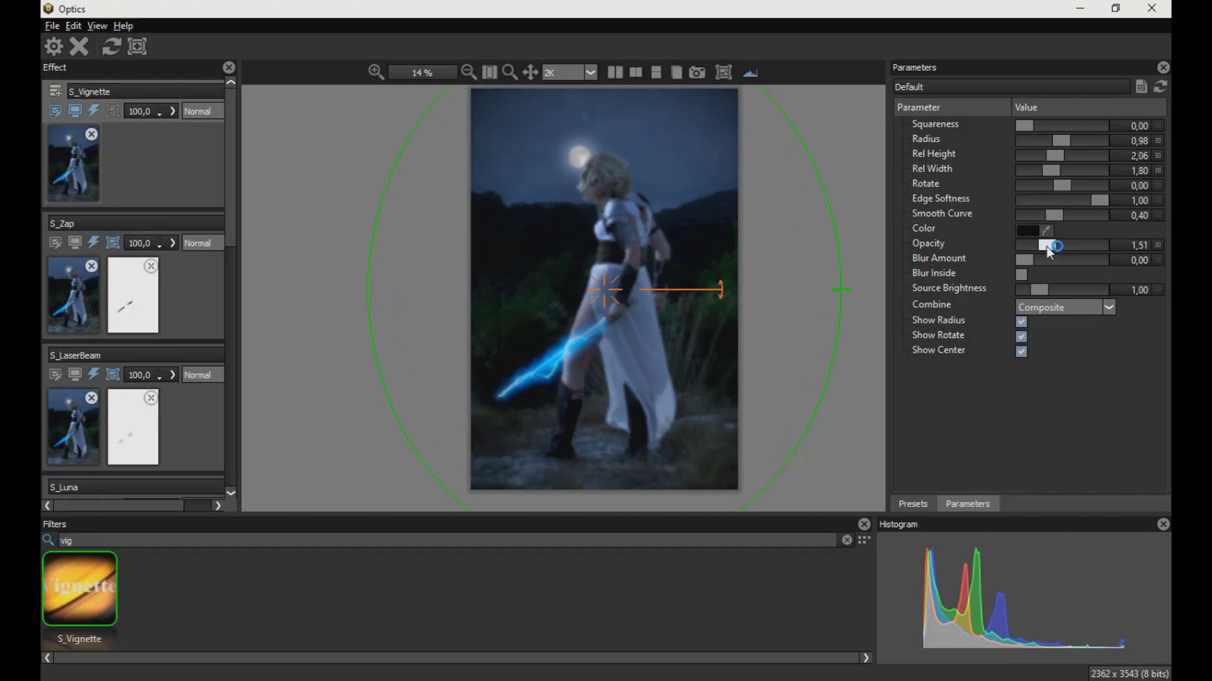
# - Widen the vignette ellipse slightly and reduce its height around the photo
pyautogui.scroll(-3, 832, 389)
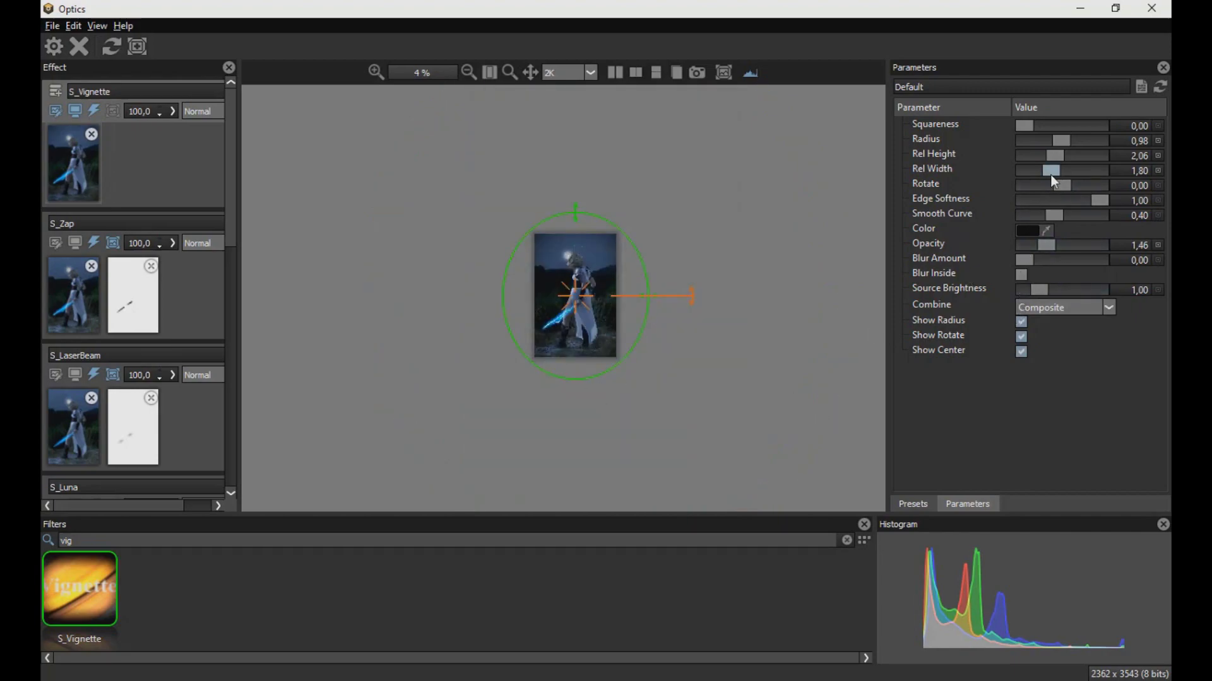
pyautogui.click(1057, 169)
pyautogui.moveTo(575, 213); pyautogui.dragTo(575, 230)
pyautogui.scroll(3, 599, 284)
pyautogui.scroll(-3, 598, 283)
# - Add a new layer above S_Vignette and apply the S_LensFlare filter to it
pyautogui.click(58, 91)
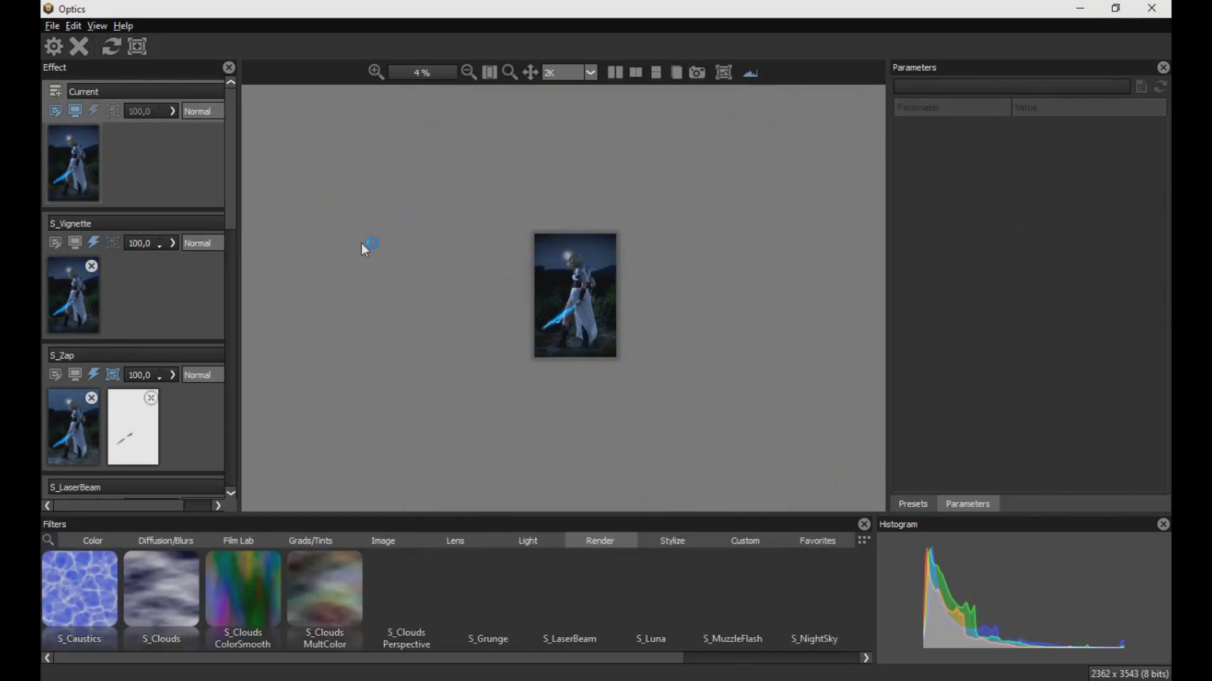
pyautogui.click(849, 541)
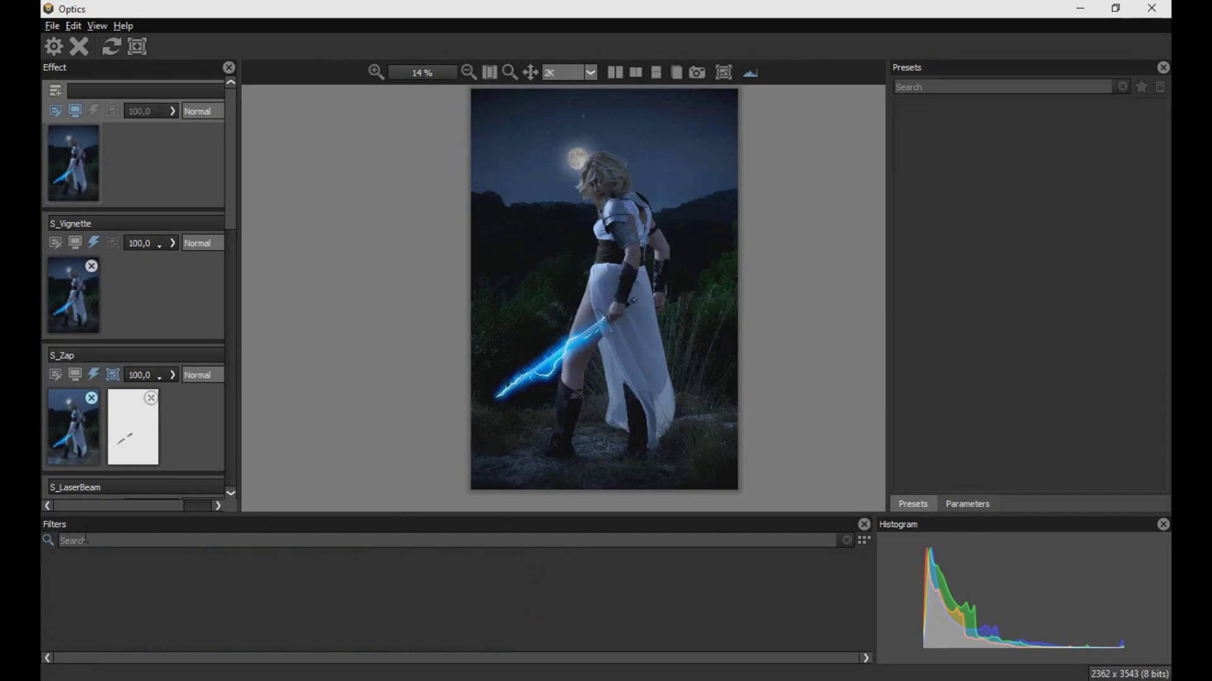
pyautogui.write('LENS')
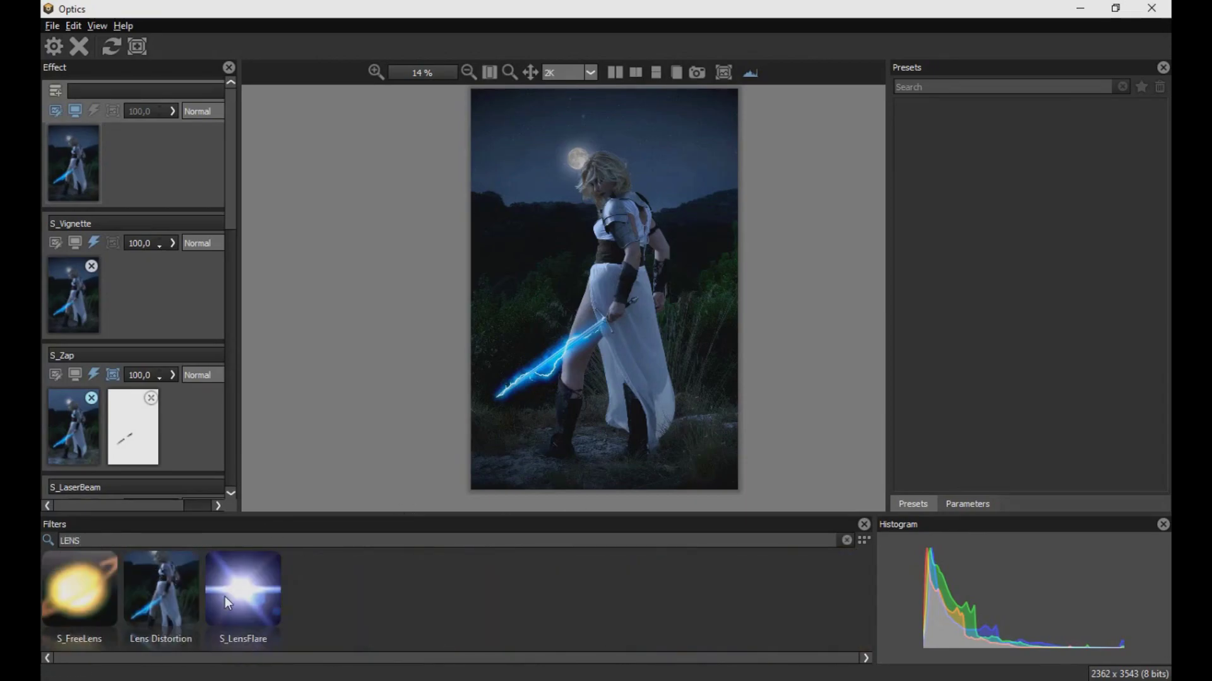
pyautogui.click(225, 596)
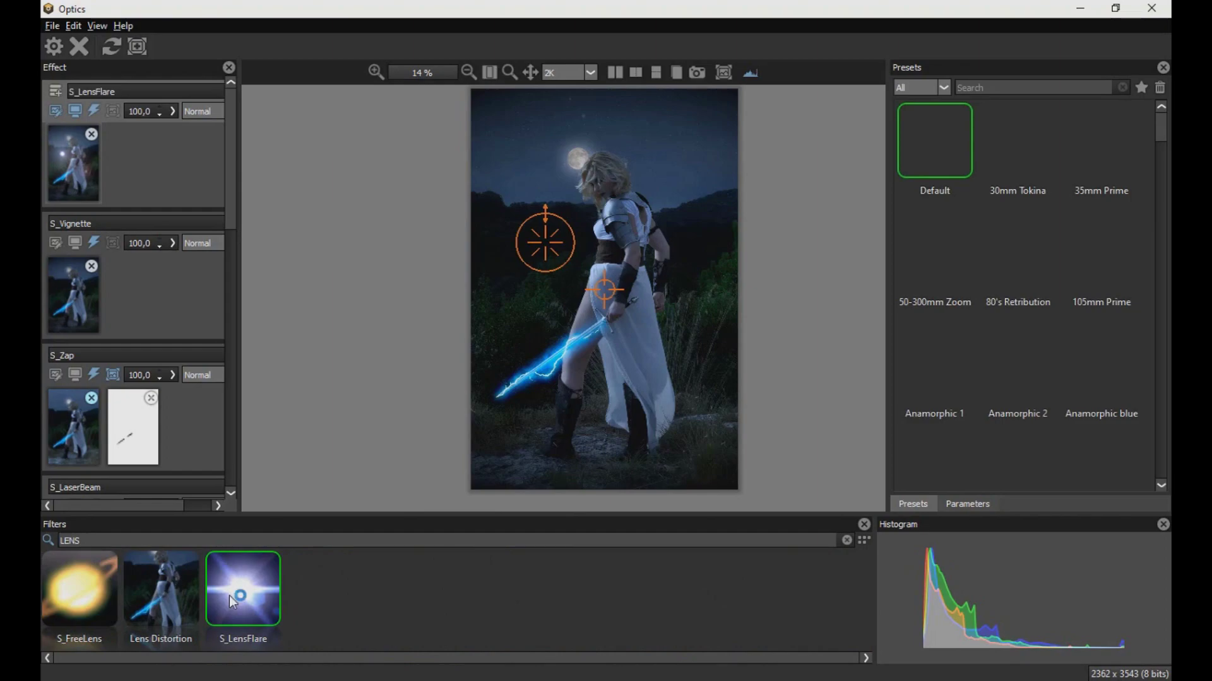
# - Try a flare preset and move the flare's hotspot onto the middle of the blade and its pivot toward the sword tip
pyautogui.scroll(-5, 1066, 347)
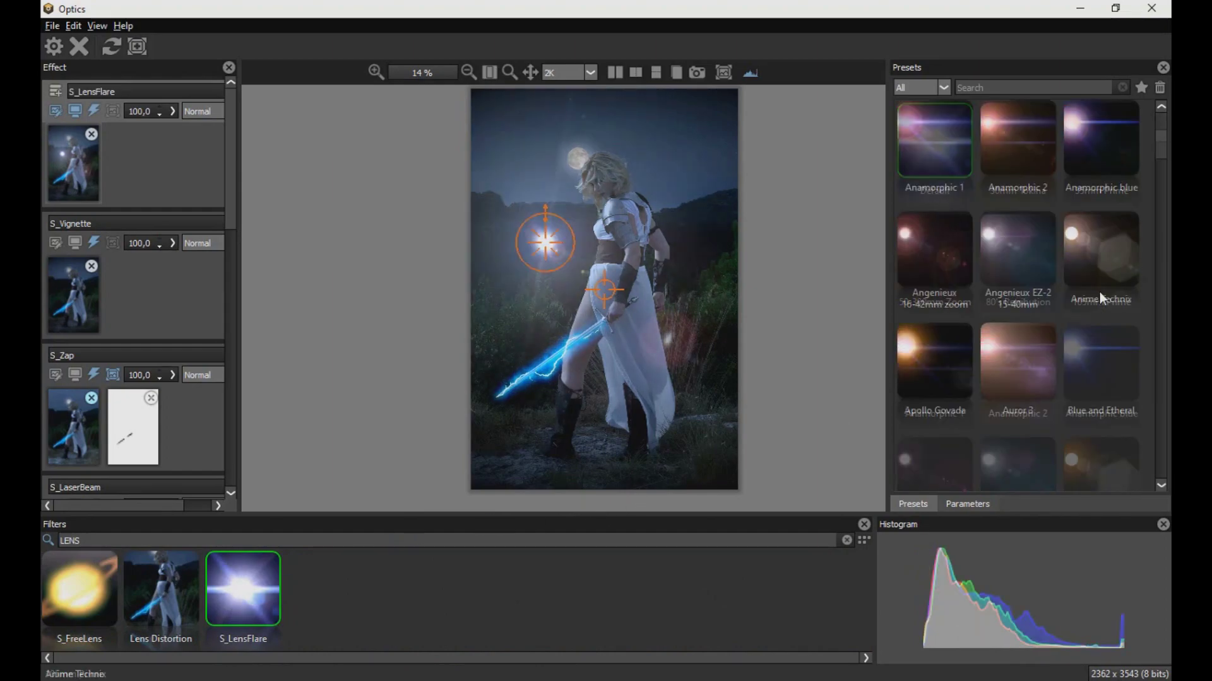
pyautogui.click(1017, 246)
pyautogui.moveTo(545, 242); pyautogui.dragTo(575, 345)
pyautogui.moveTo(605, 289); pyautogui.dragTo(526, 380)
# - Apply the Anamorphic 2 preset to the lens flare
pyautogui.scroll(-15, 1134, 192)
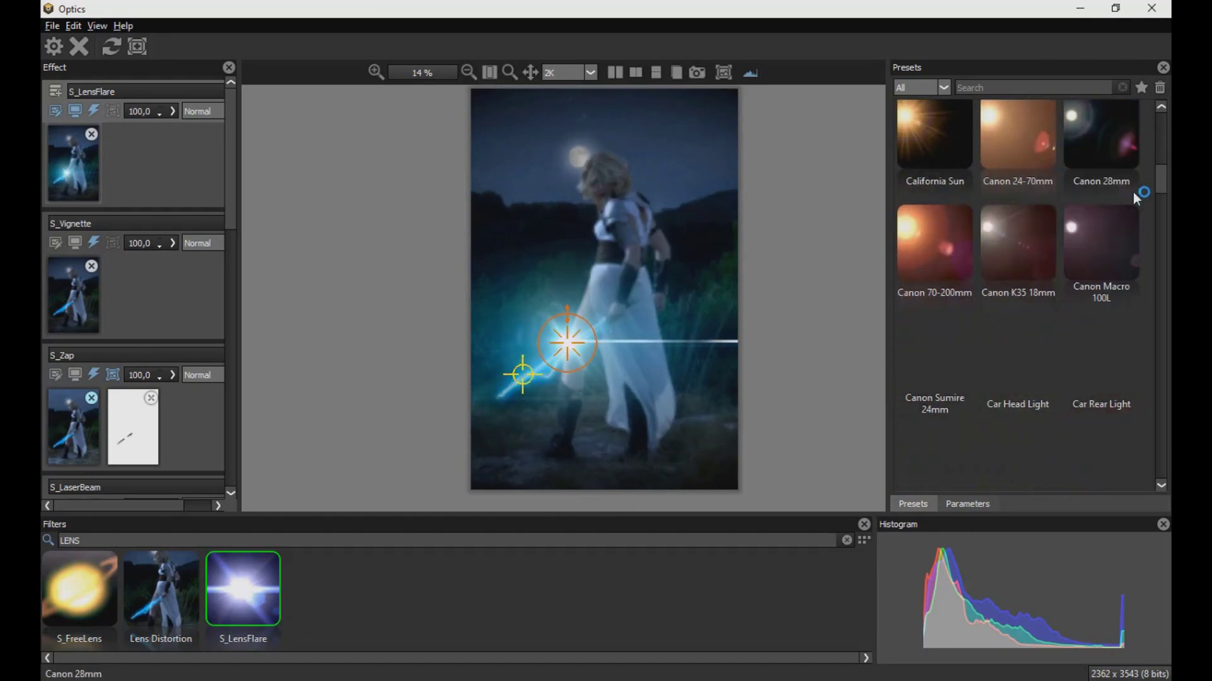
pyautogui.click(948, 264)
pyautogui.moveTo(1161, 391); pyautogui.dragTo(1162, 123)
pyautogui.click(1043, 362)
# - Set the flare's Scale Widths to 402.48, Rays Brightness to 0.88 and Other Brightness to 3.25
pyautogui.click(967, 505)
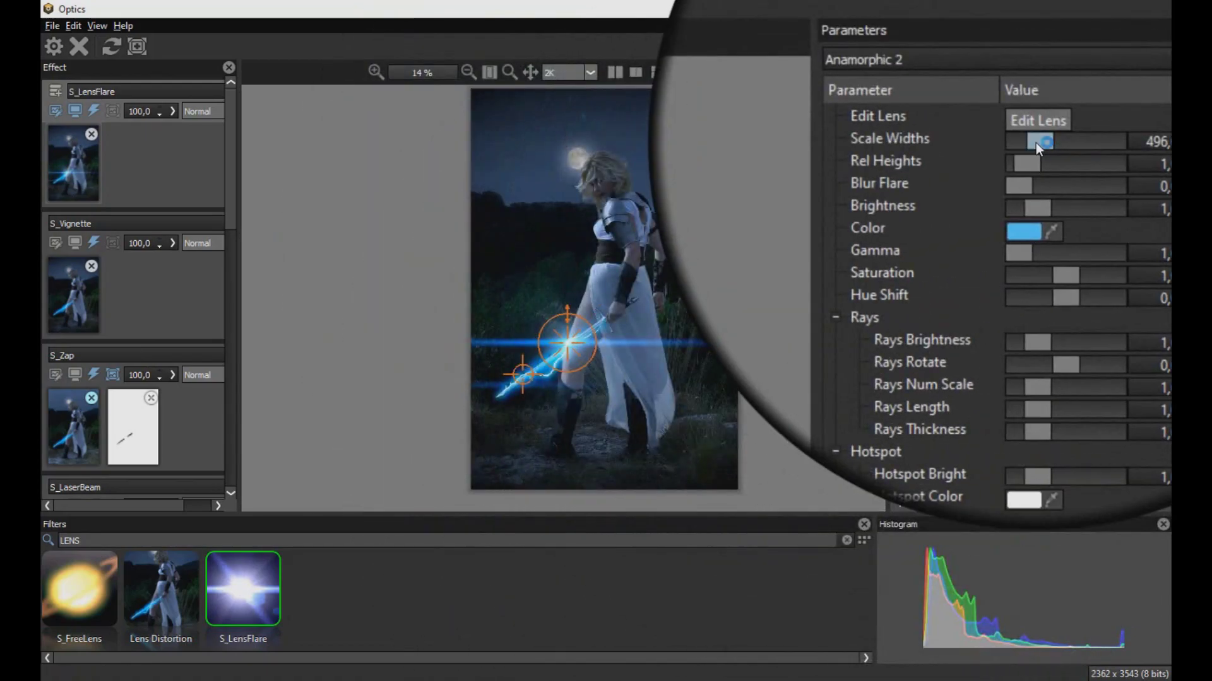
pyautogui.moveTo(1038, 142); pyautogui.dragTo(1033, 141)
pyautogui.moveTo(1038, 274); pyautogui.dragTo(1035, 274)
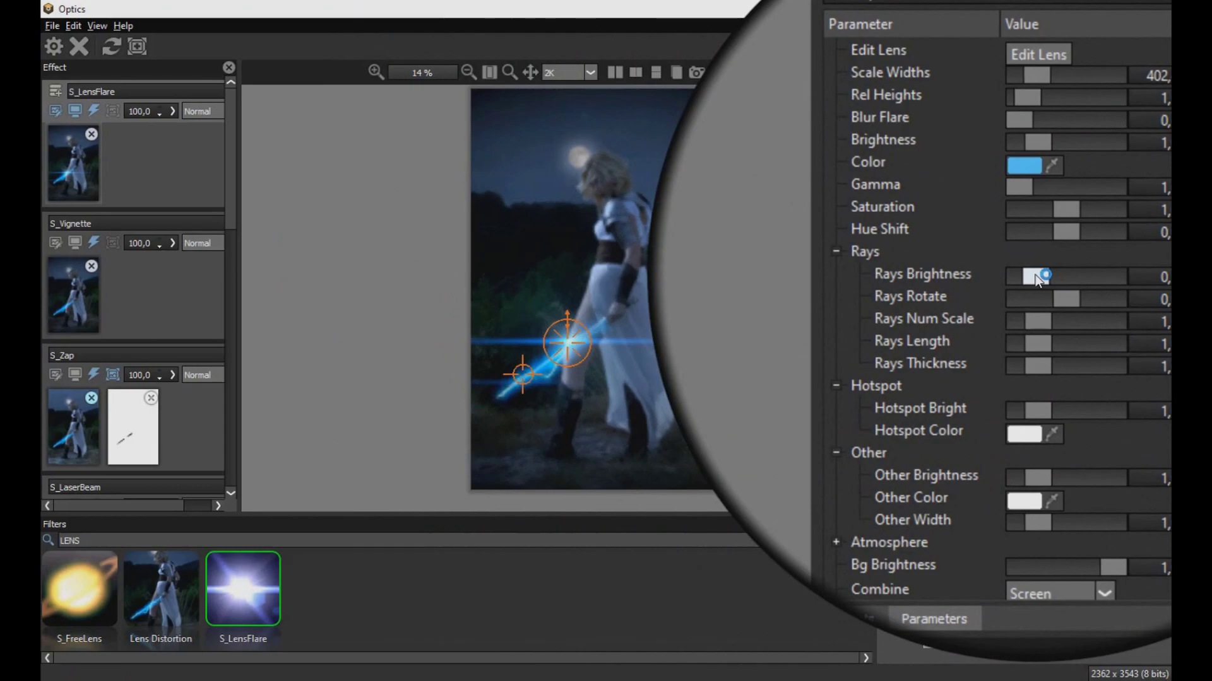
pyautogui.moveTo(1044, 412); pyautogui.dragTo(1064, 412)
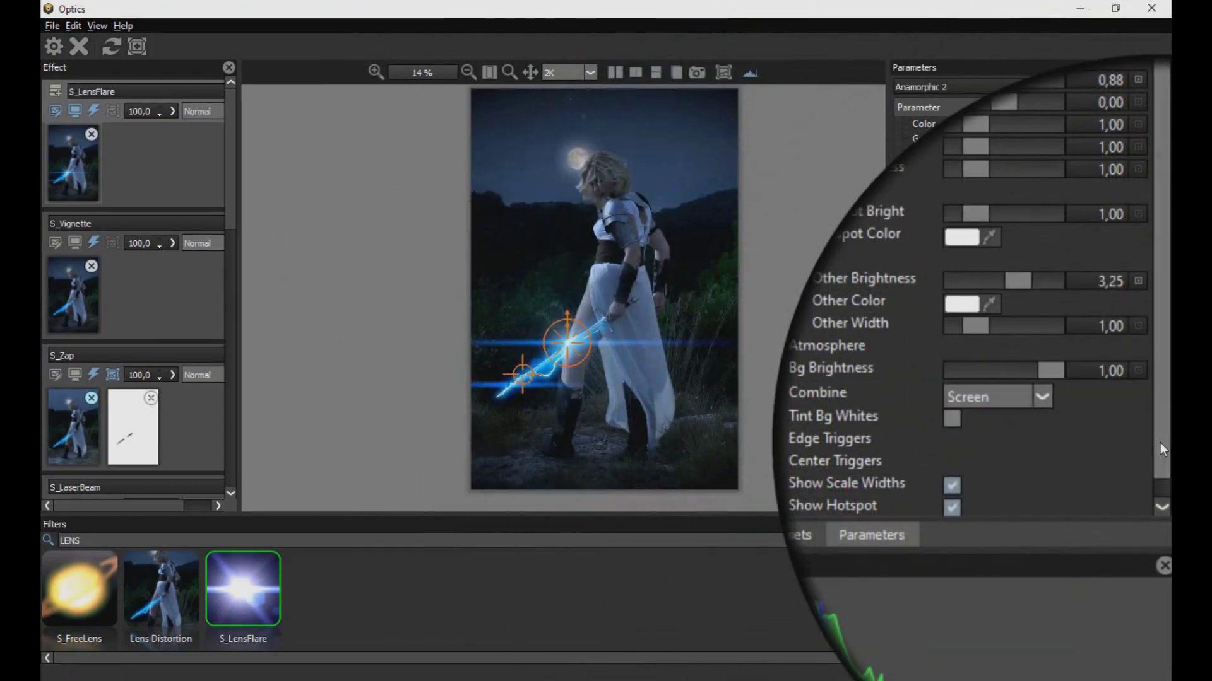
# - Set the flare's Hotspot Bright to 0.25 and lower its Other Brightness
pyautogui.moveTo(1160, 442); pyautogui.dragTo(1160, 346)
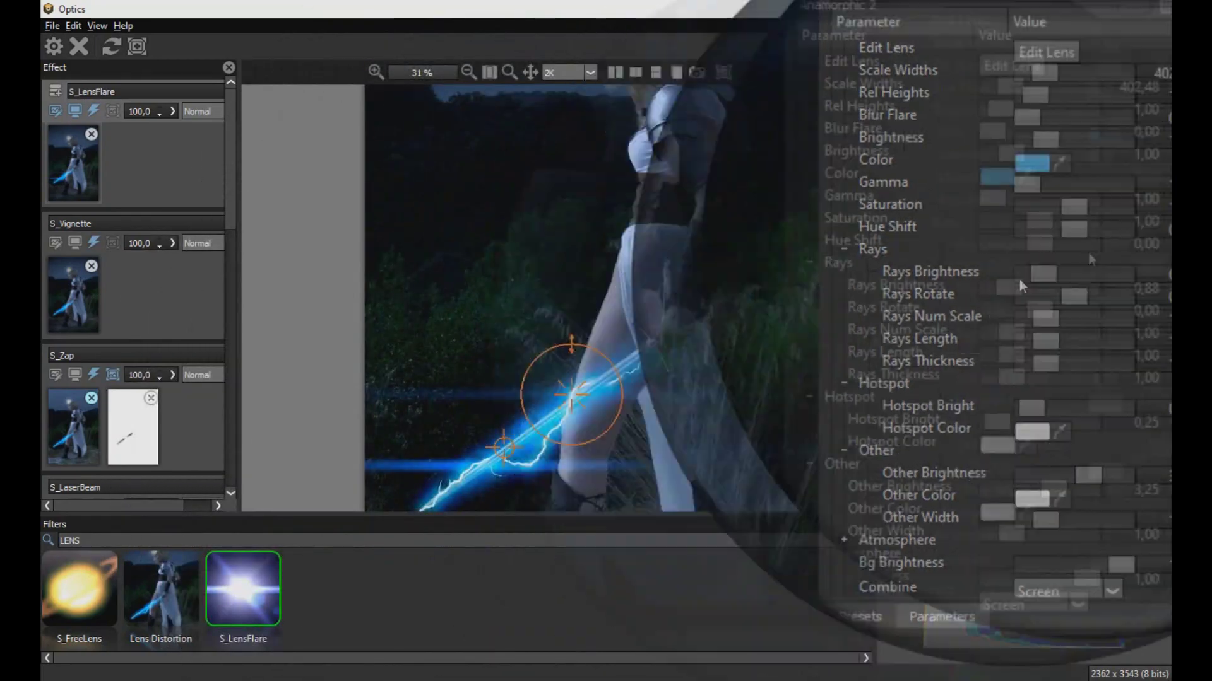
pyautogui.moveTo(1033, 365); pyautogui.dragTo(1037, 366)
pyautogui.moveTo(1085, 433); pyautogui.dragTo(1038, 433)
pyautogui.scroll(-2, 744, 303)
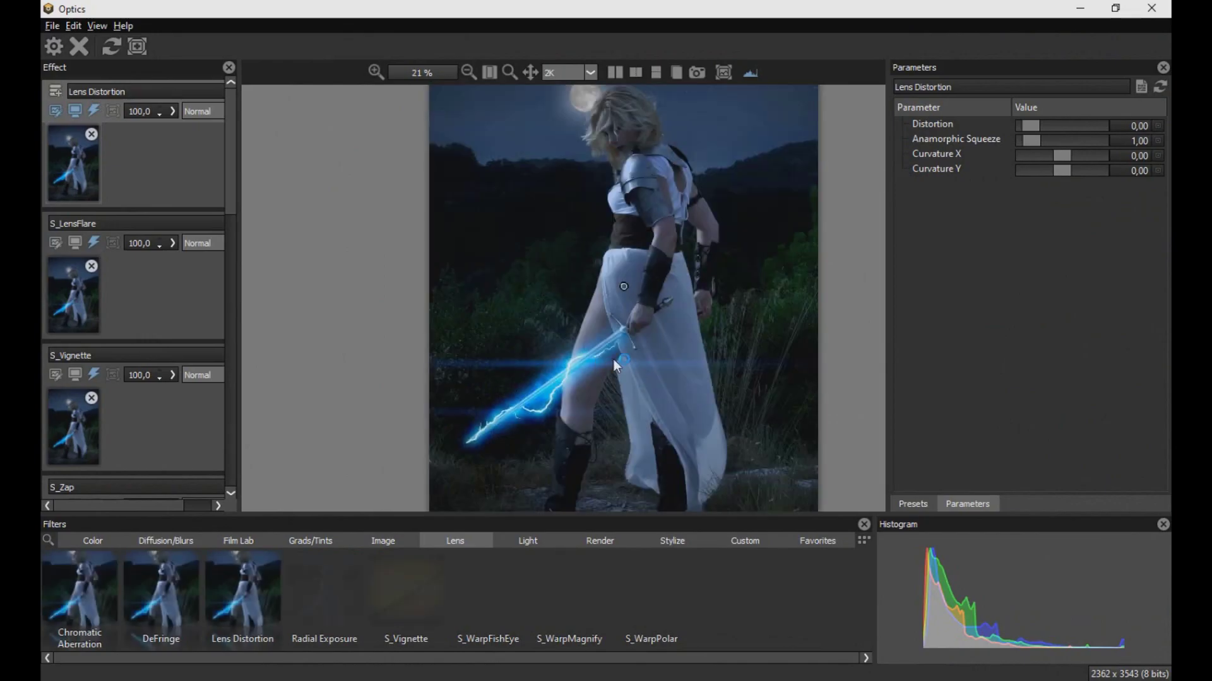
pyautogui.scroll(-2, 613, 358)
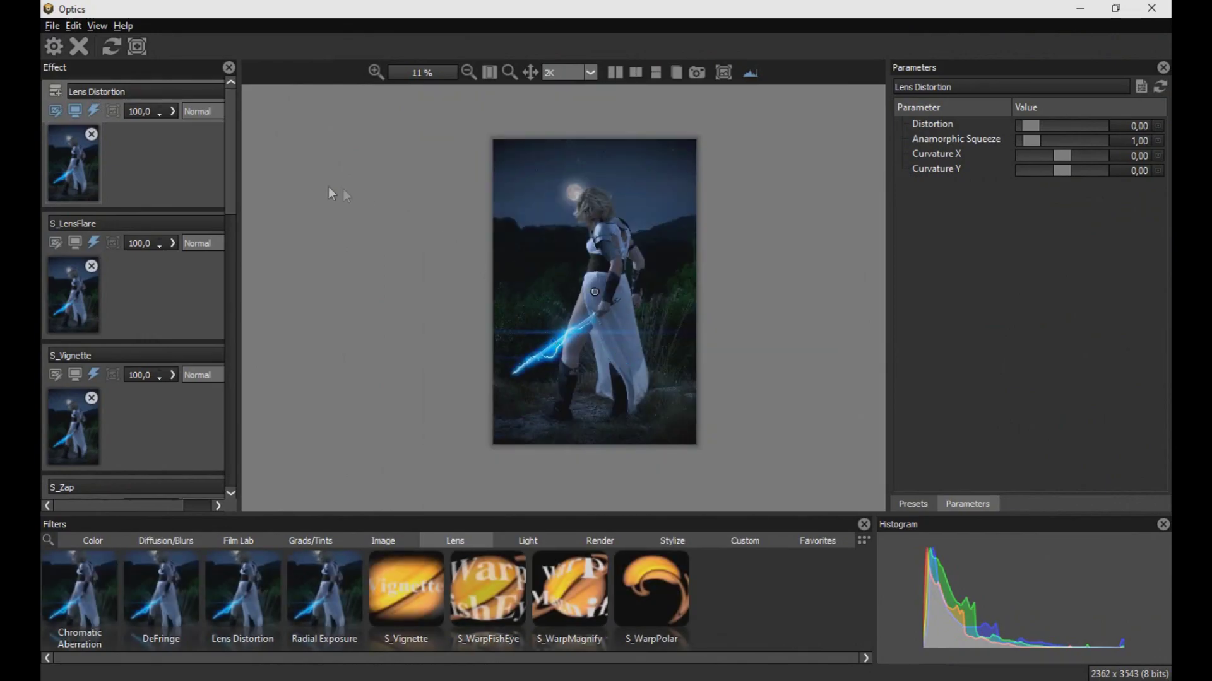
pyautogui.moveTo(226, 179)
pyautogui.mouseDown()
pyautogui.moveTo(233, 192)
pyautogui.moveTo(232, 172)
pyautogui.mouseUp()
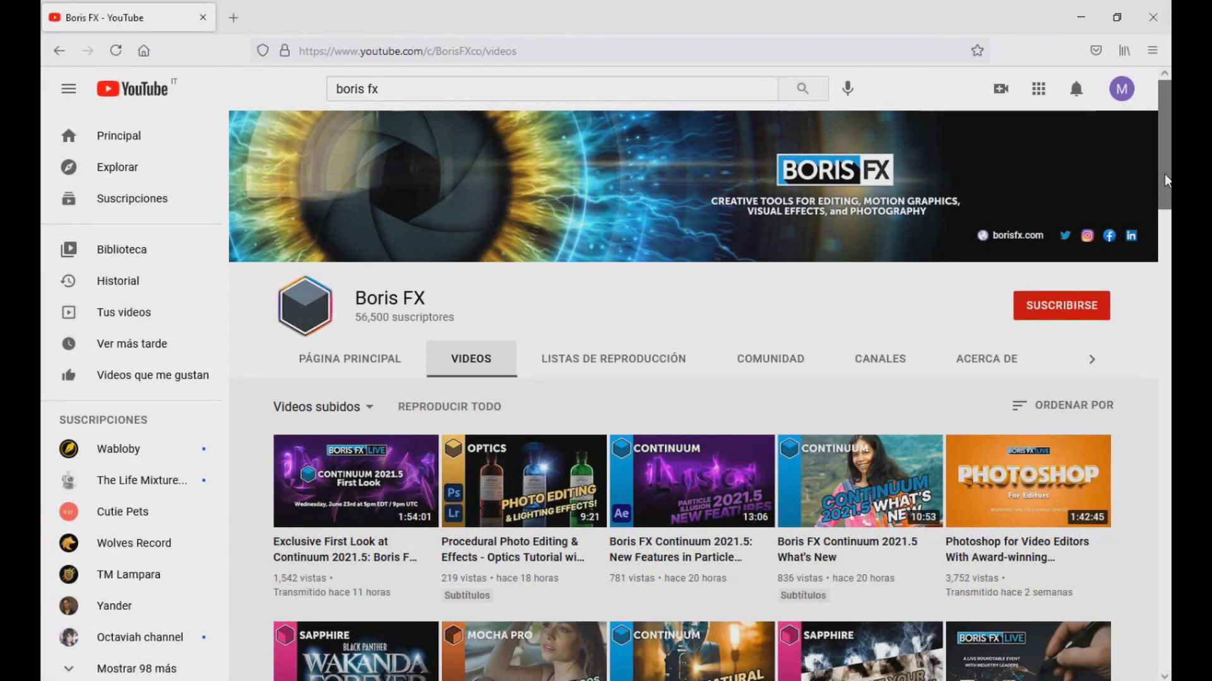
# - Browse the uploaded videos on the Boris FX channel on YouTube
pyautogui.scroll(-3, 1166, 179)
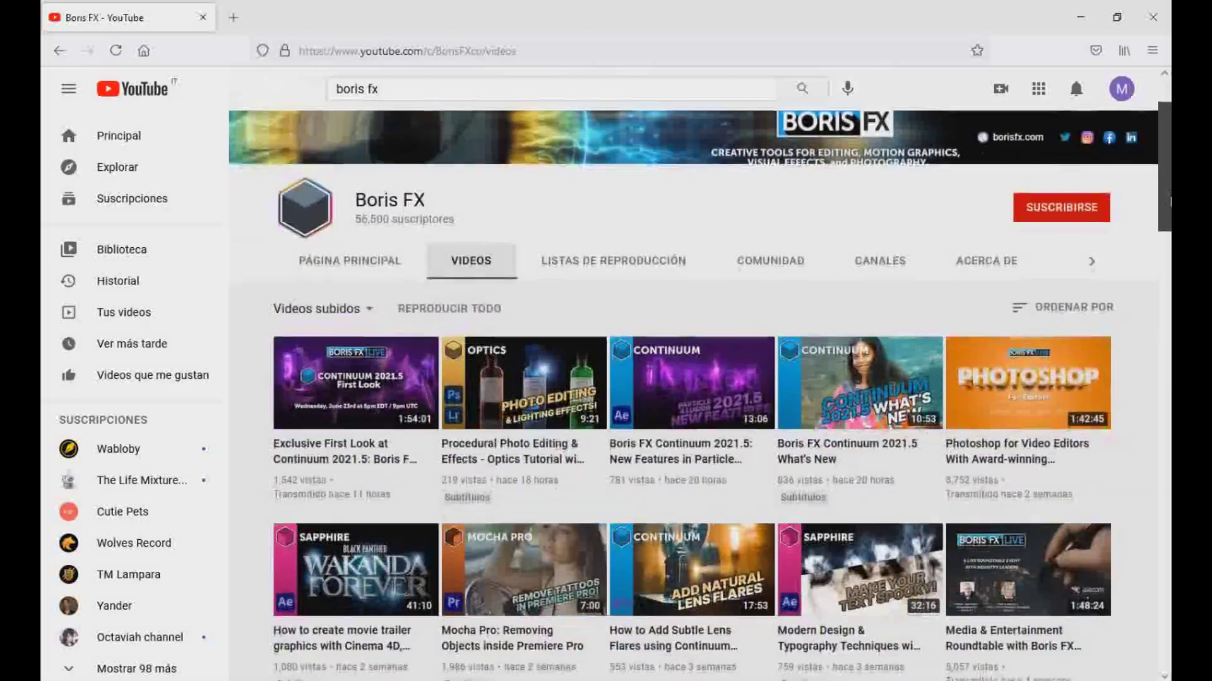
pyautogui.scroll(-4, 694, 378)
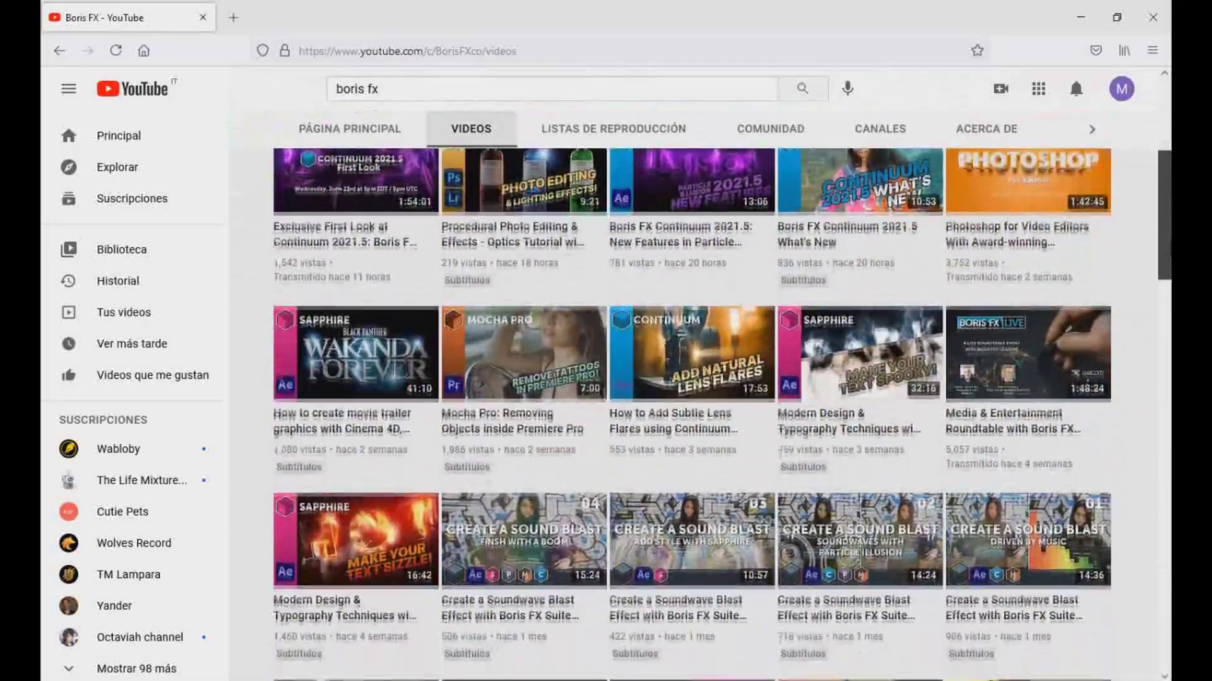
pyautogui.scroll(-5, 694, 379)
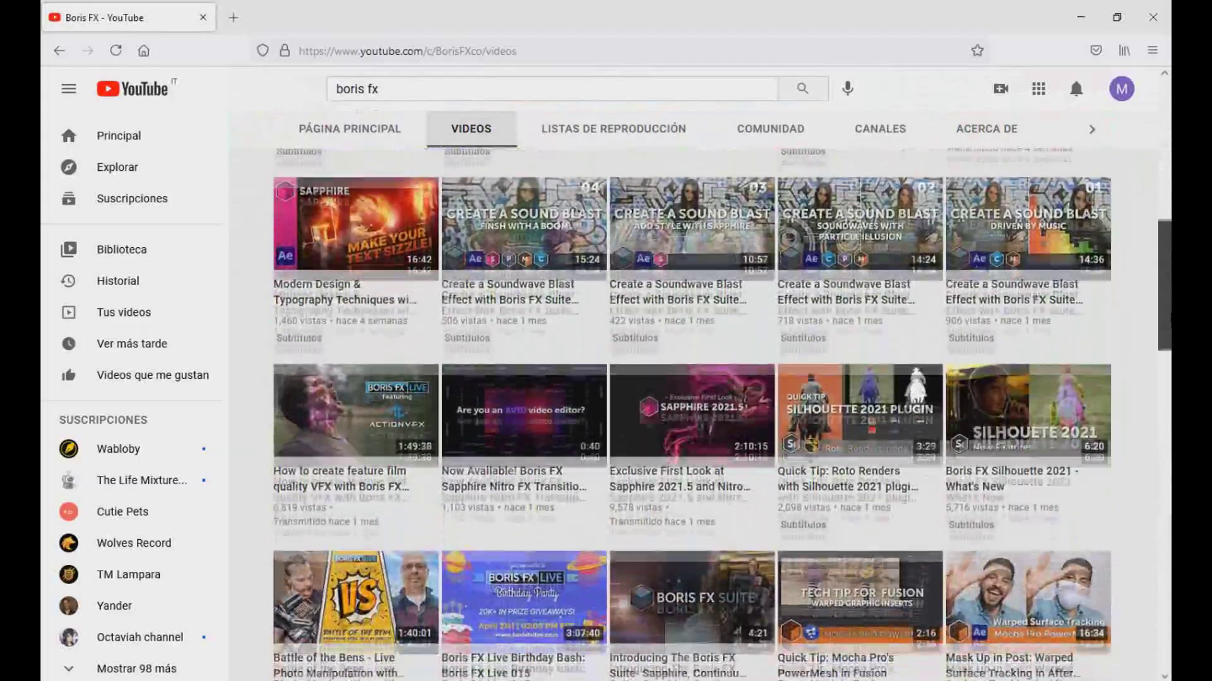
pyautogui.scroll(-2, 694, 379)
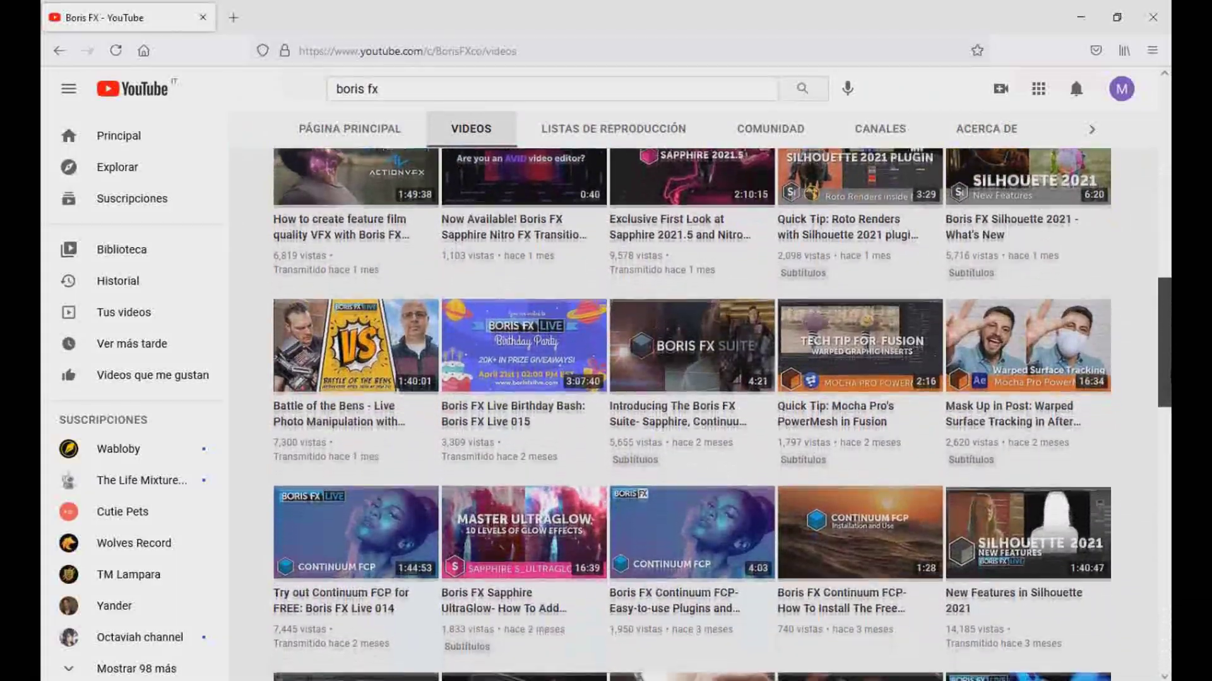